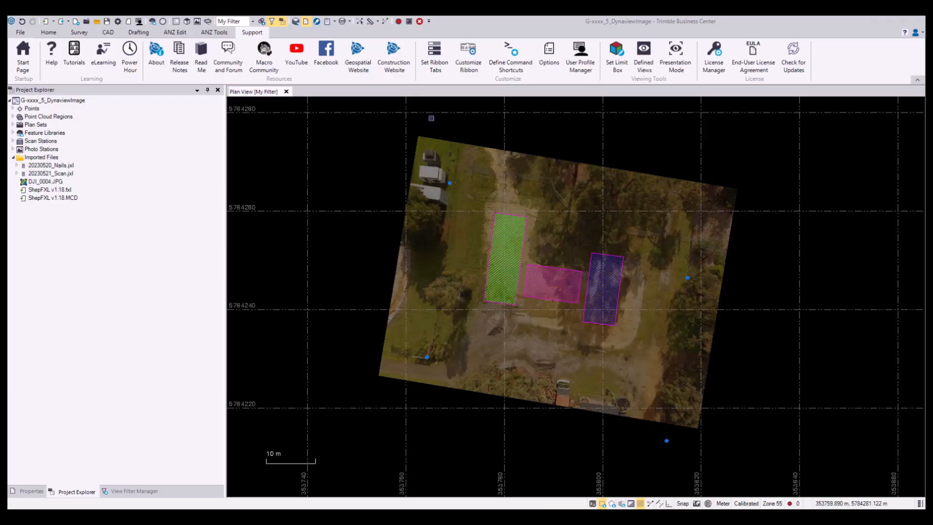
Import the A3 Planset (Landscape) (ENG) drafting template into the project and select its imported file.
middle_click_drag(790, 173, 797, 177)
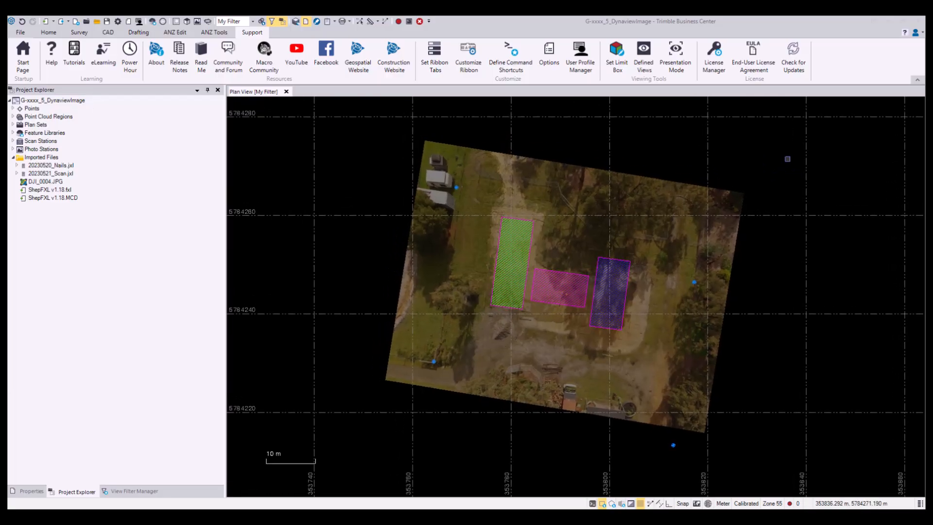
left_click(140, 33)
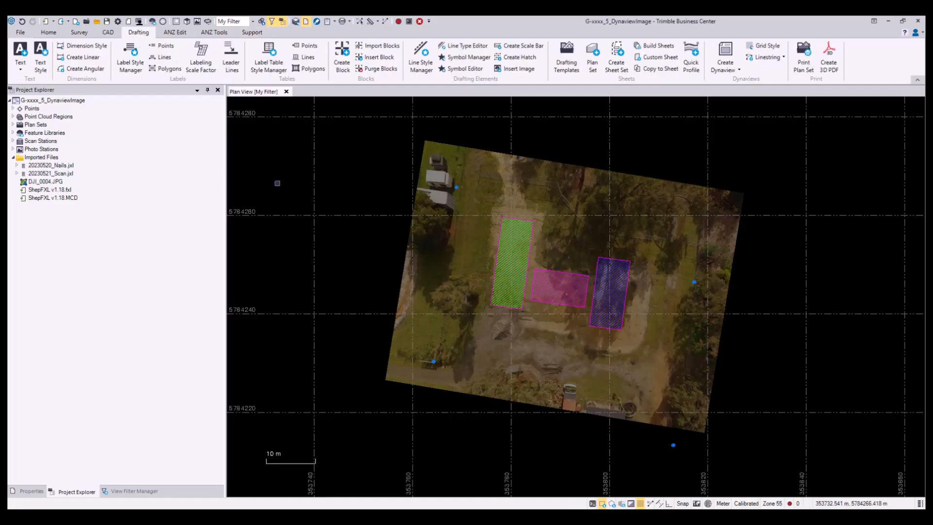
left_click(567, 58)
left_click(567, 63)
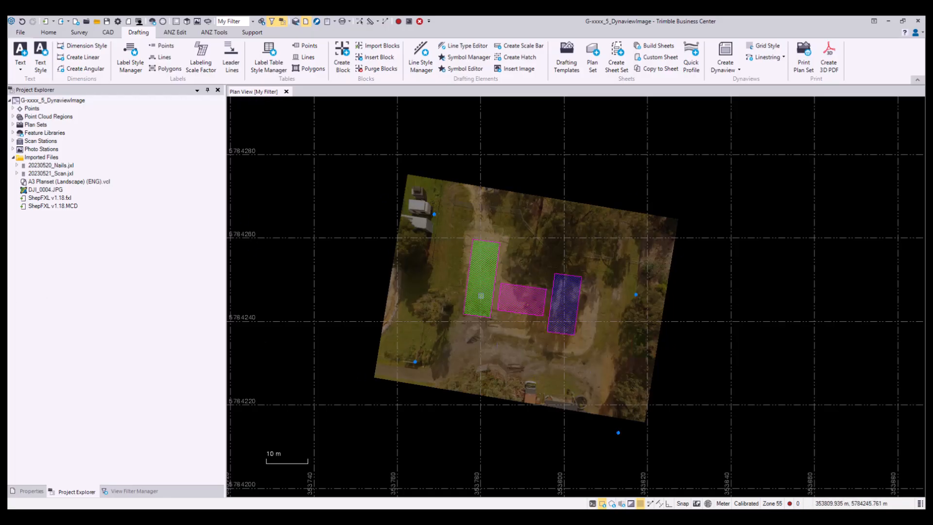
left_click(74, 182)
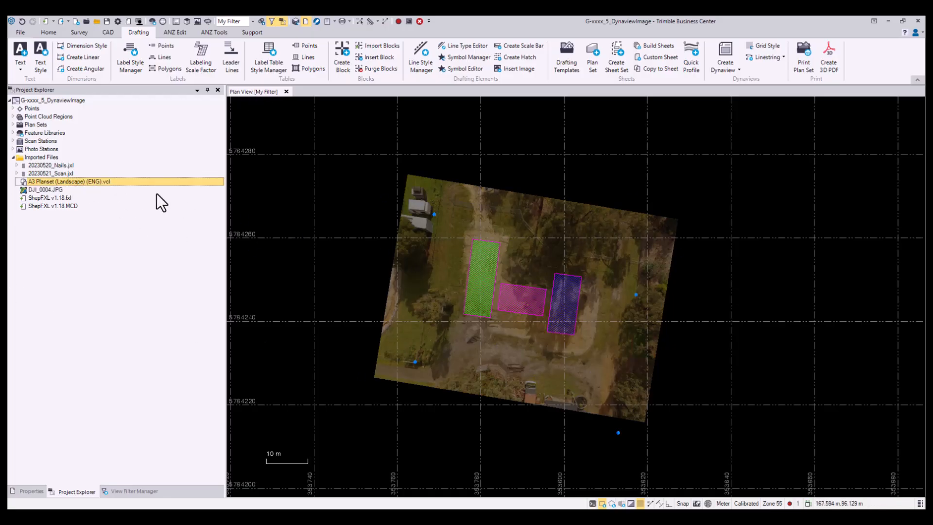
Expand the project's plan sets and examine the contents of A3 Planset (Landscape) and A3 Metric Mastersheet.
left_click(13, 125)
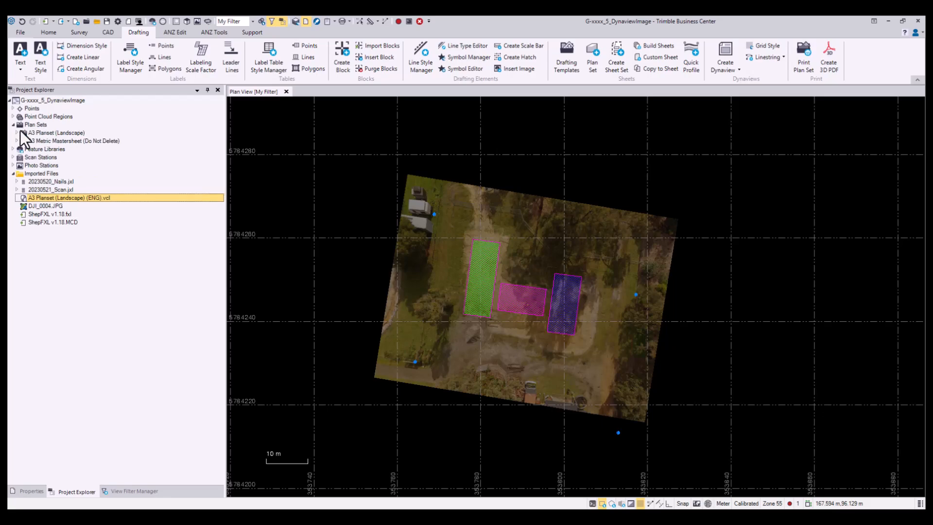
left_click(17, 132)
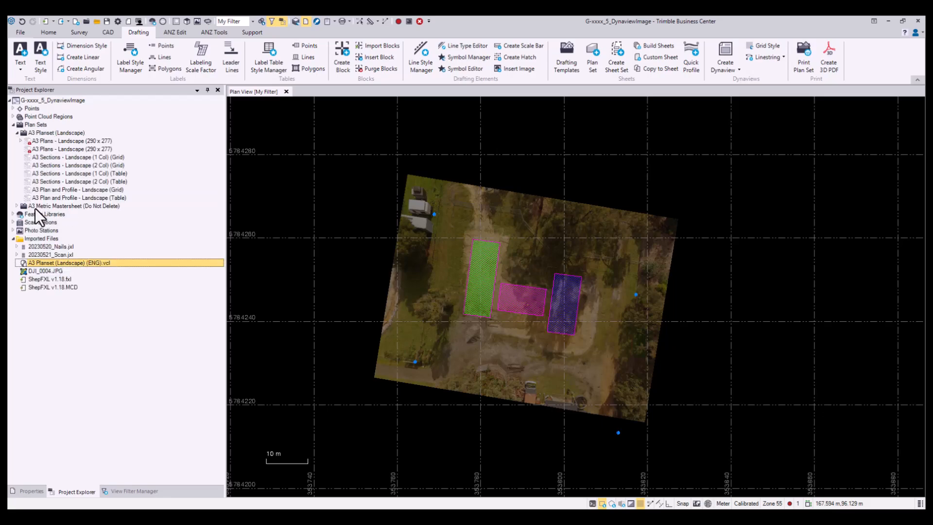
left_click(33, 206)
left_click(17, 206)
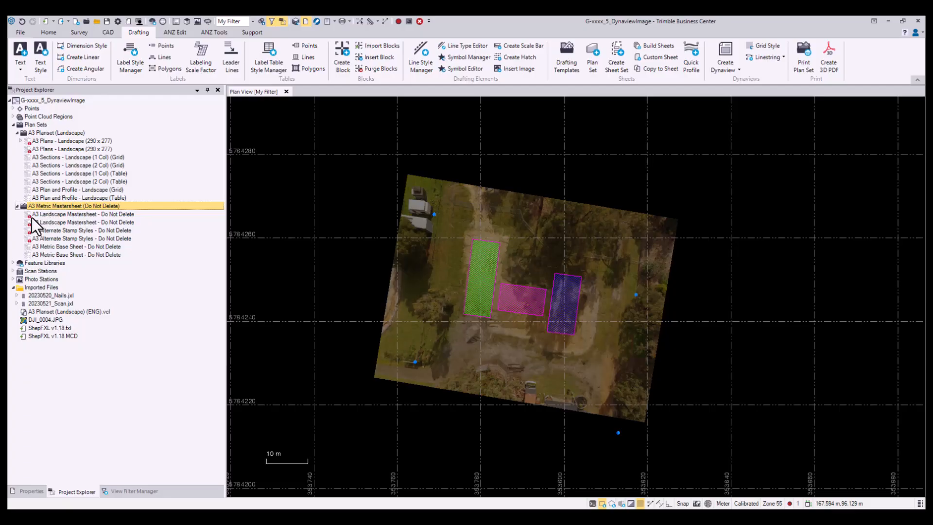
left_click(16, 206)
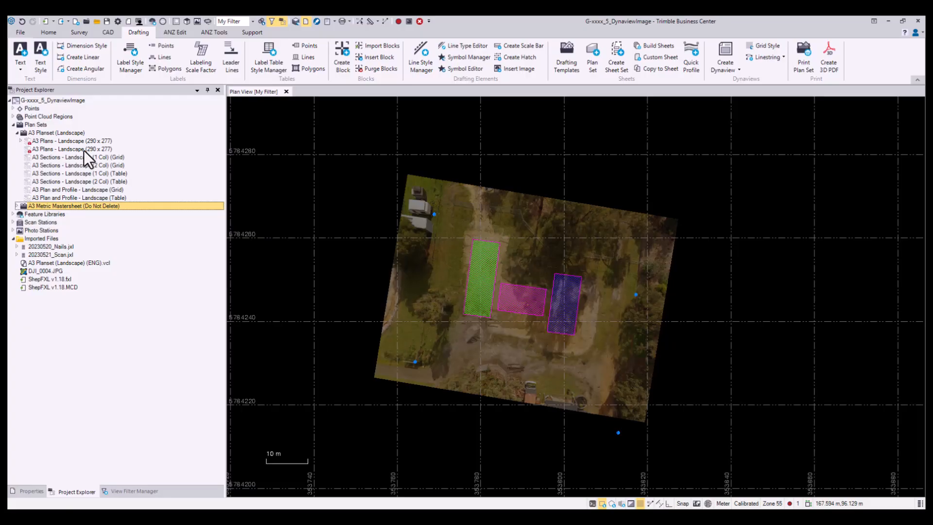
Delete the first A3 Plans - Landscape (290 x 277) sheet set, which contains Sheet 1, from A3 Planset (Landscape).
left_click(36, 148)
left_click(21, 141)
left_click(61, 141)
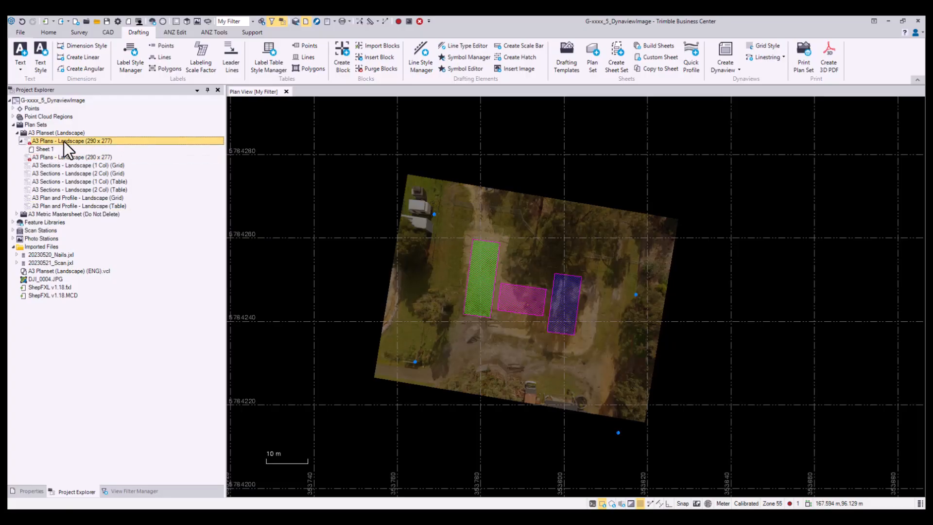
key("Delete")
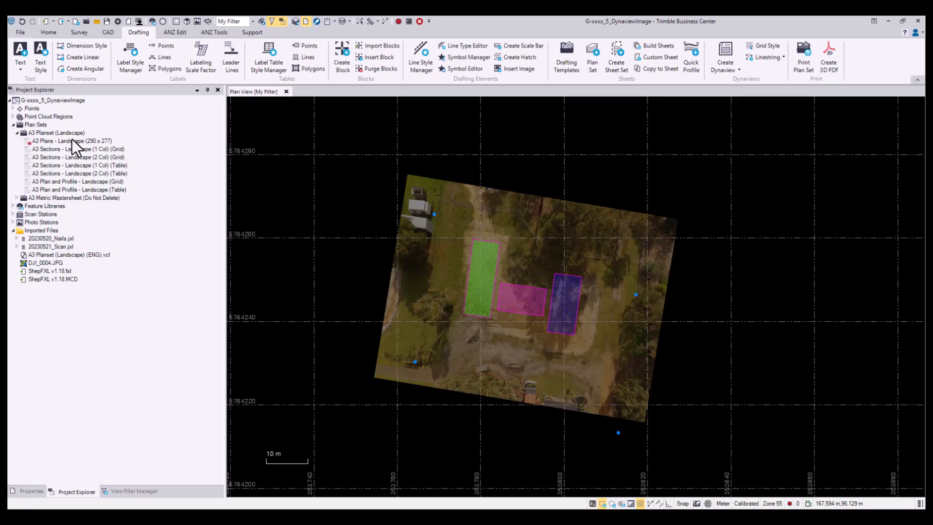
Review the remaining plans, sections, and plan and profile sheet sets in A3 Planset (Landscape).
left_click(74, 141)
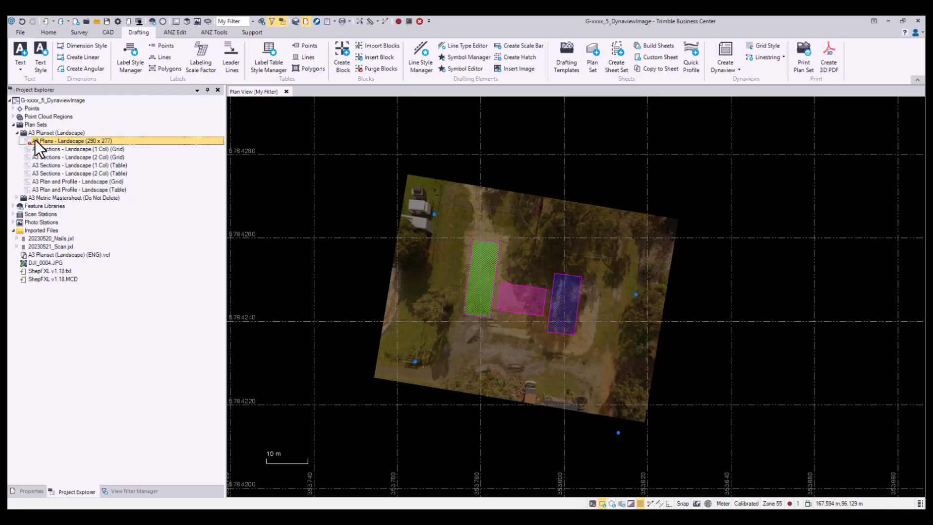
left_click(73, 149)
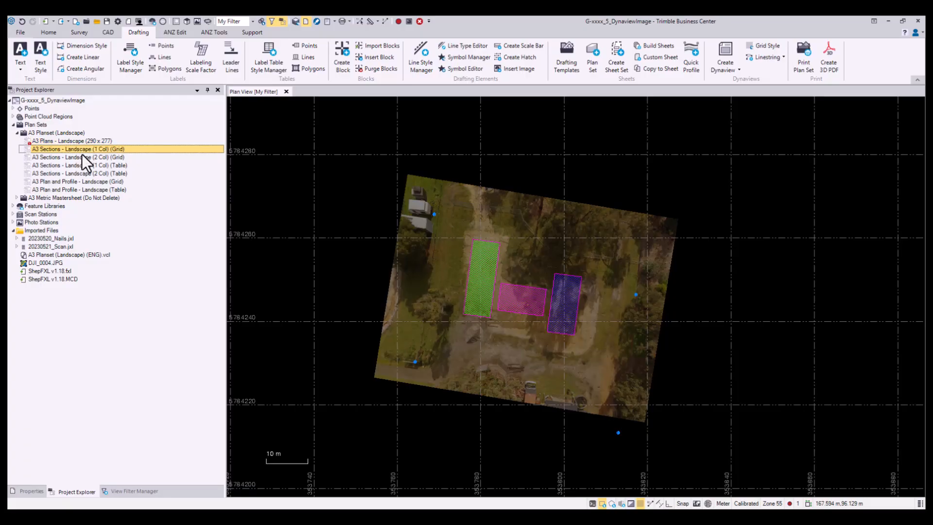
left_click(83, 158)
left_click(77, 166)
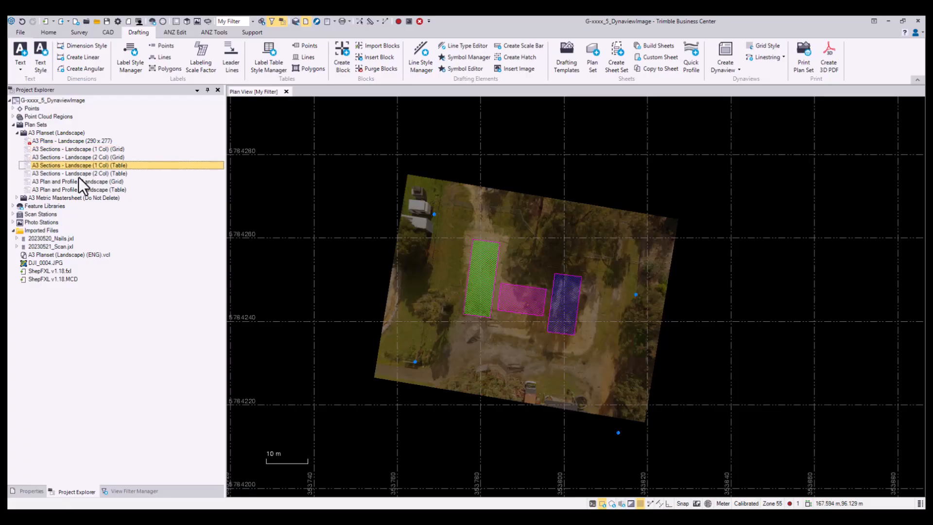
left_click(78, 174)
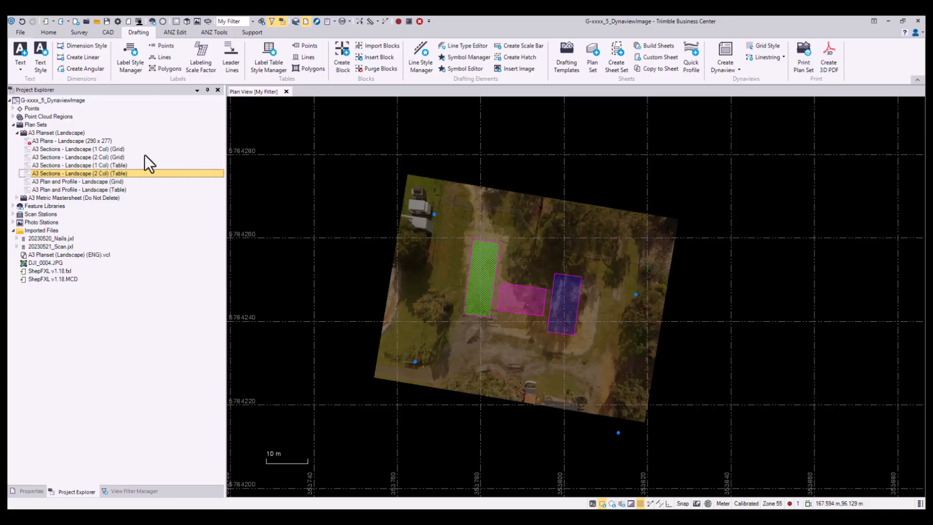
left_click(85, 180)
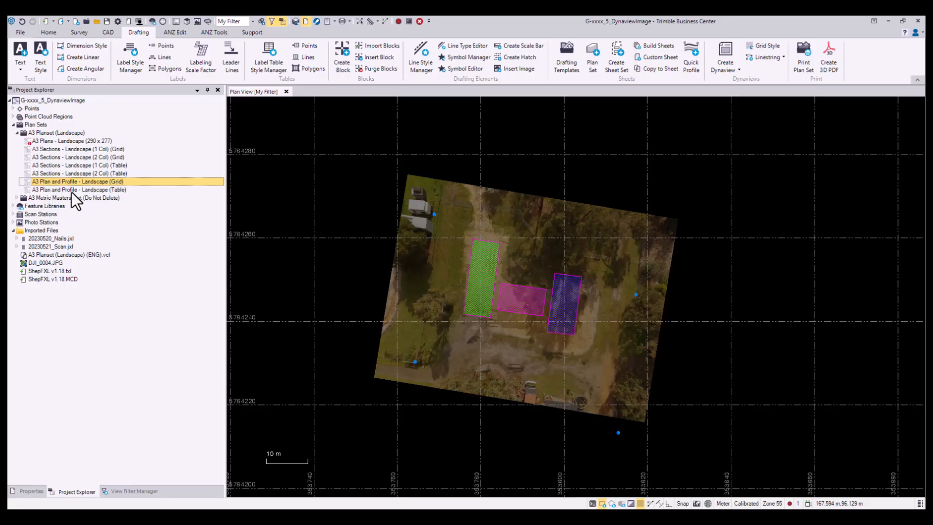
left_click(72, 190)
left_click(51, 141)
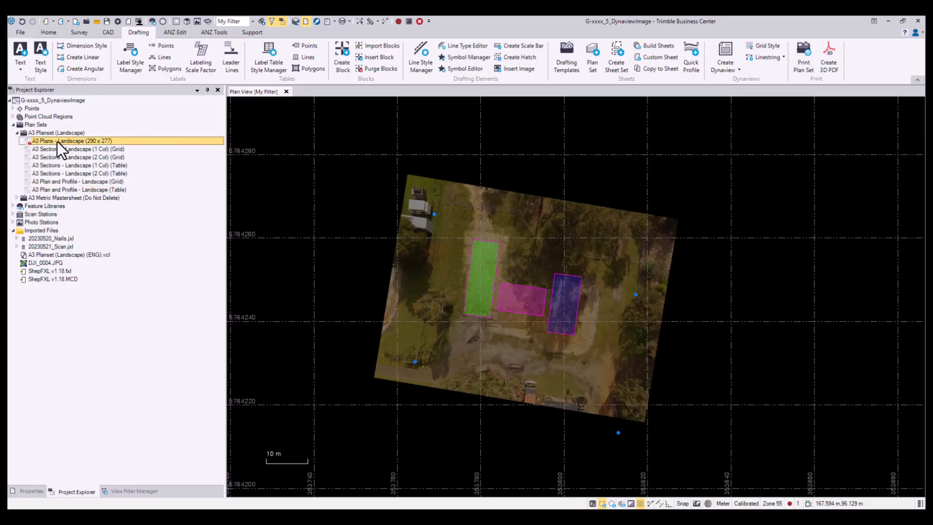
left_click(329, 210)
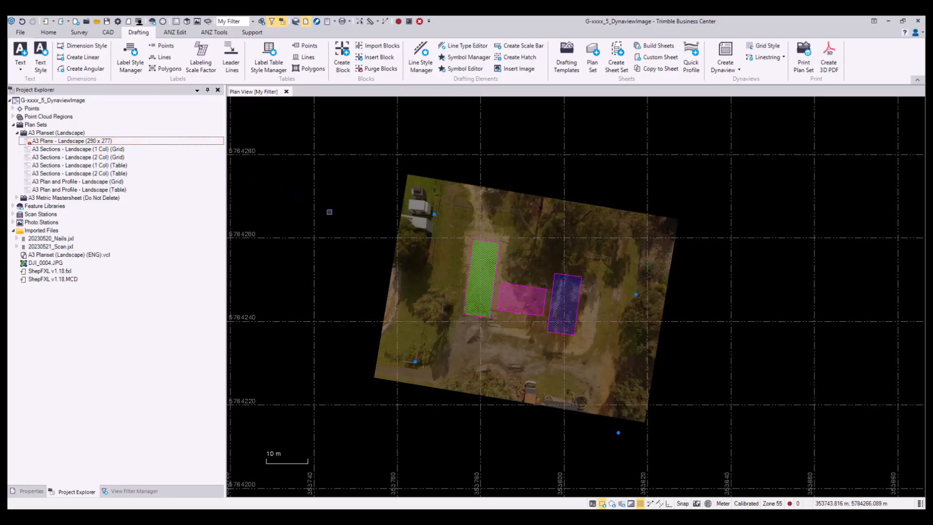
mouse_move(331, 211)
middle_mouse_down()
mouse_move(281, 206)
mouse_move(339, 196)
middle_mouse_up()
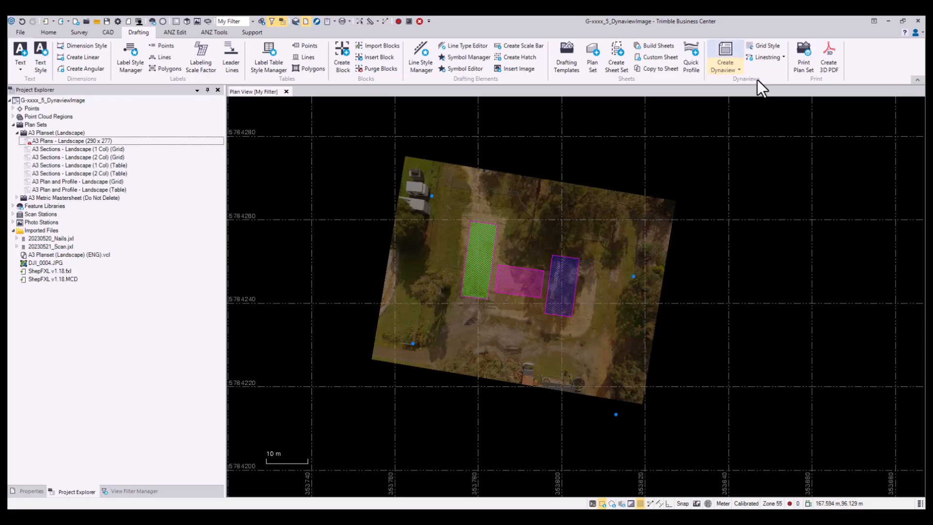
Start a new Dynaview collection and name it DV1.
left_click(724, 55)
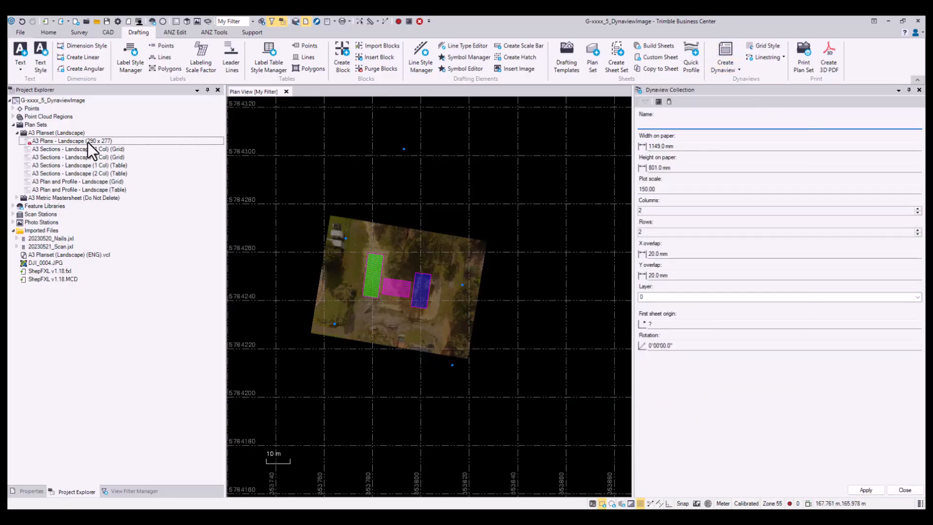
left_click(709, 124)
type("Dv1")
type("1")
Open the sheet view of A3 Plans - Landscape (290 x 277) to check its drawing area size.
left_click(821, 148)
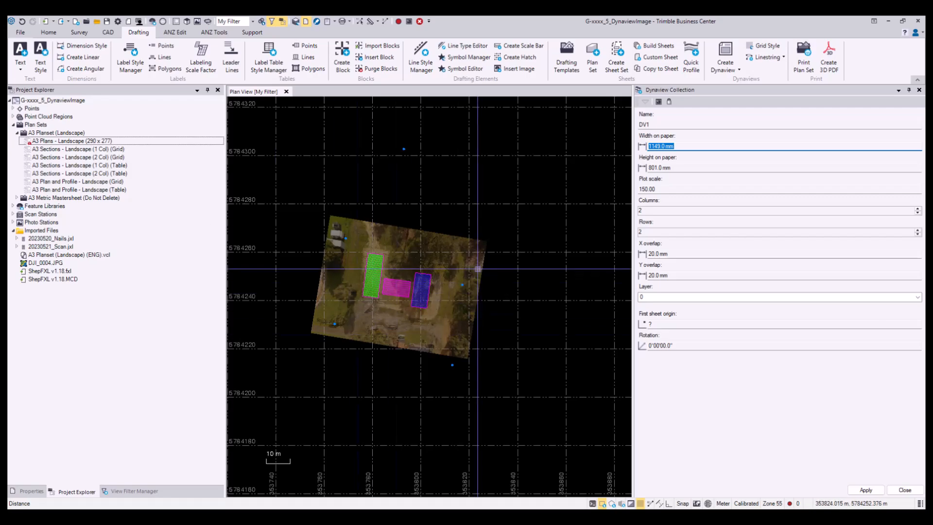
left_click(95, 140)
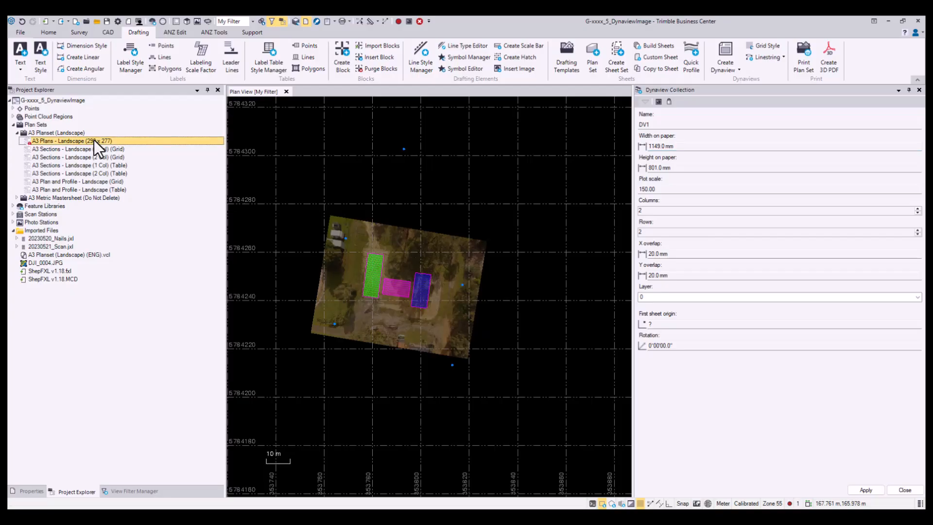
left_click(111, 176)
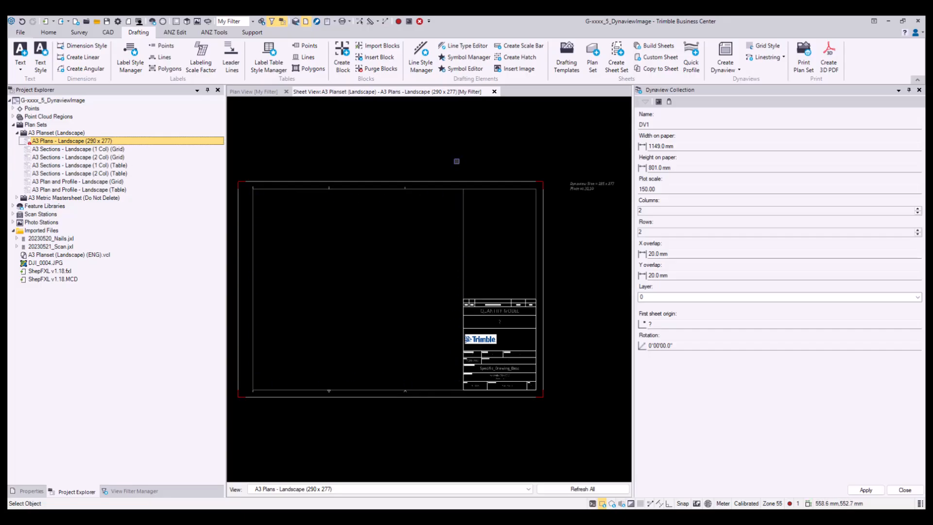
Set the Dynaview's width on paper to 290 mm and its height on paper to 277 mm.
left_click(687, 147)
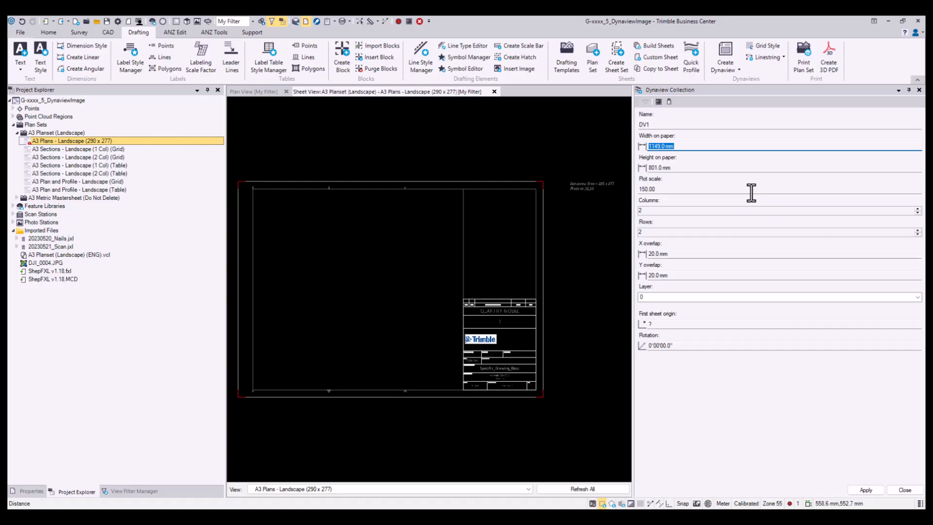
type("290")
key("Tab")
type("2")
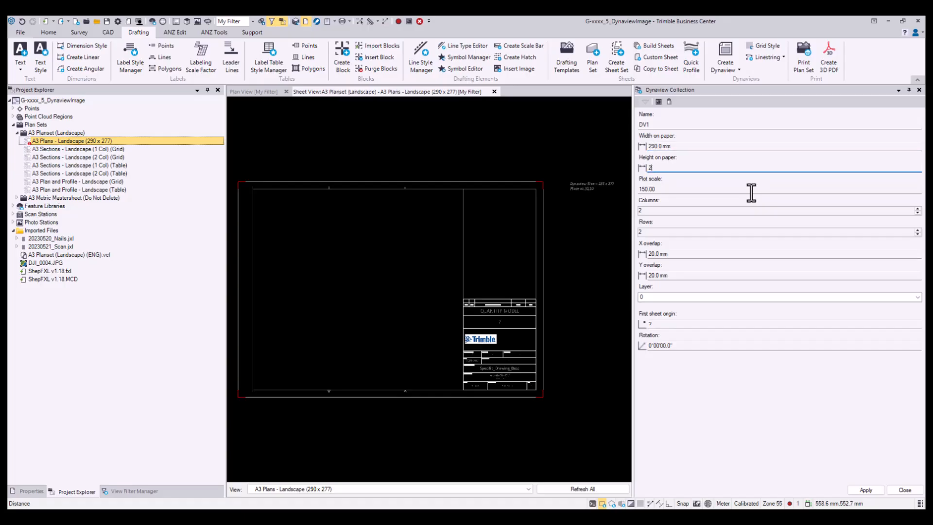
type("77")
key("Tab")
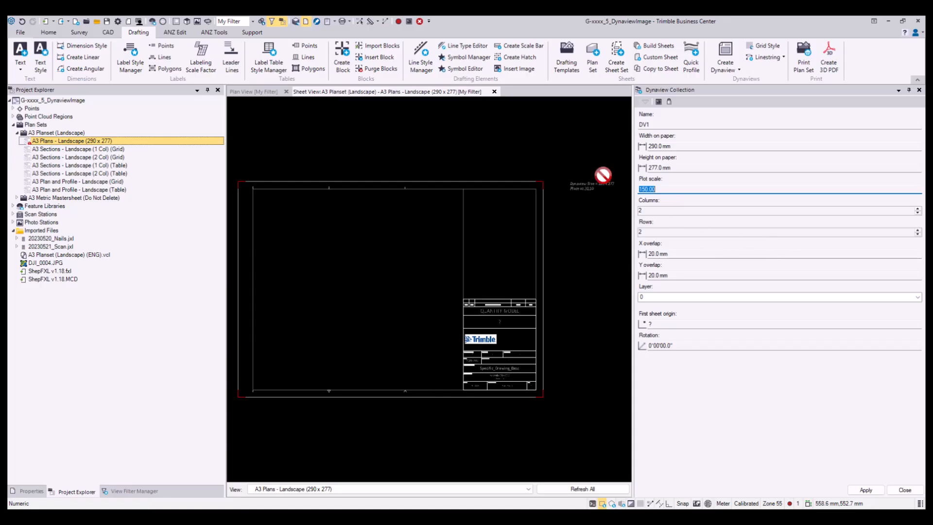
Return to the plan view and set the Dynaview collection to 1 column and 1 row.
left_click(253, 91)
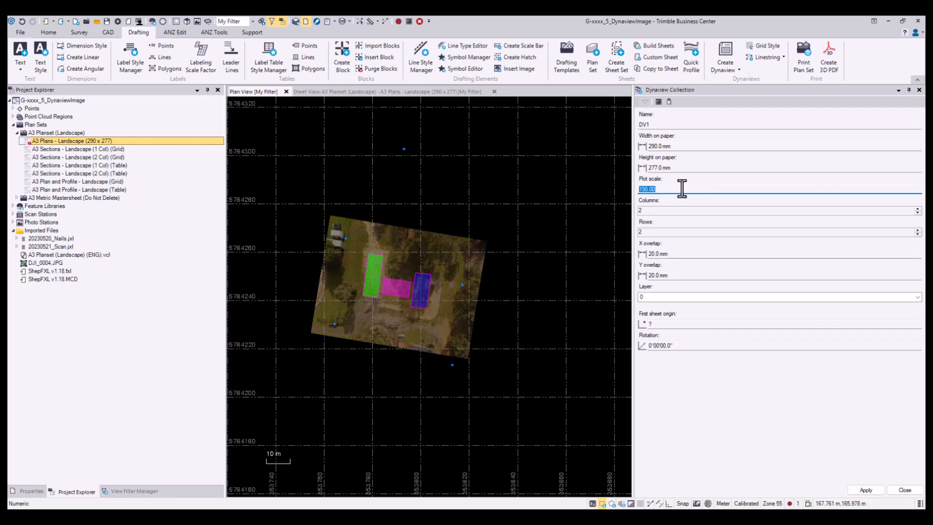
left_click(656, 210)
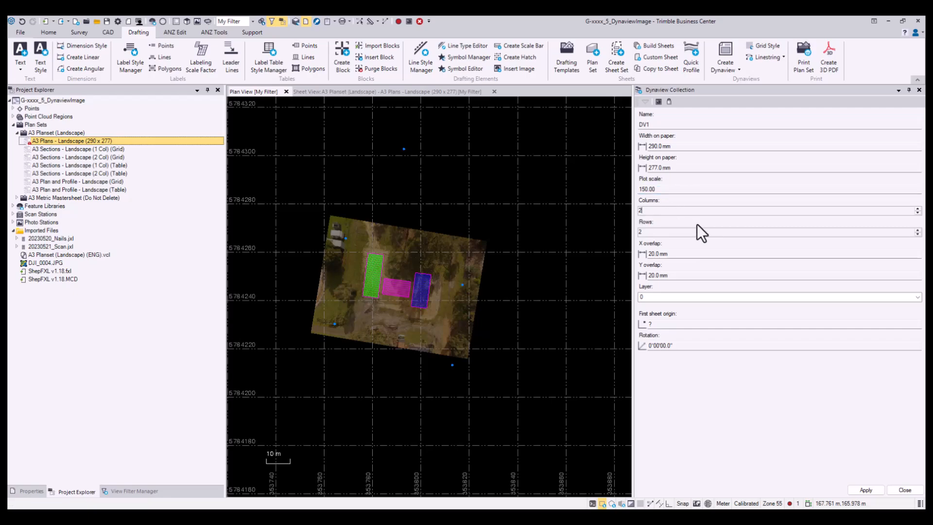
key("BackSpace")
type("1")
key("Tab")
type("1")
left_click(685, 253)
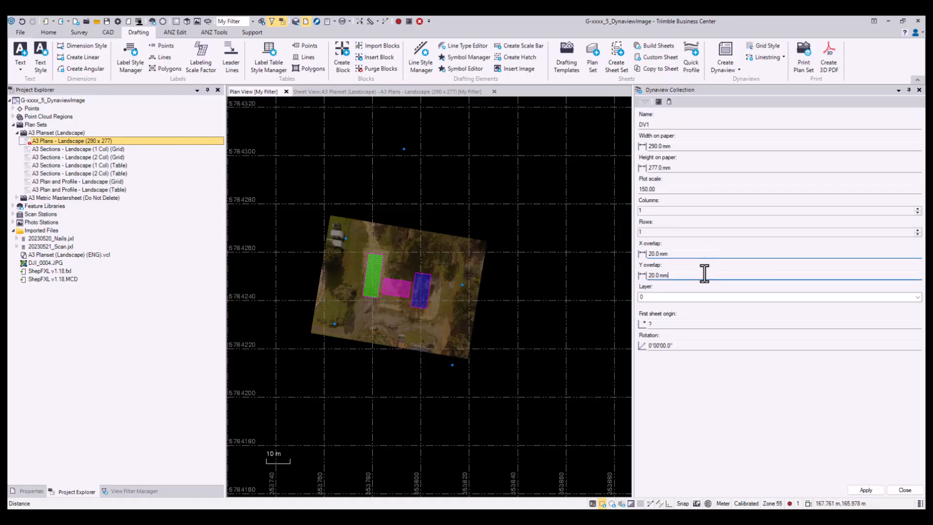
Assign the Dynaview collection to the SHEET - Dynaview Boxes layer.
left_click(687, 296)
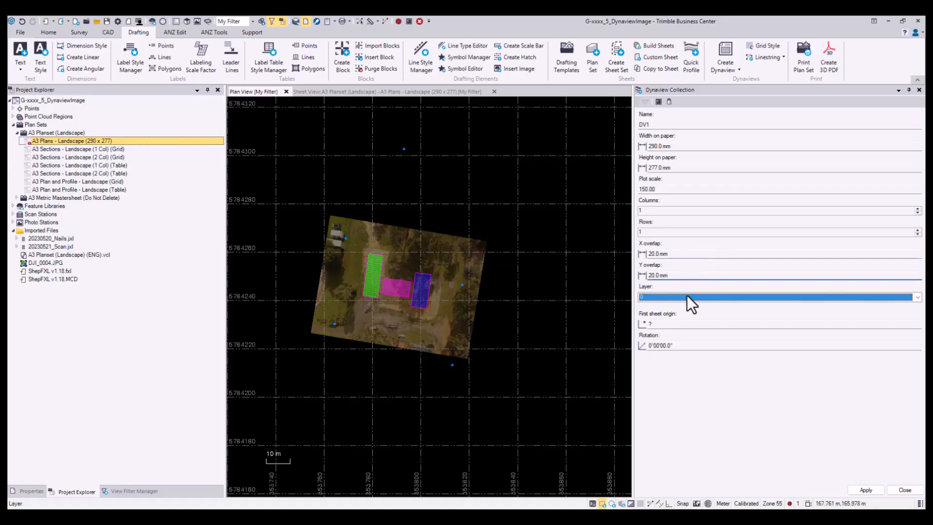
left_click(917, 298)
key("s")
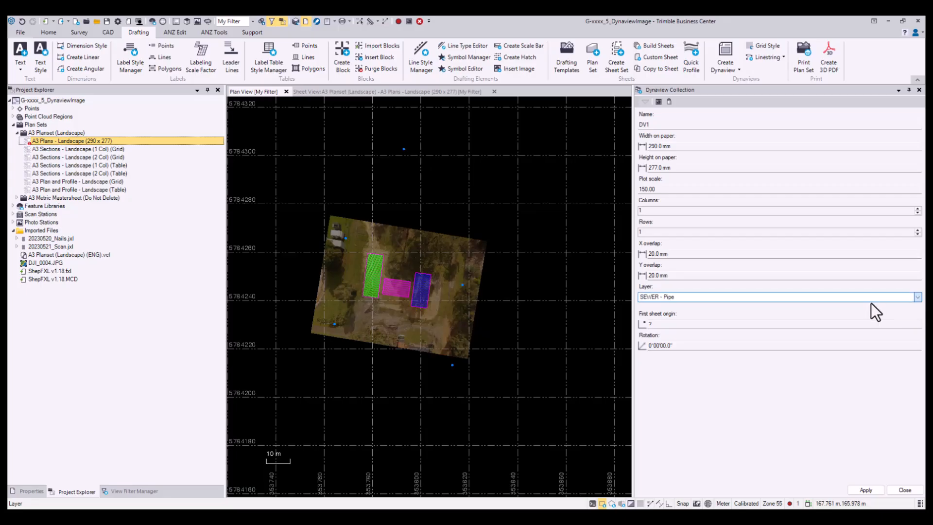
key("s")
key("s")
left_click(698, 415)
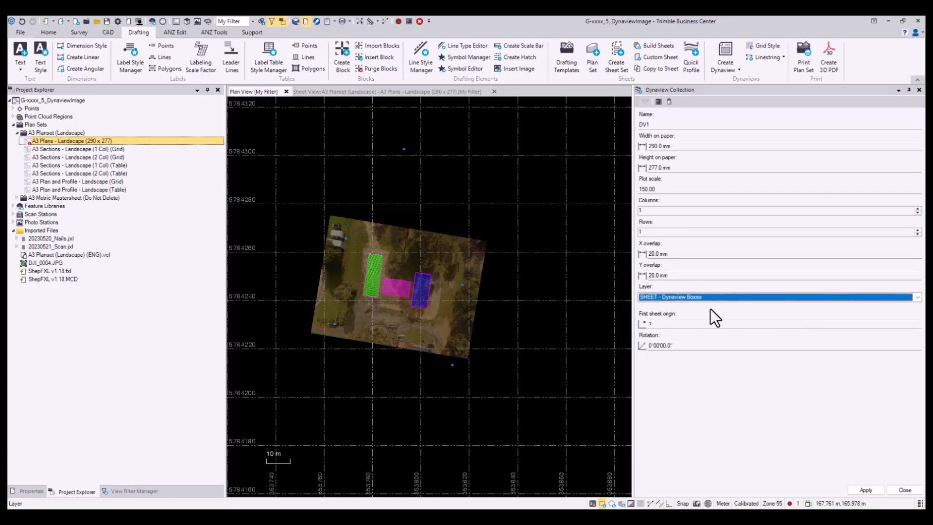
Place the first sheet origin at about 353770, 5784225 so the box frames the three hatched areas, and close the Dynaview Collection settings.
left_click(694, 323)
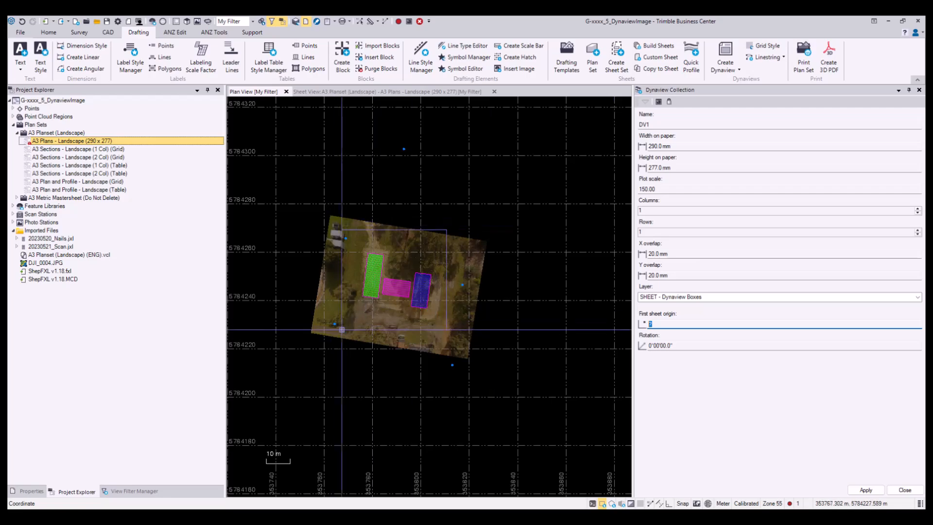
scroll(347, 321, "up", 3)
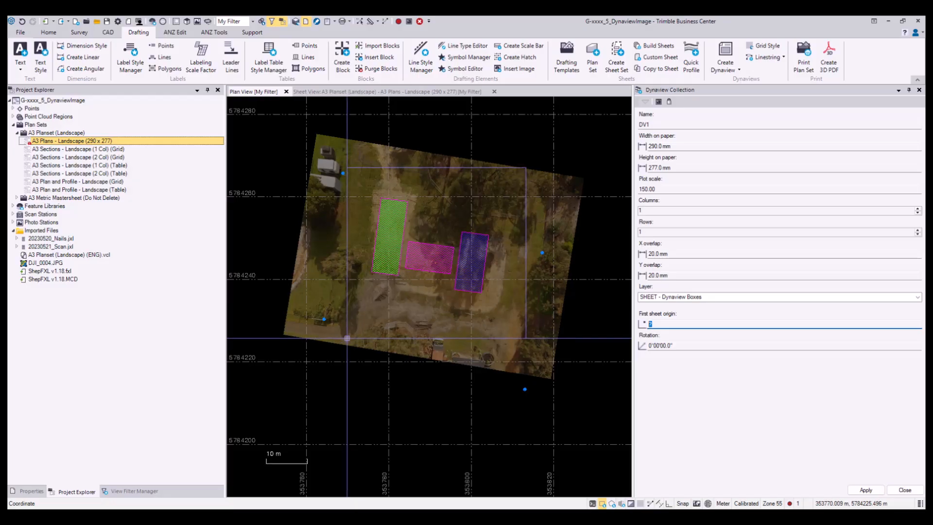
left_click(347, 337)
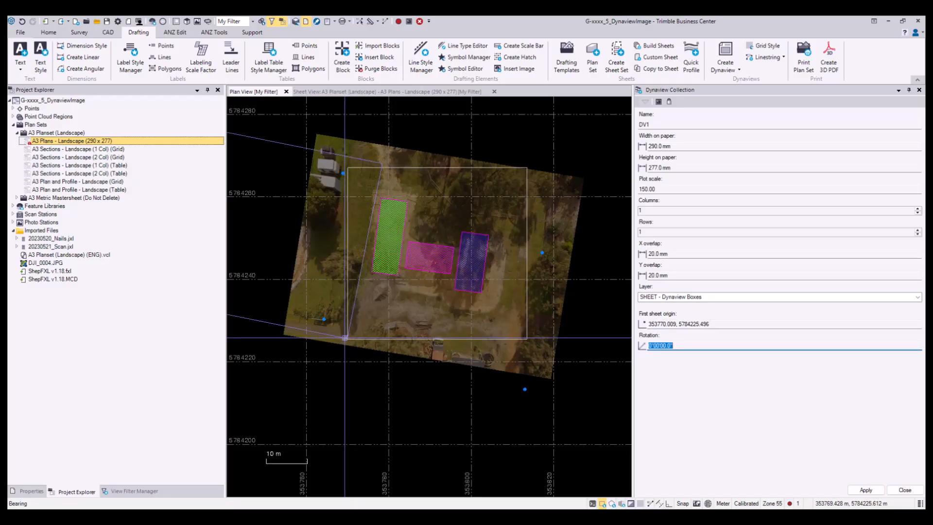
left_click(915, 492)
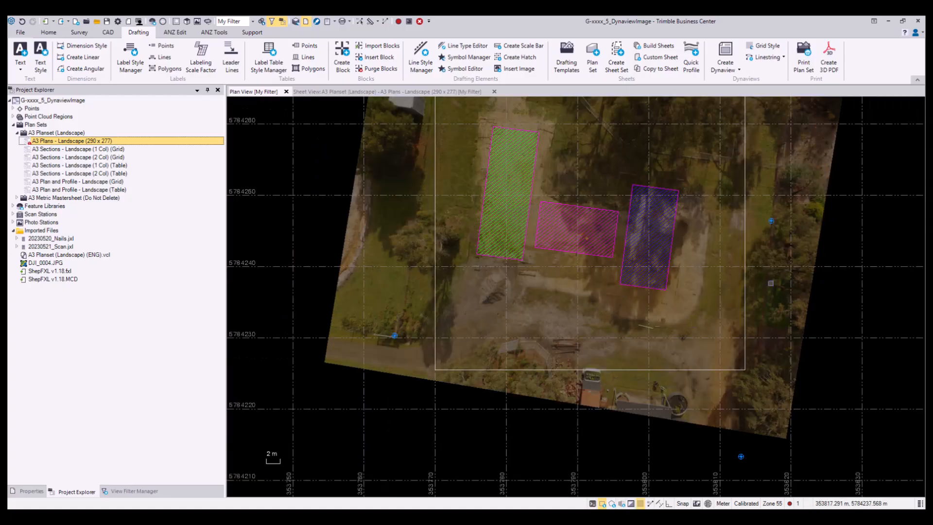
Assign DV1 as the boundary set of the A3 Plans - Landscape (290 x 277) sheet set.
scroll(885, 287, "down", 2)
middle_click_drag(889, 283, 733, 319)
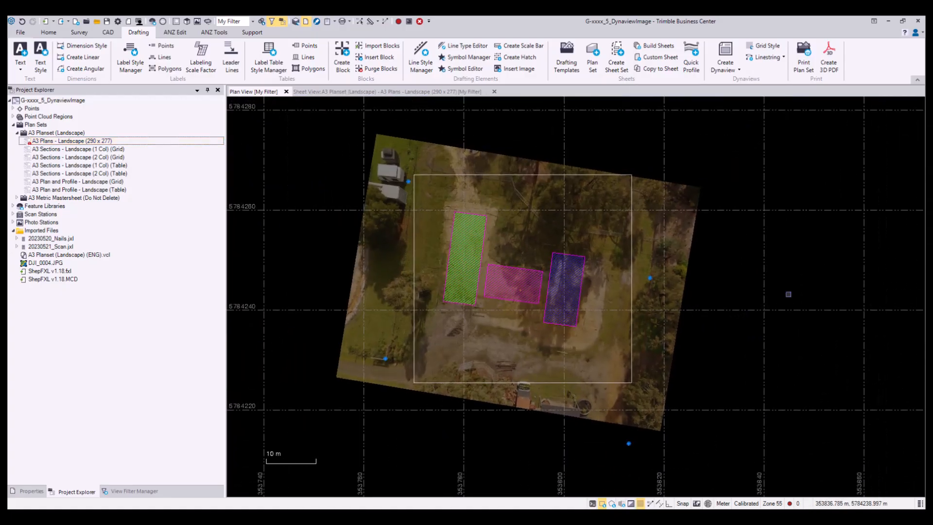
left_click(56, 140)
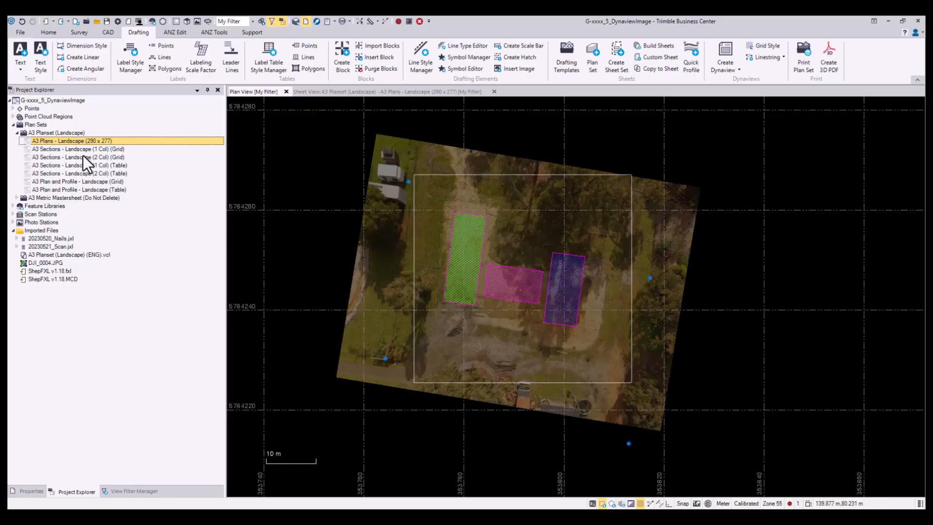
left_click(430, 91)
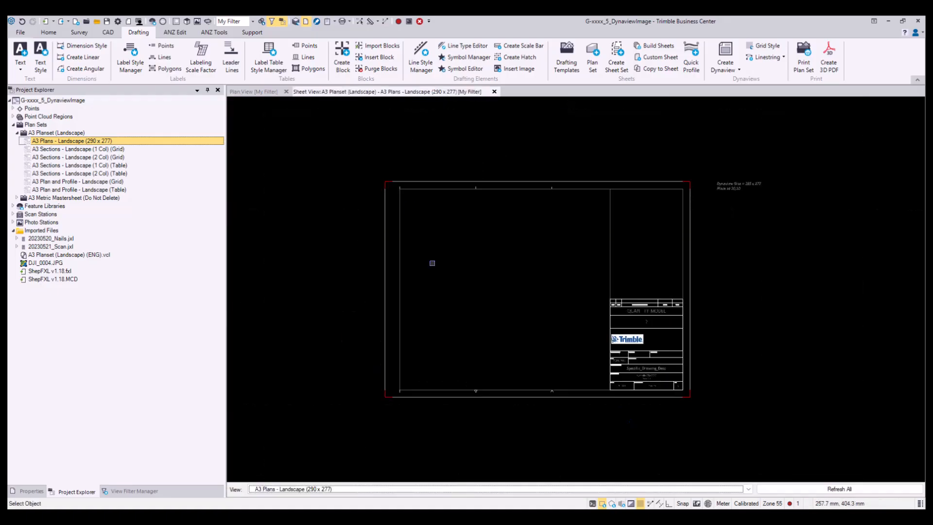
left_click(77, 141)
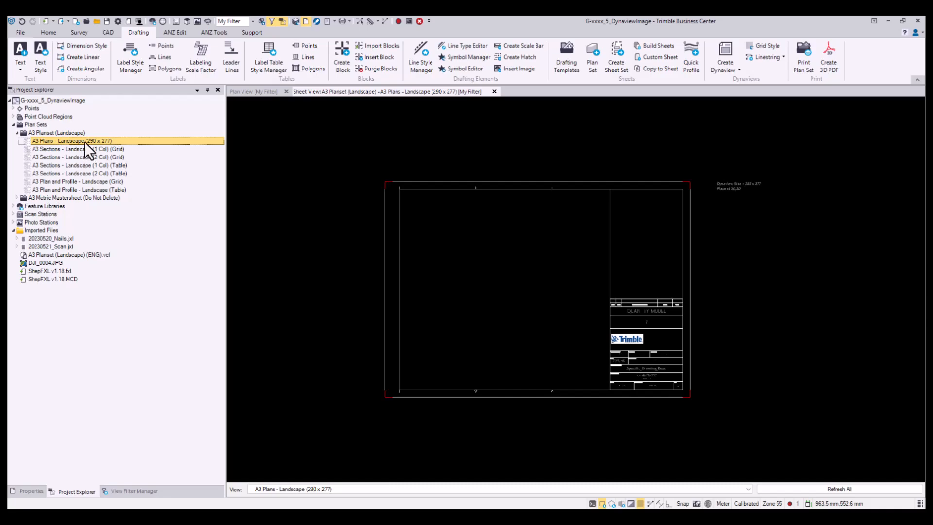
left_click(27, 492)
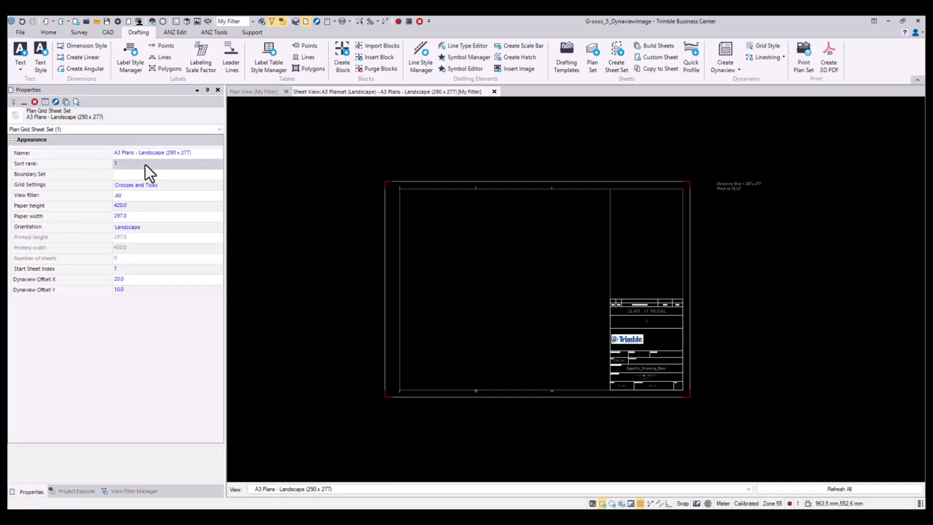
left_click(153, 174)
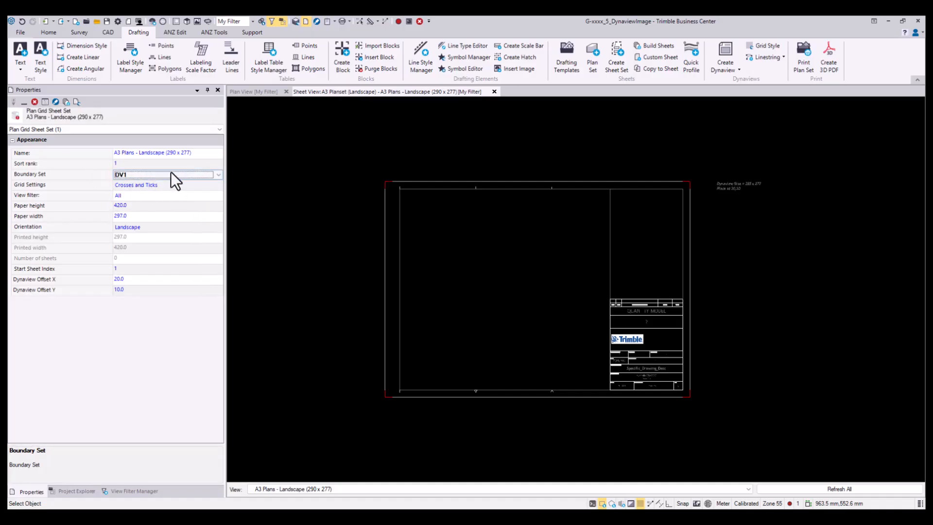
key("Tab")
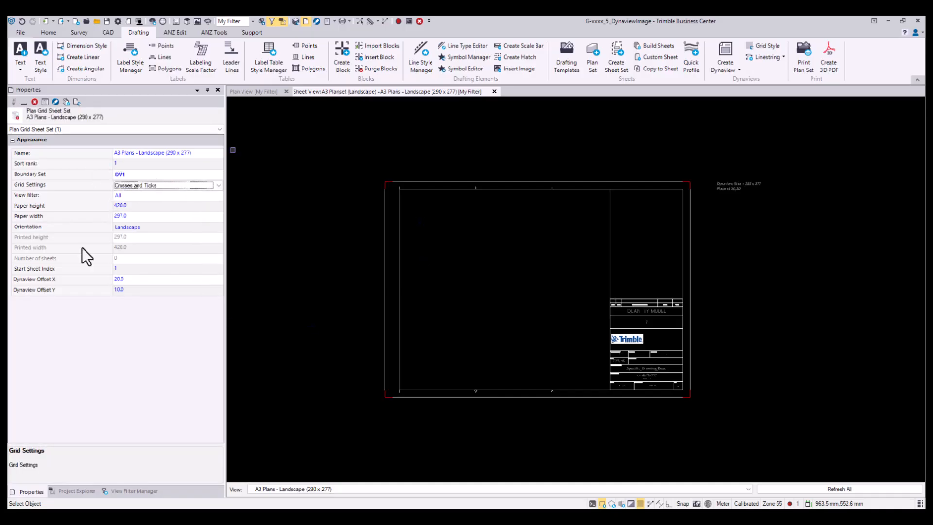
Build the sheets of the A3 Plans - Landscape (290 x 277) set and display Sheet 1 in the sheet view.
left_click(78, 491)
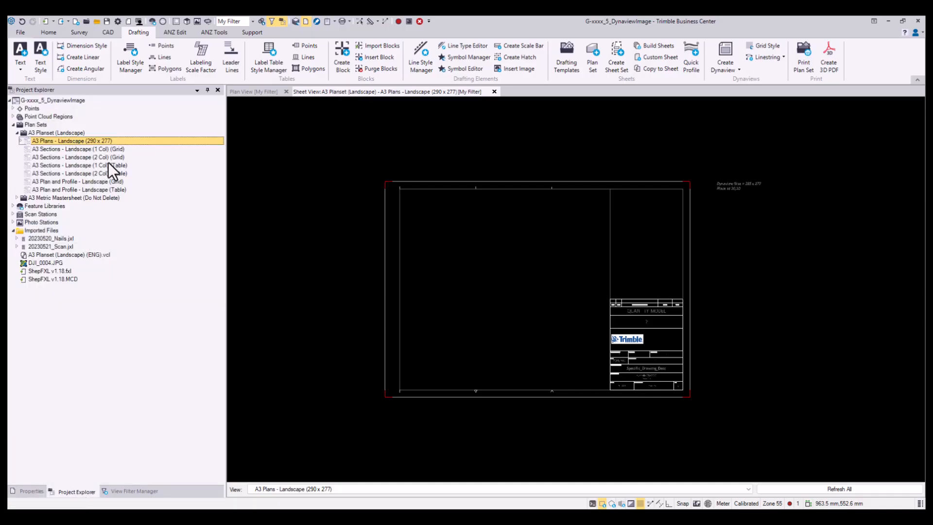
left_click(20, 141)
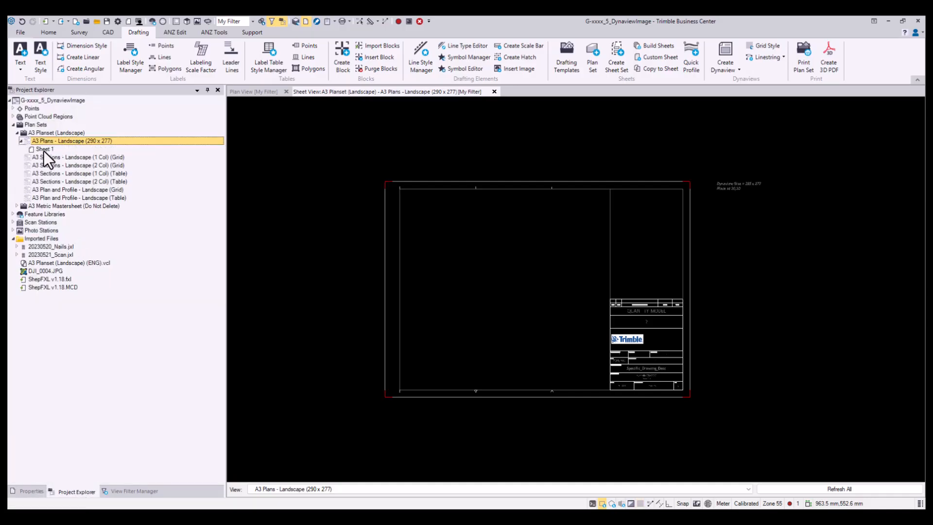
left_click(44, 149)
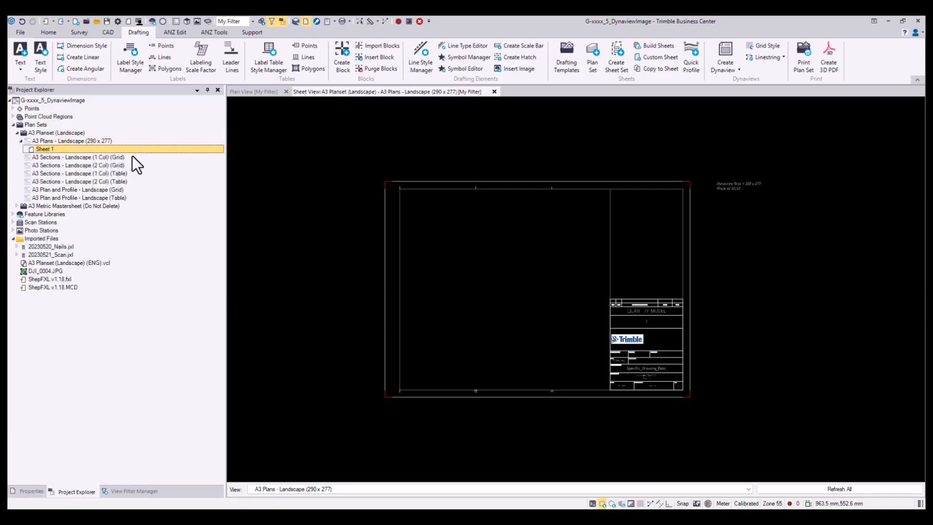
left_click(751, 492)
left_click(267, 398)
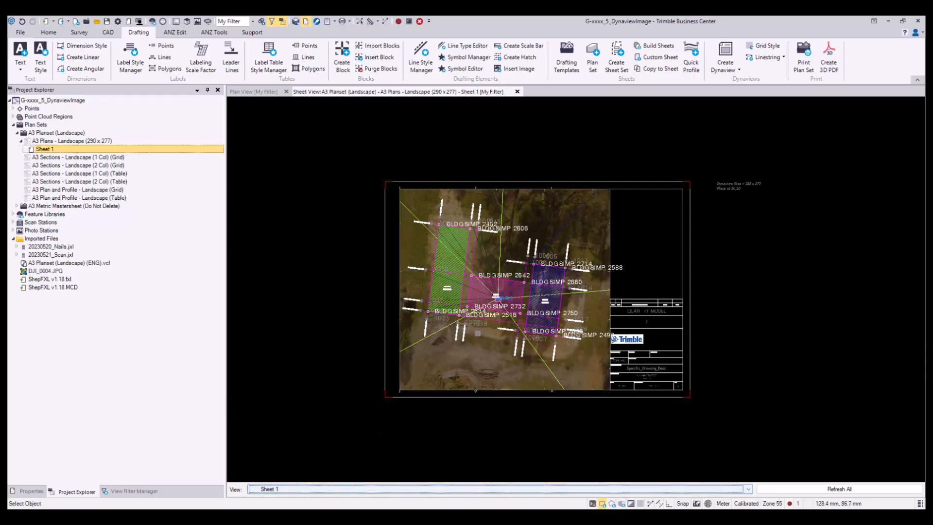
Examine Sheet 1 up close, checking how the site imagery, labels and title block fit the sheet frame.
scroll(488, 291, "up", 4)
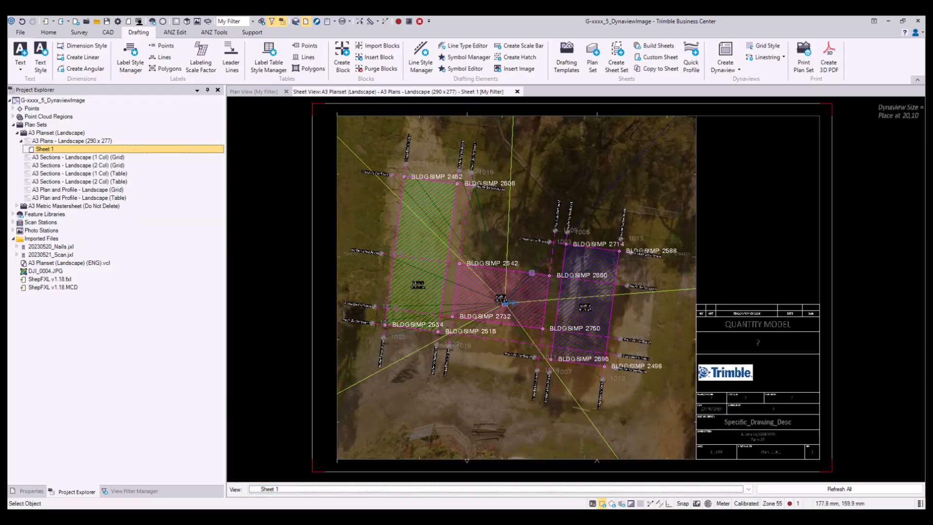
middle_click_drag(799, 348, 712, 305)
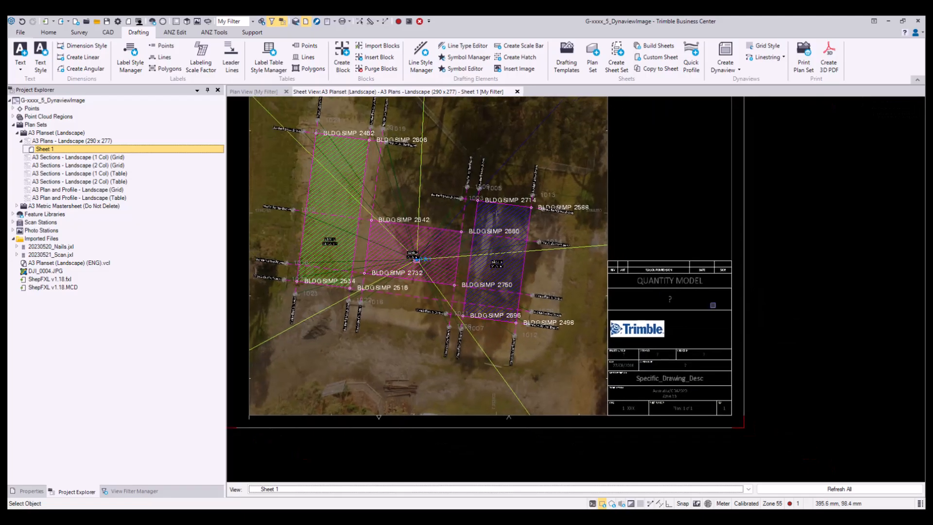
scroll(712, 305, "up", 3)
scroll(603, 278, "down", 3)
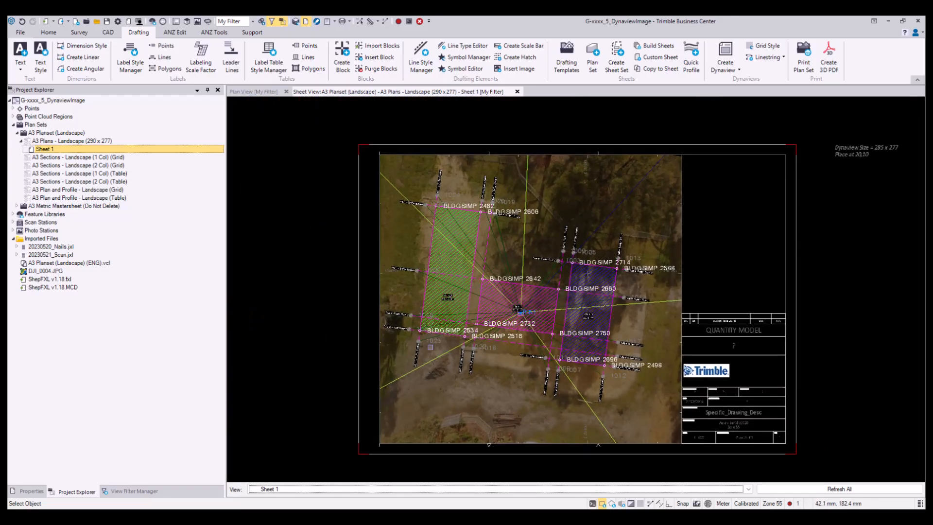
middle_click_drag(305, 187, 269, 182)
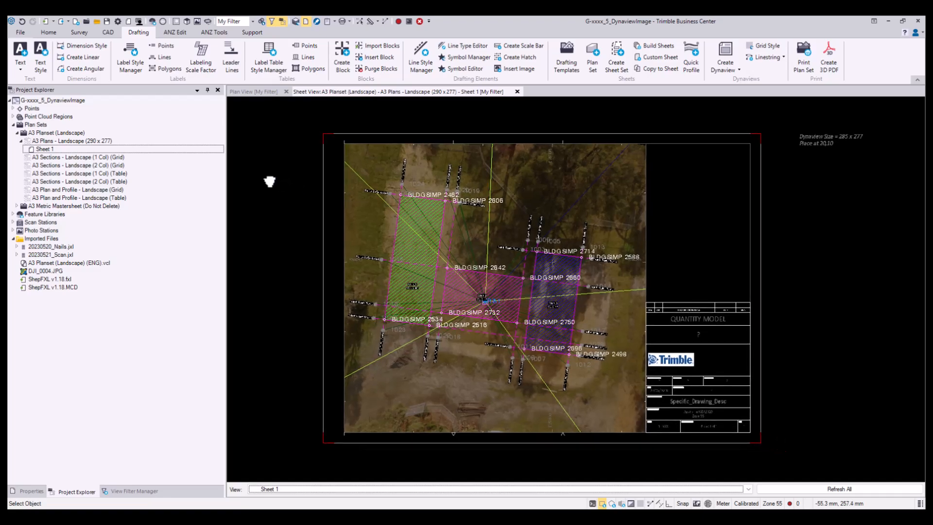
scroll(521, 201, "up", 2)
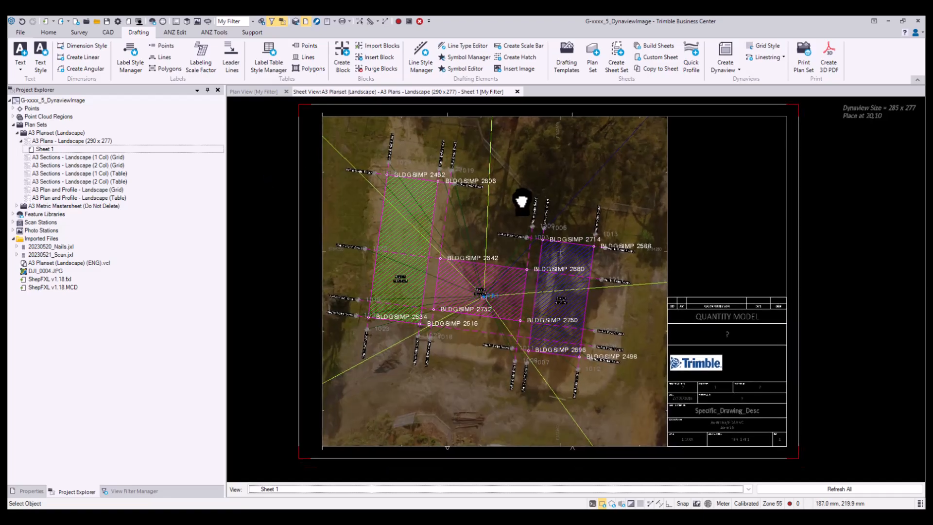
middle_click_drag(521, 201, 518, 205)
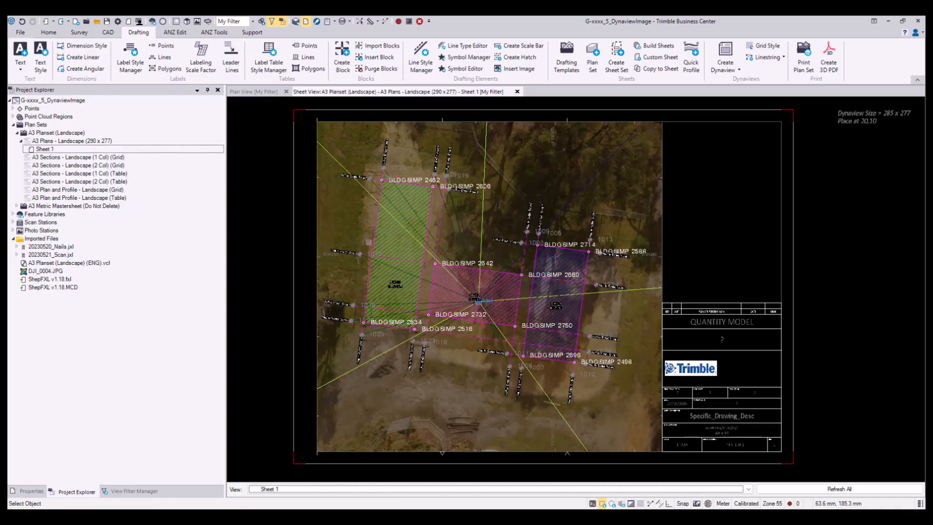
scroll(319, 229, "down", 2)
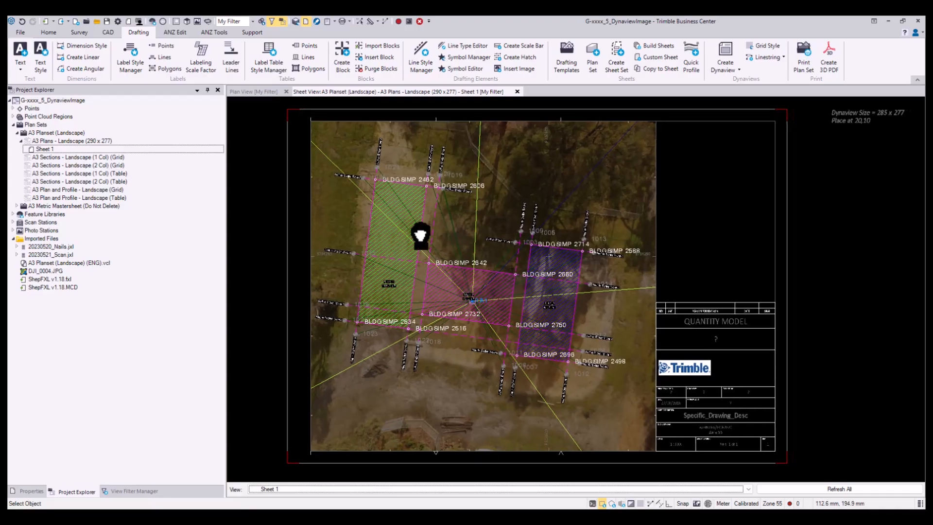
middle_click_drag(446, 219, 448, 231)
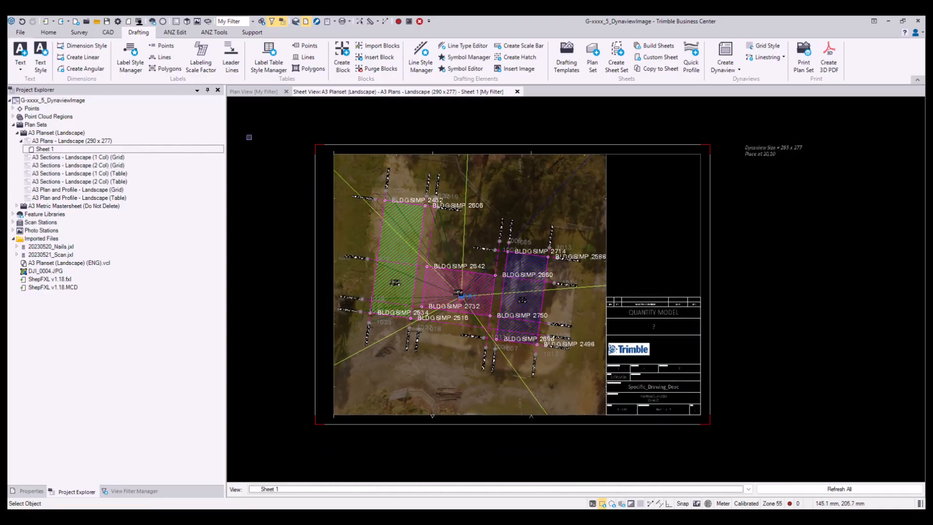
Edit the DV1 Dynaview collection in the plan view, setting its plot scale to 50 with 2 columns and 2 rows.
left_click(261, 92)
left_click(551, 175)
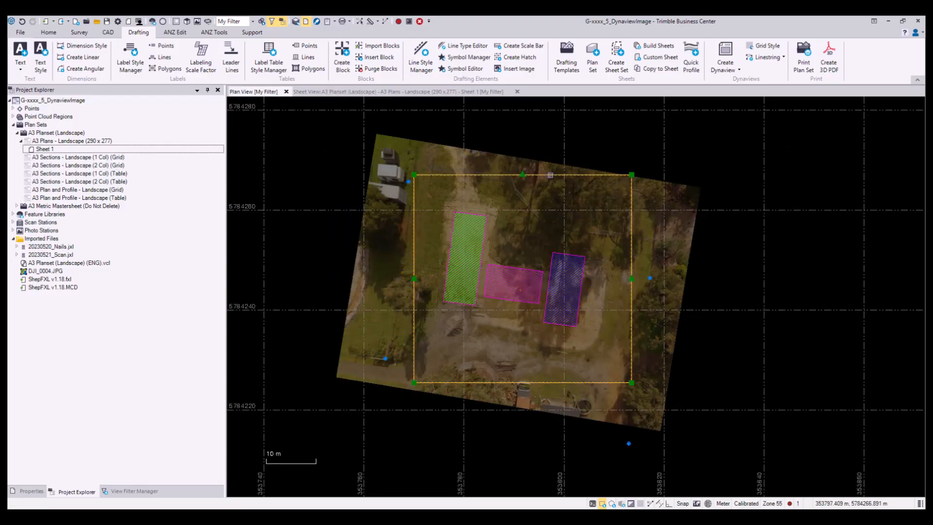
double_click(602, 238)
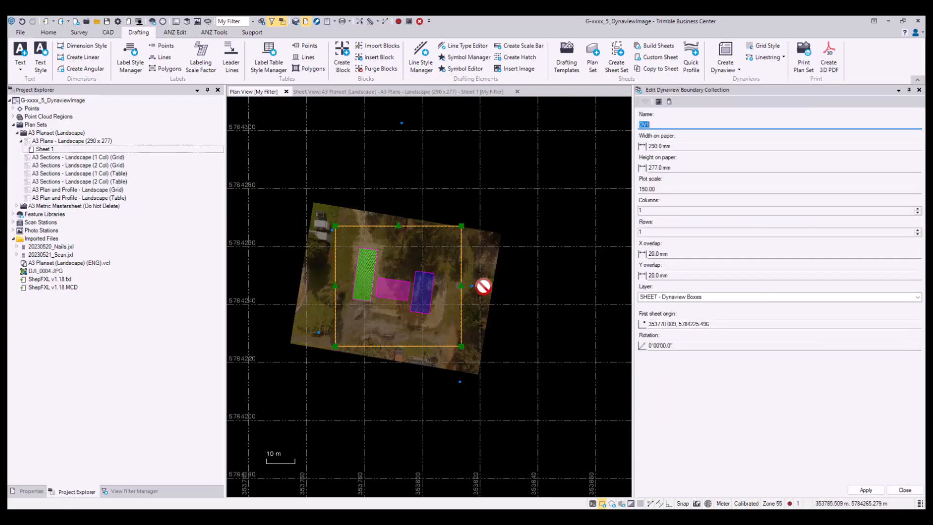
left_click(665, 190)
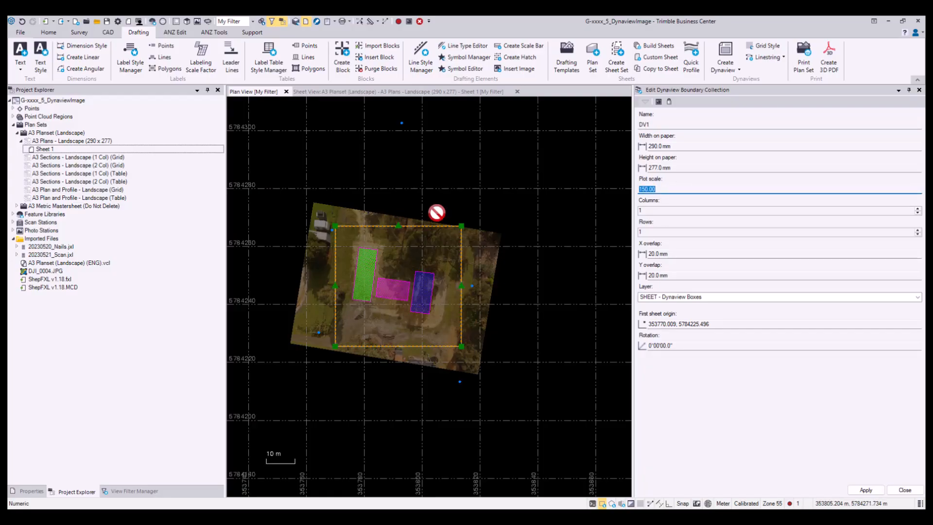
key("Tab")
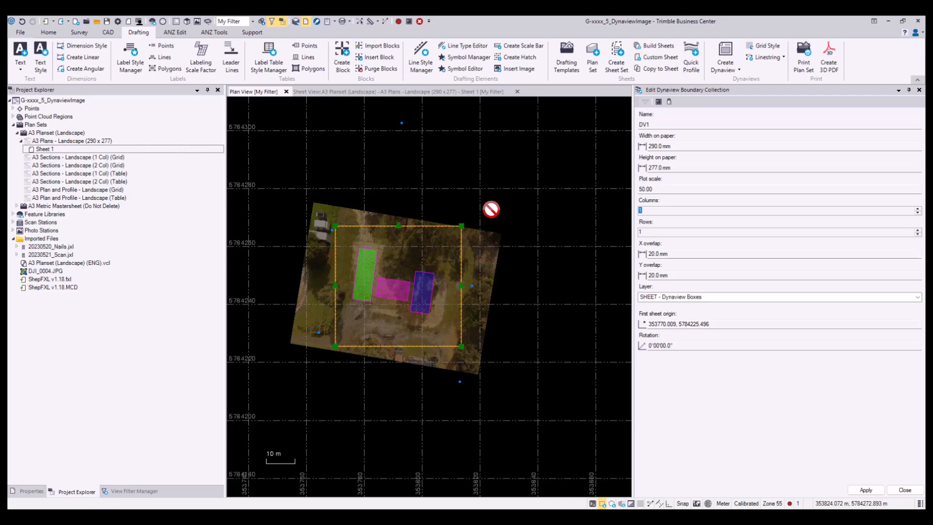
type("2")
key("Tab")
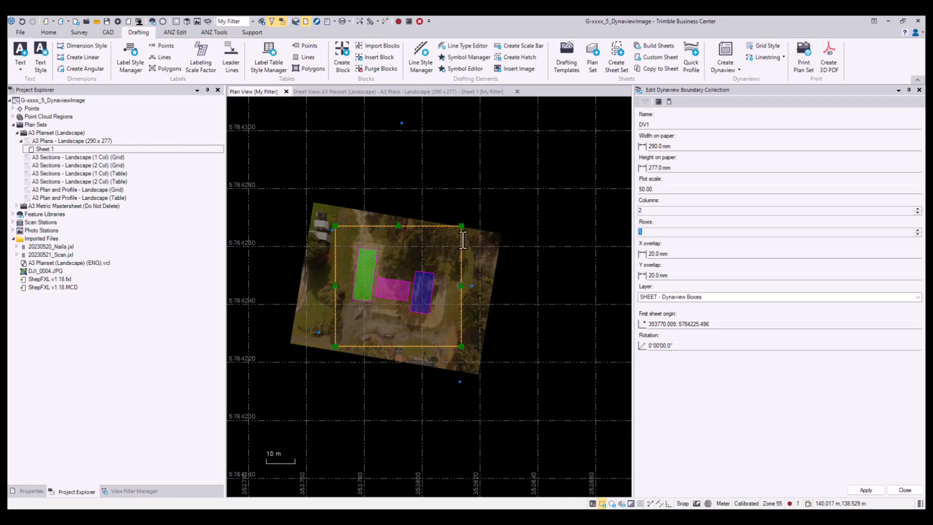
left_click(712, 325)
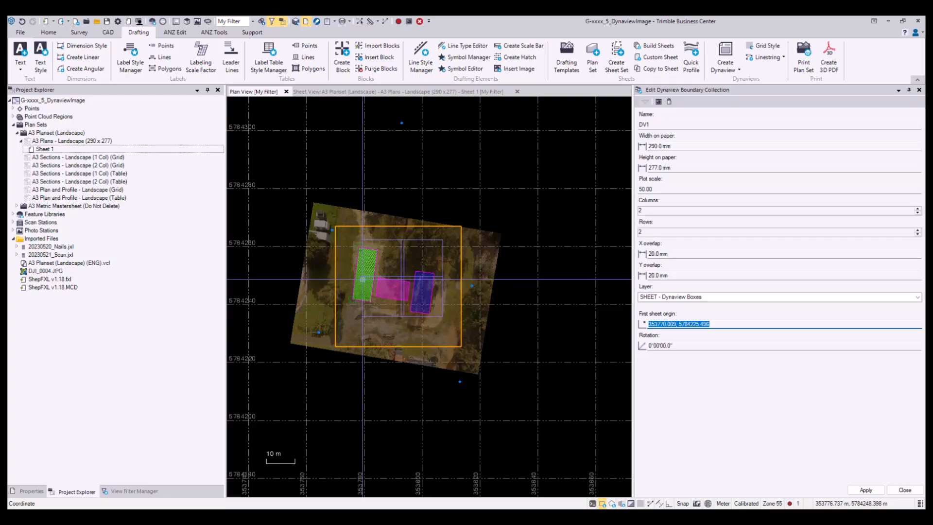
Set the collection to 3 columns, place its first sheet origin at about 353771, 5784248, and close the settings.
left_click_drag(665, 211, 573, 218)
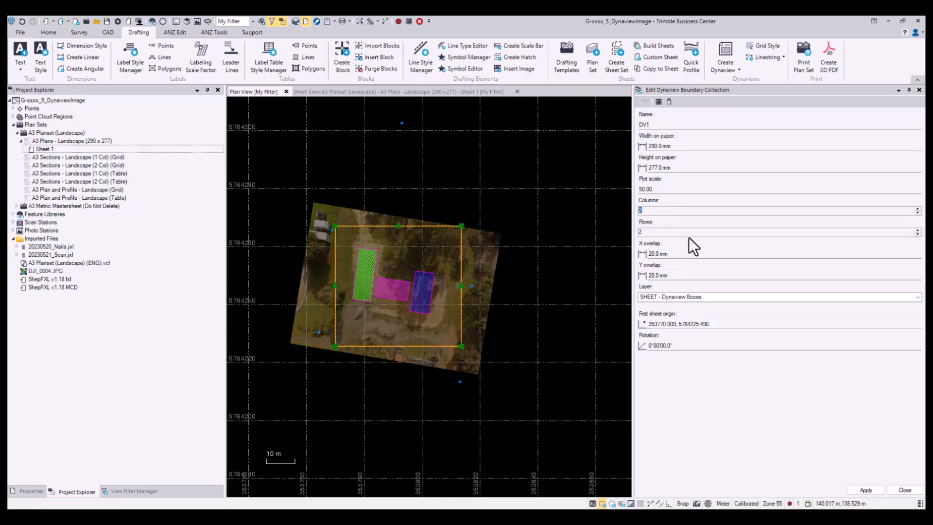
type("3")
key("Tab")
left_click(714, 325)
scroll(340, 275, "up", 3)
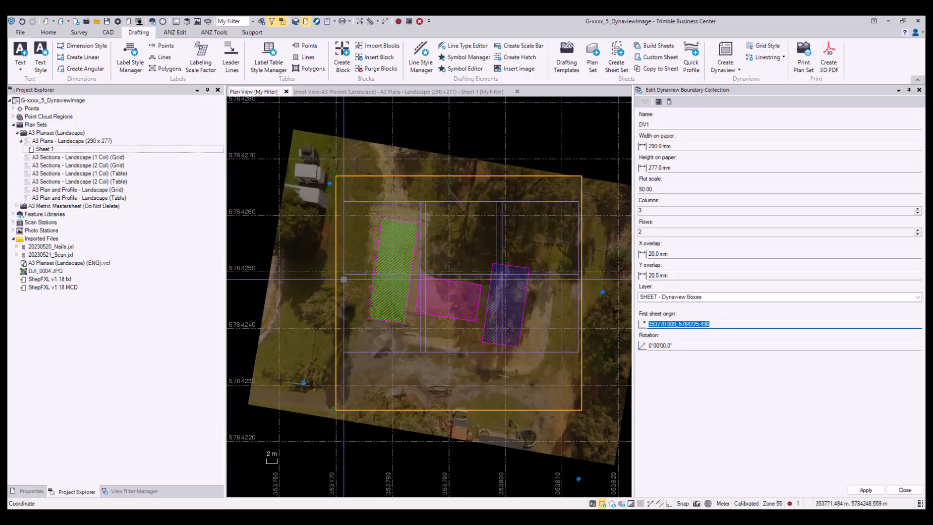
left_click(343, 282)
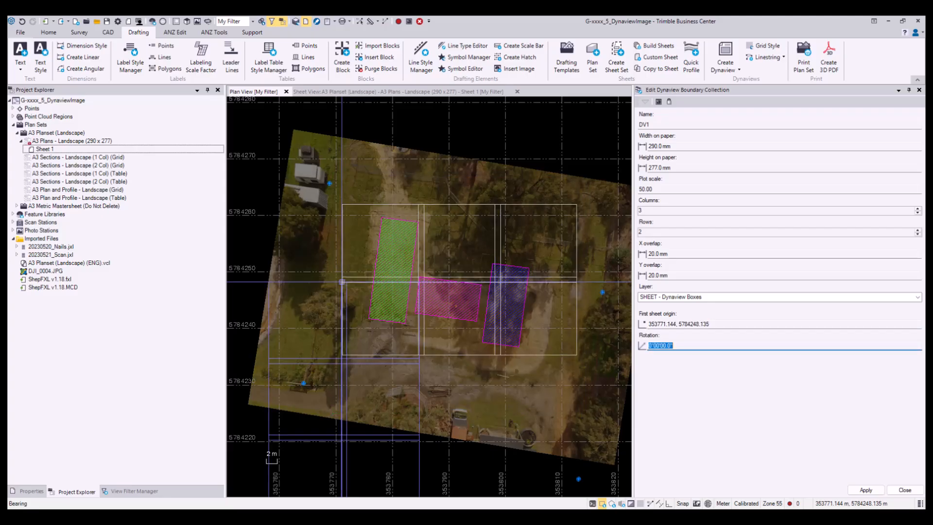
left_click(909, 490)
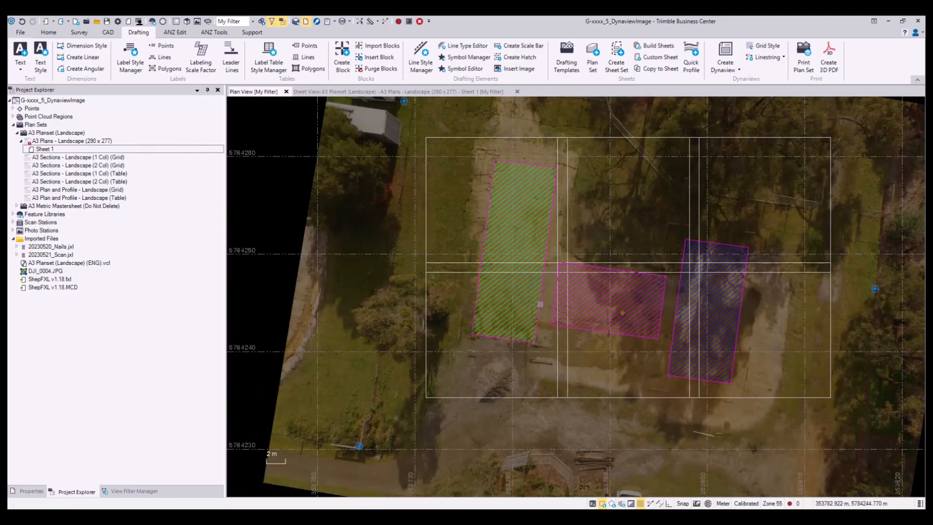
Rebuild the sheets of the A3 Plans - Landscape (290 x 277) set from the updated Dynaview grid and return to the sheet view.
scroll(719, 329, "down", 2)
middle_click_drag(881, 297, 780, 312)
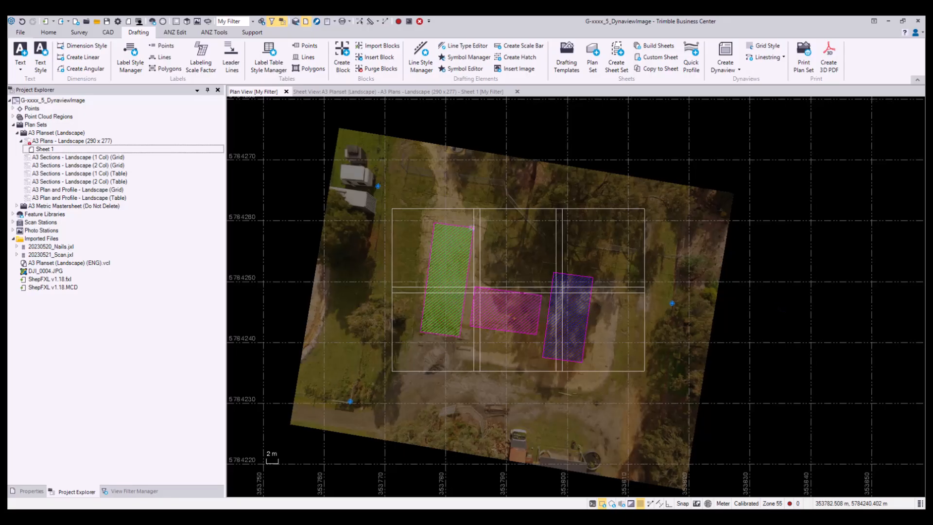
scroll(470, 229, "up", 2)
middle_click_drag(457, 255, 432, 226)
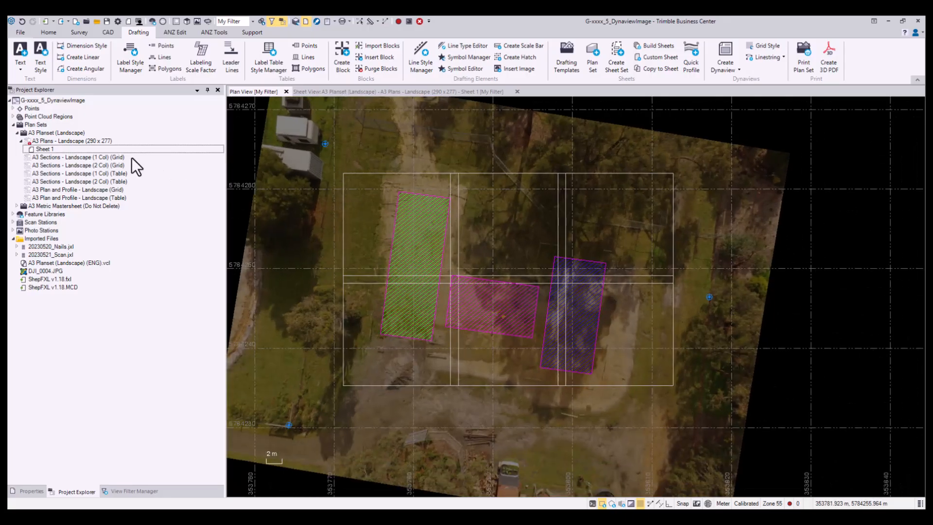
left_click(54, 140)
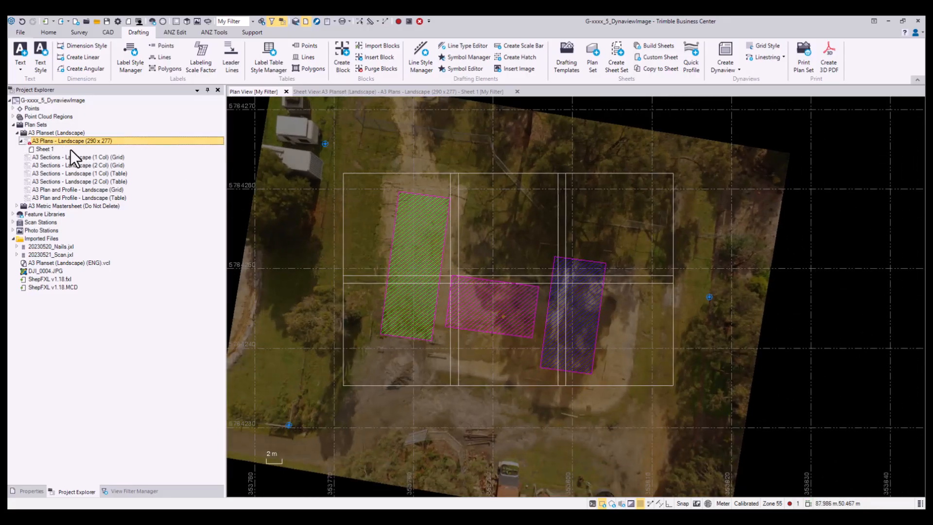
left_click(335, 90)
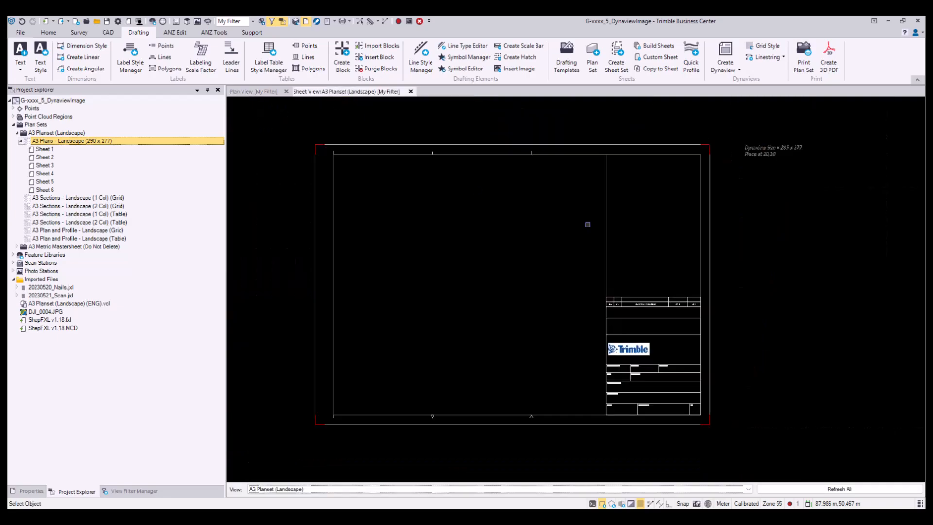
Display the rebuilt Sheet 1 and Sheet 2 in turn to check their imagery.
left_click(748, 494)
left_click(283, 366)
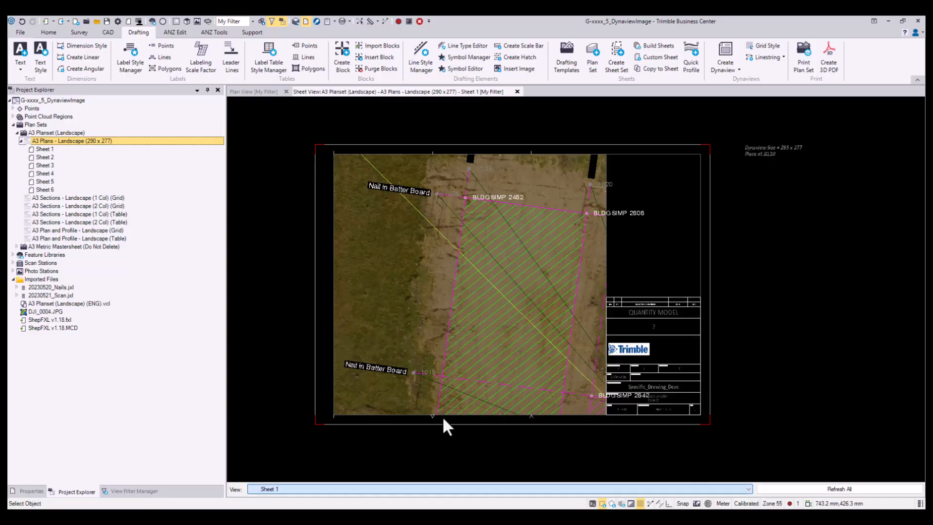
left_click(297, 373)
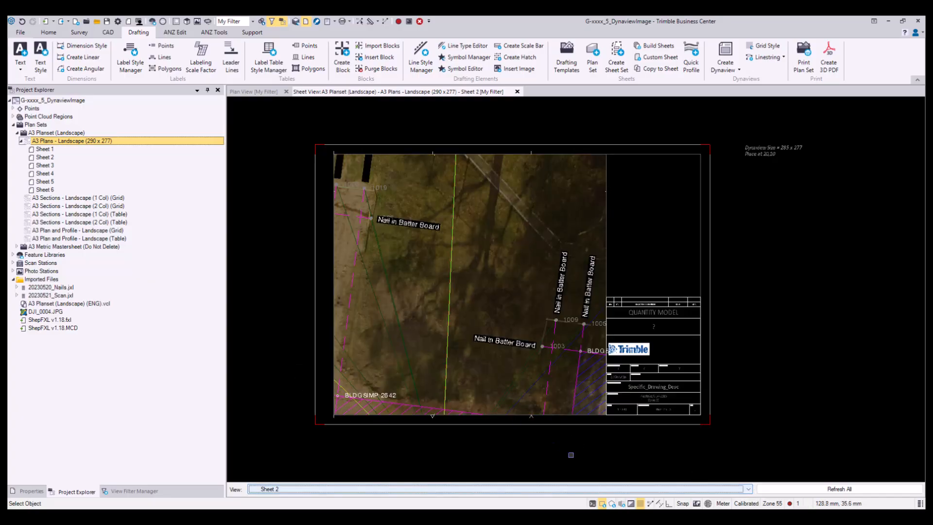
Display Sheet 3, Sheet 4, Sheet 5 and Sheet 6 in turn to check their imagery.
left_click(733, 489)
left_click(317, 373)
left_click(293, 381)
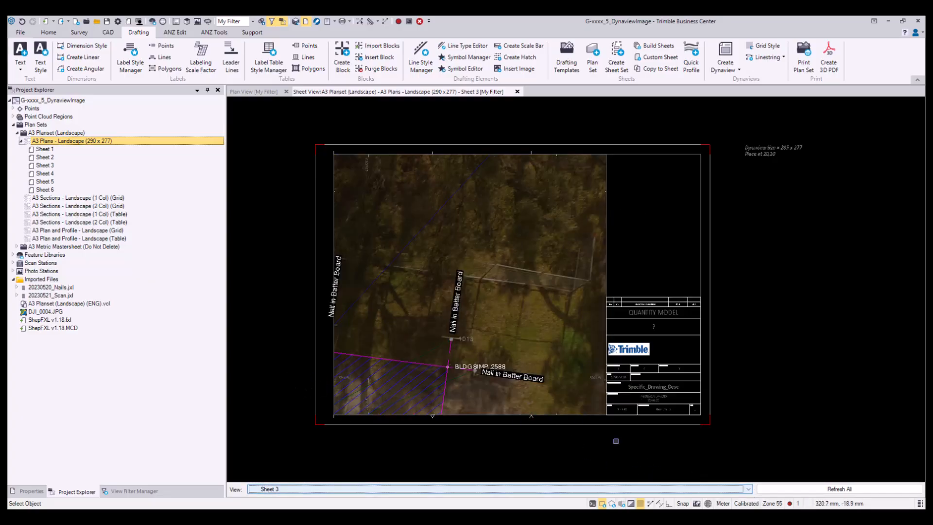
left_click(749, 491)
left_click(281, 389)
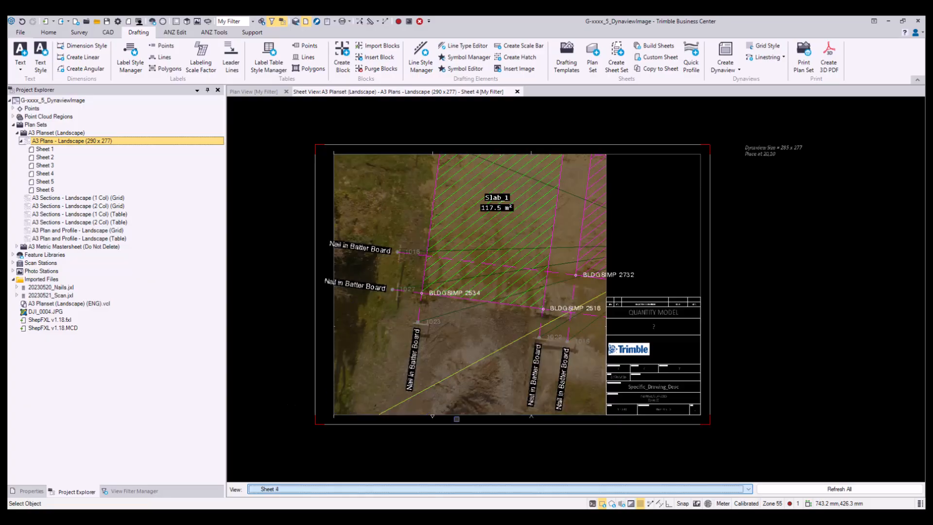
left_click(749, 490)
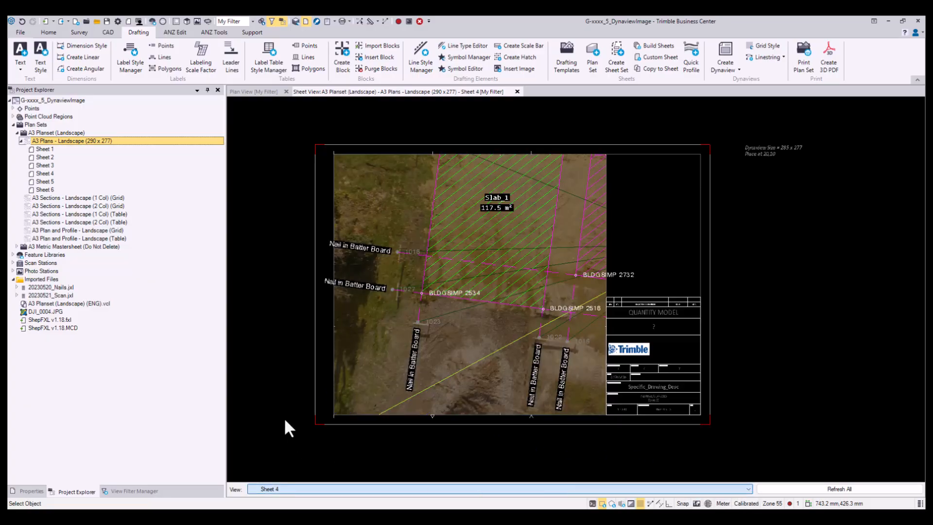
left_click(284, 389)
left_click(749, 490)
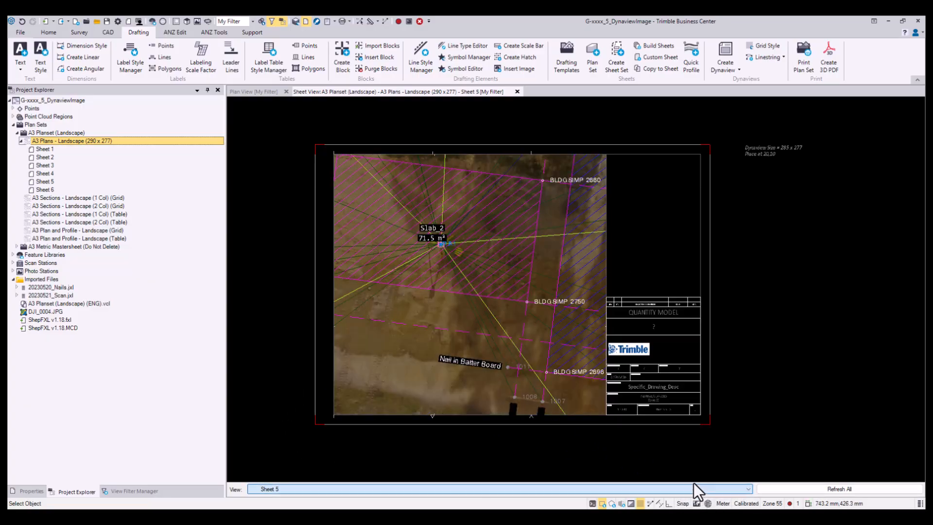
left_click(258, 399)
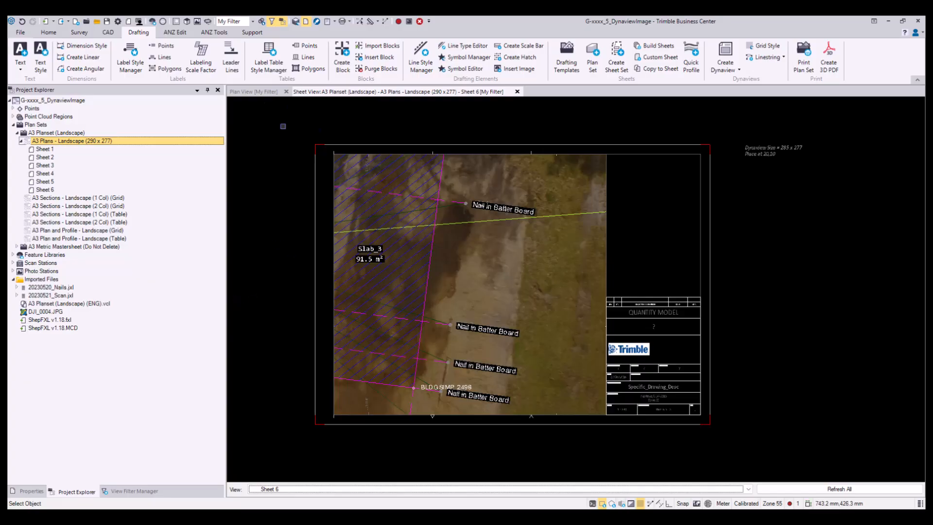
Return to the plan view, switch its view filter to Plot and hide the points' feature codes.
left_click(252, 92)
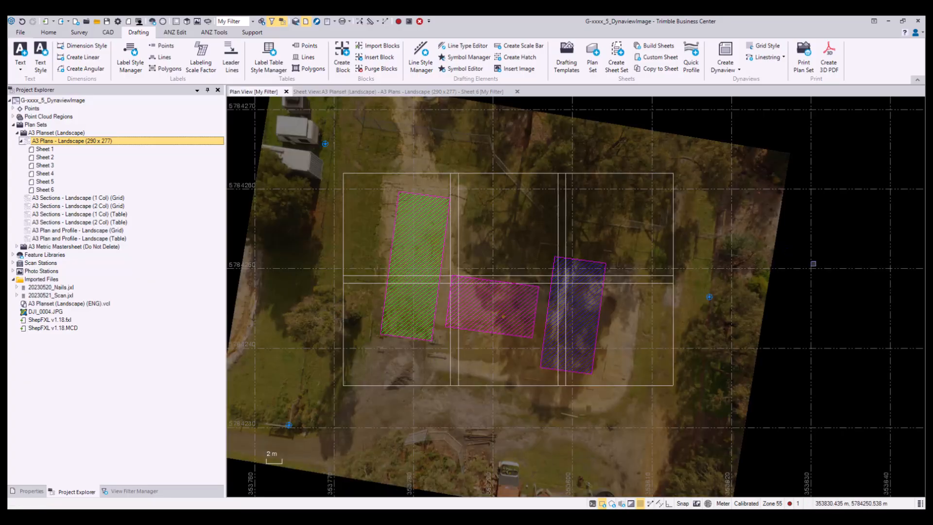
middle_click_drag(805, 261, 831, 276)
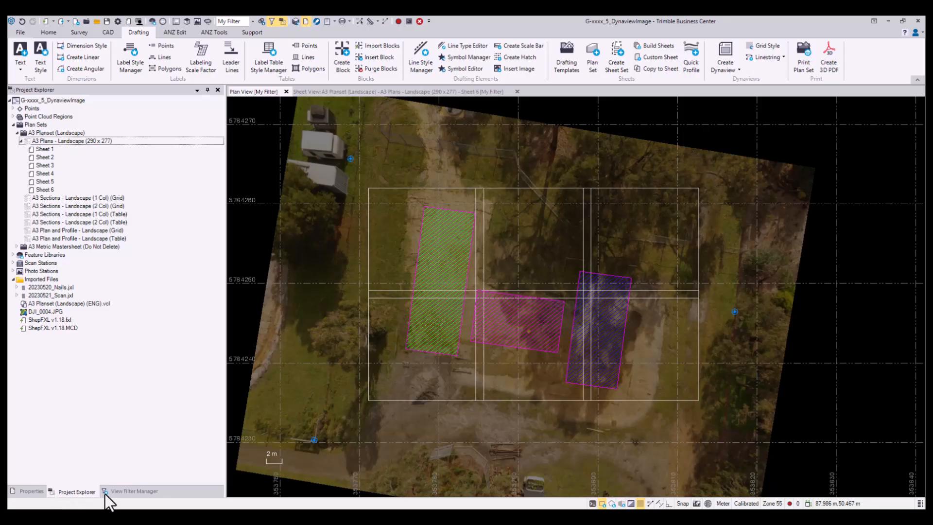
left_click(129, 492)
left_click(220, 119)
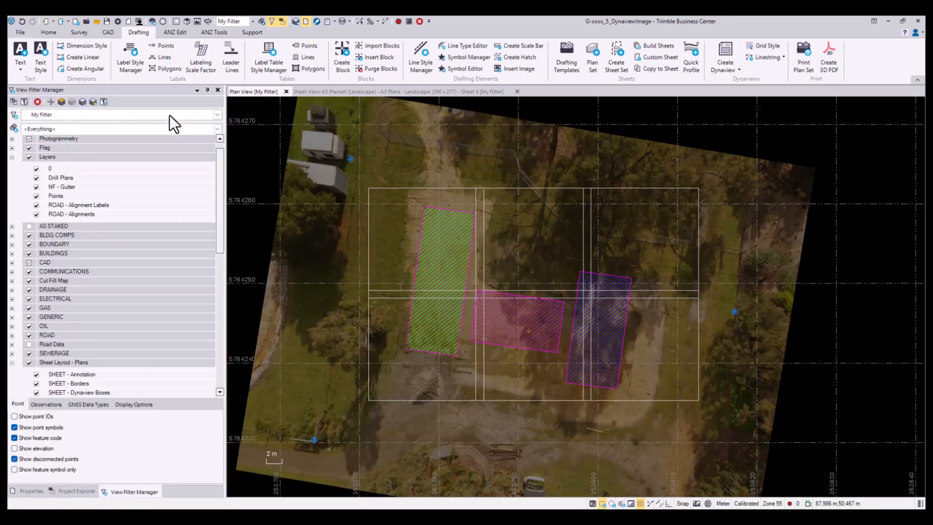
left_click(211, 114)
middle_click_drag(845, 301, 857, 319)
left_click(216, 115)
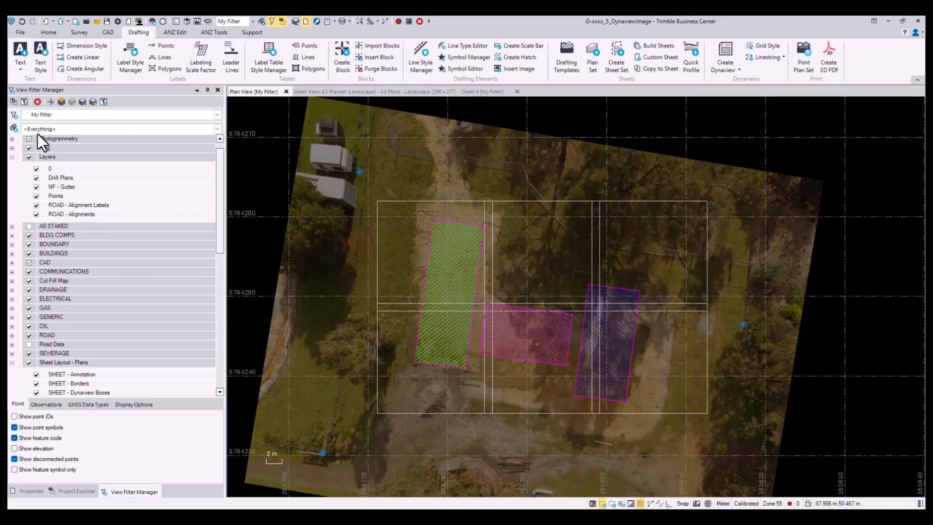
middle_click_drag(878, 300, 861, 282)
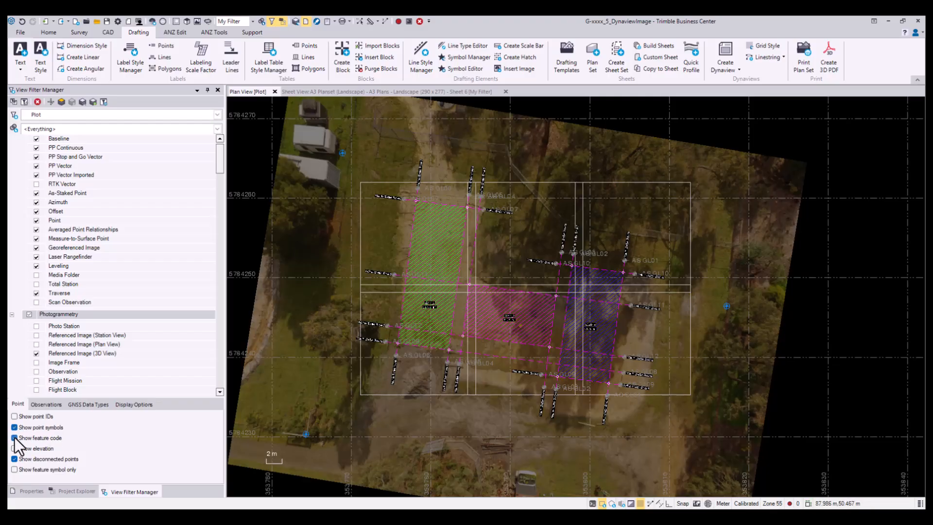
Set the view filter of the A3 Plans - Landscape (290 x 277) sheet set to Plot.
left_click(71, 491)
left_click(48, 141)
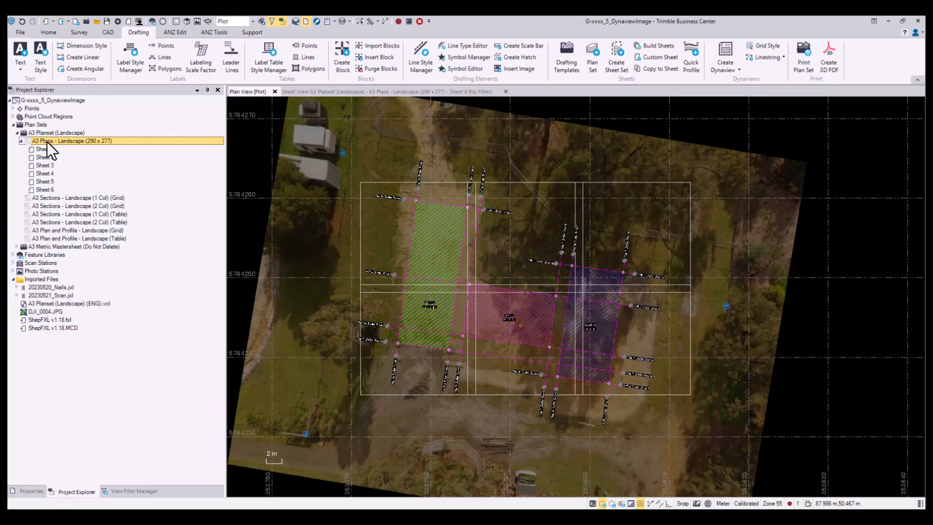
left_click(33, 491)
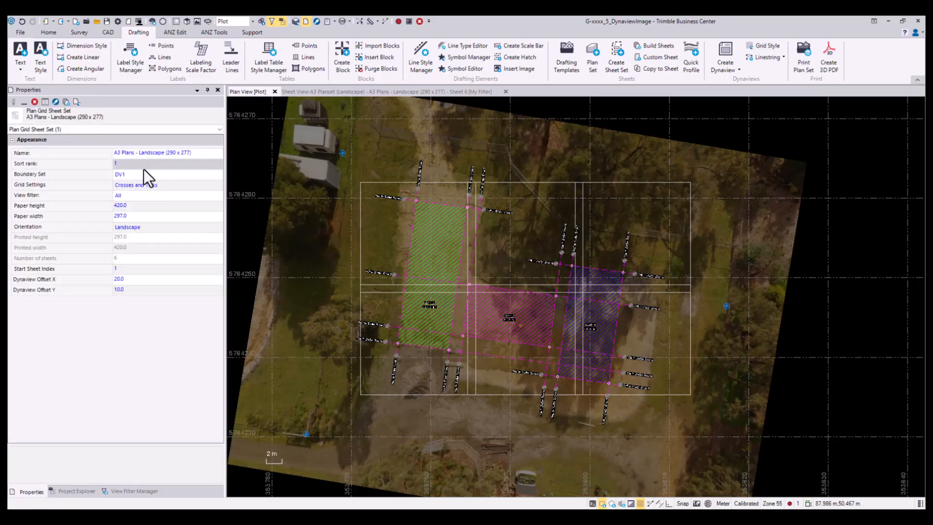
left_click(146, 197)
left_click(148, 222)
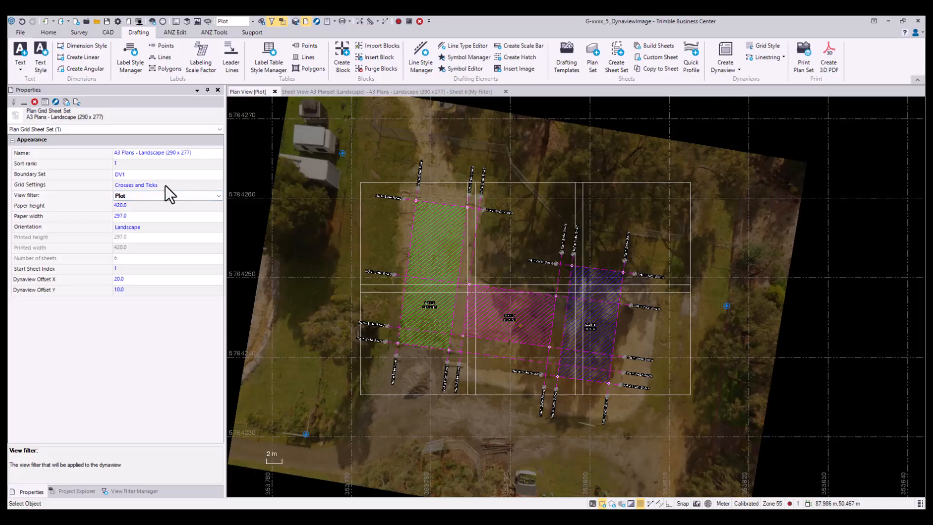
Rebuild the sheets of the A3 Plans - Landscape (290 x 277) set and display Sheet 1 in the sheet view.
left_click(77, 490)
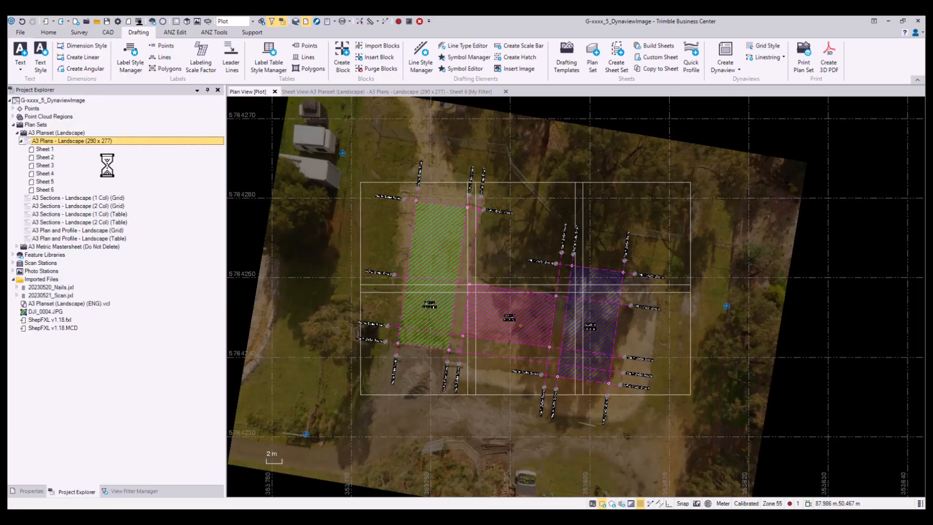
left_click(335, 91)
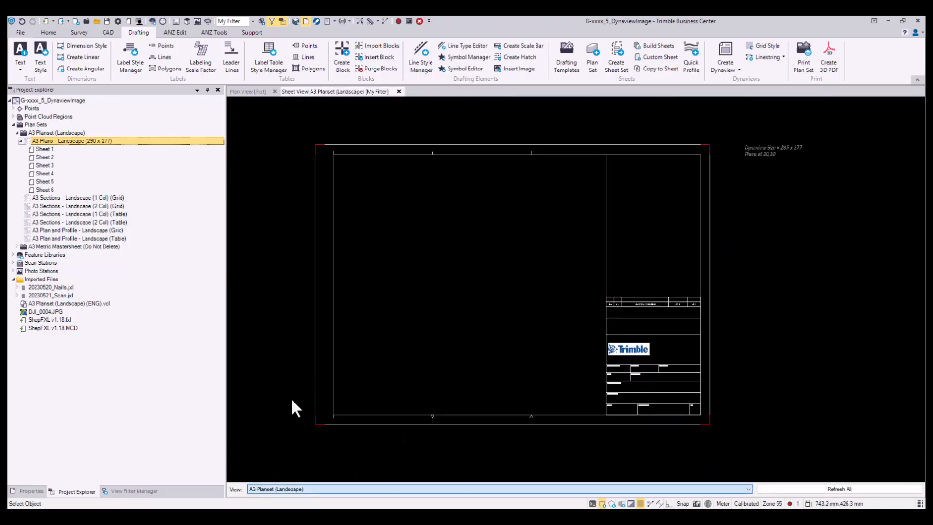
left_click(290, 371)
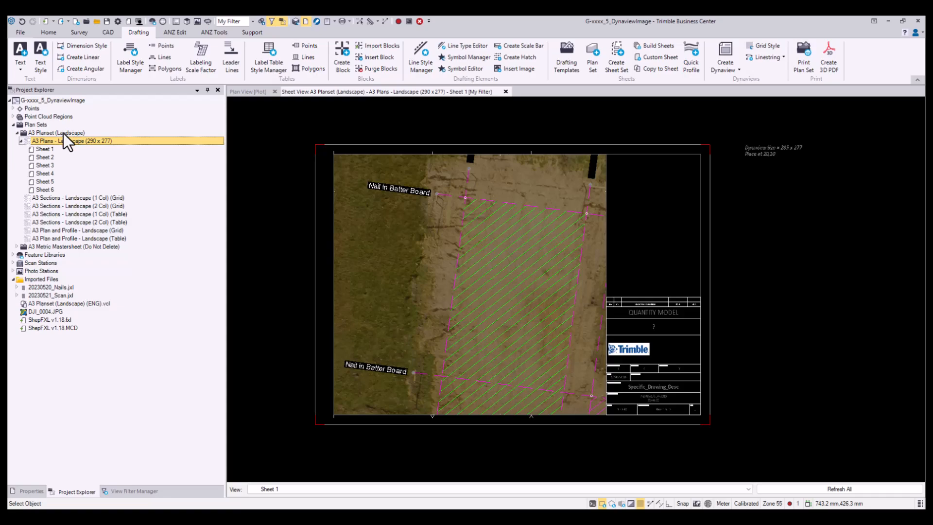
In the plan view, move the north-east Dynaview frame a short distance south-east from about 353804.98, 5784257.31.
left_click(248, 91)
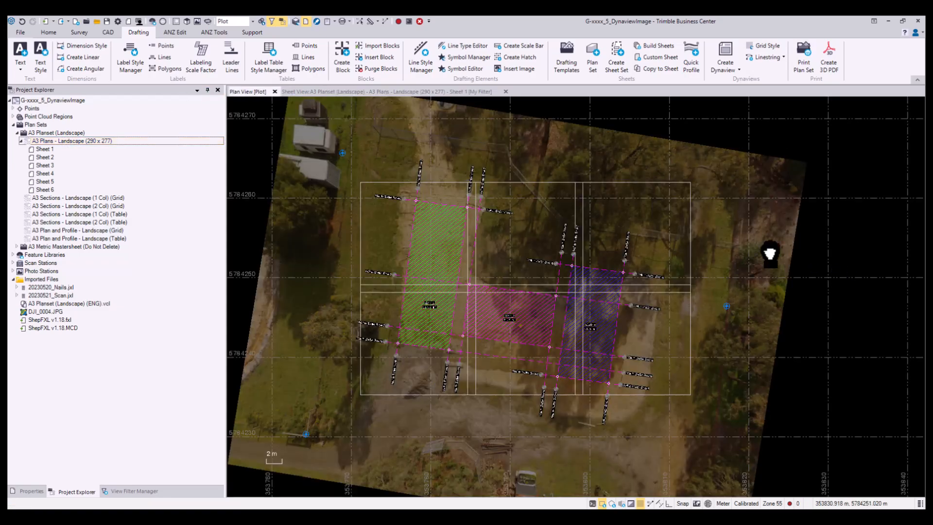
middle_click_drag(770, 253, 759, 252)
left_click(607, 182)
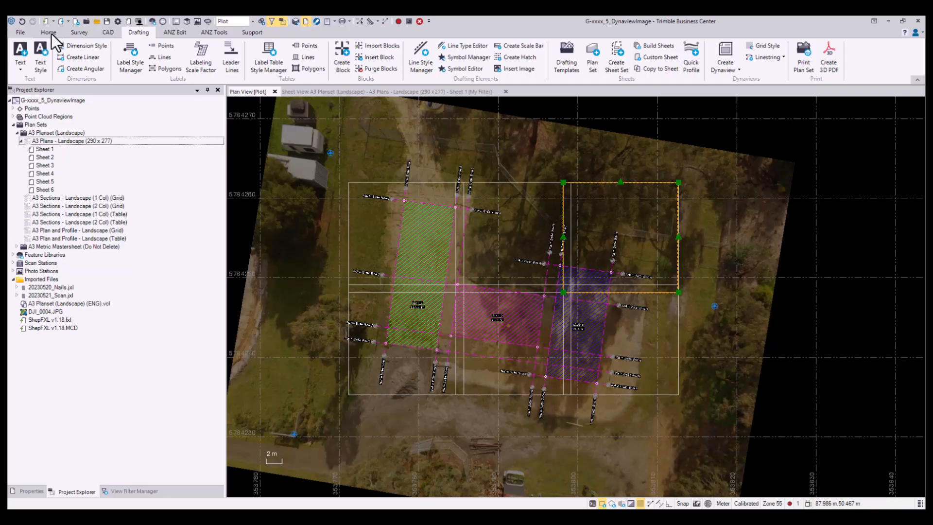
left_click(107, 33)
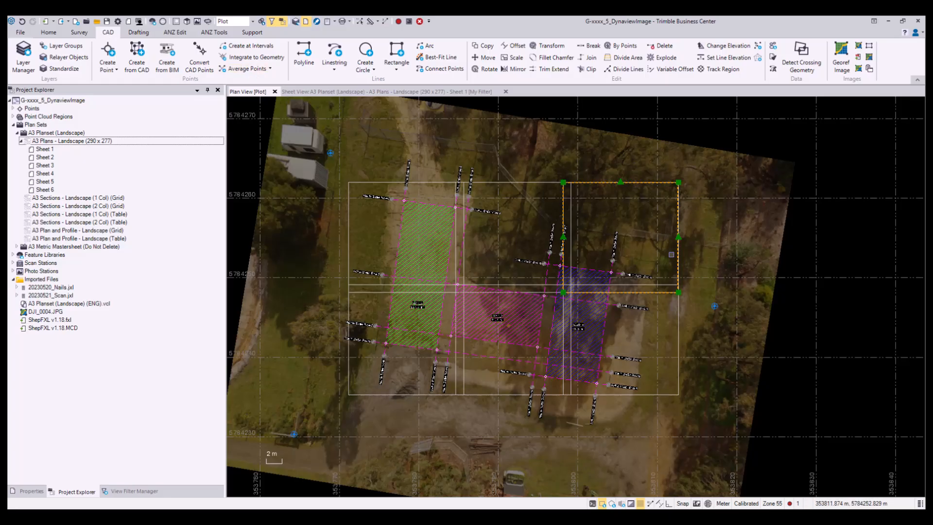
middle_click_drag(617, 219, 641, 235)
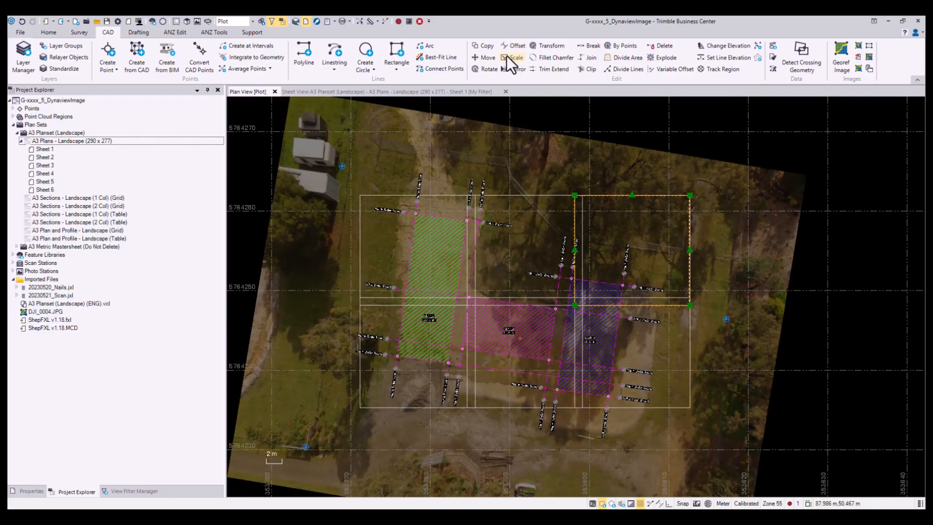
left_click(488, 58)
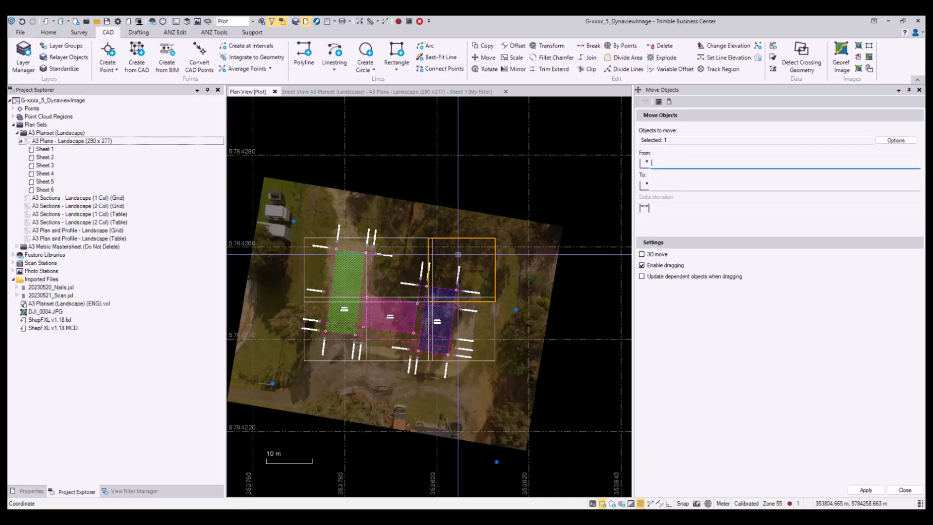
left_click(456, 255)
scroll(466, 261, "up", 2)
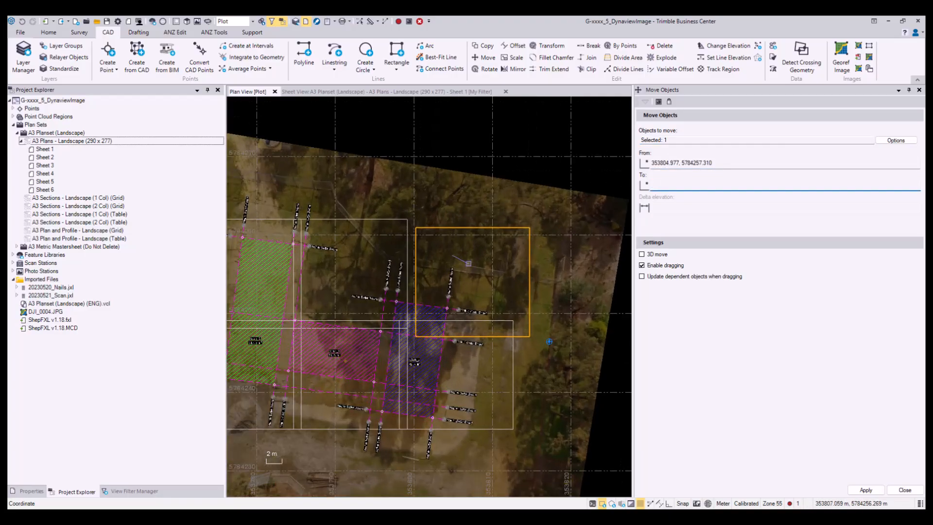
left_click(468, 269)
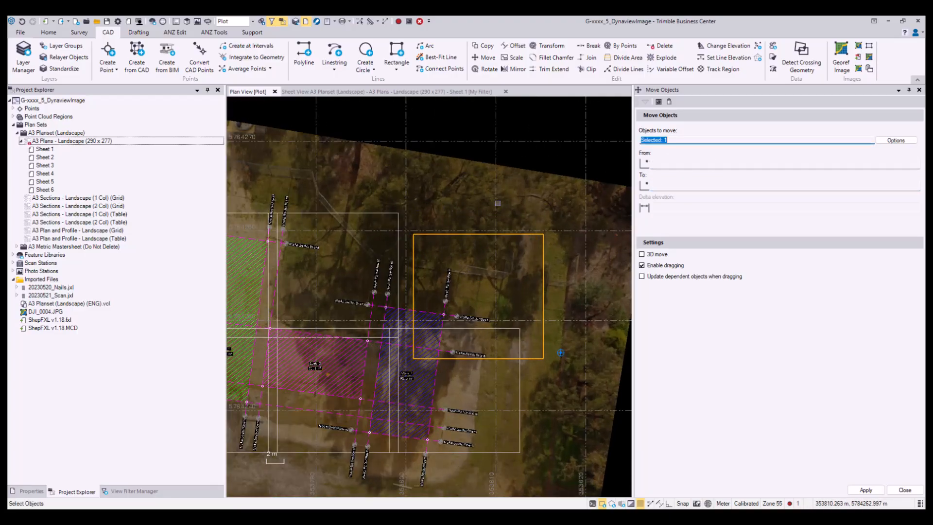
Move the middle Dynaview frame of the northern row about 3 m west and 5.5 m north.
scroll(497, 203, "down", 2)
middle_click_drag(491, 201, 565, 212)
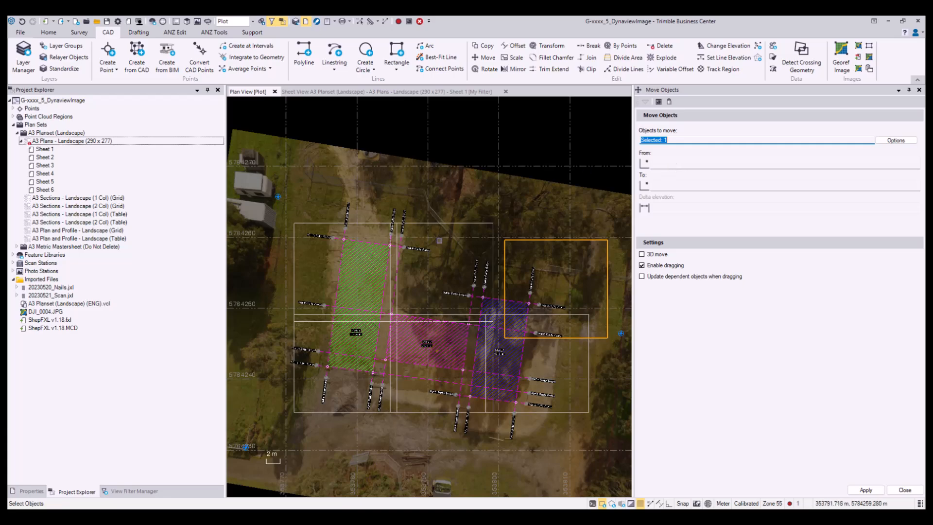
left_click(667, 165)
left_click(455, 265)
left_click(435, 225)
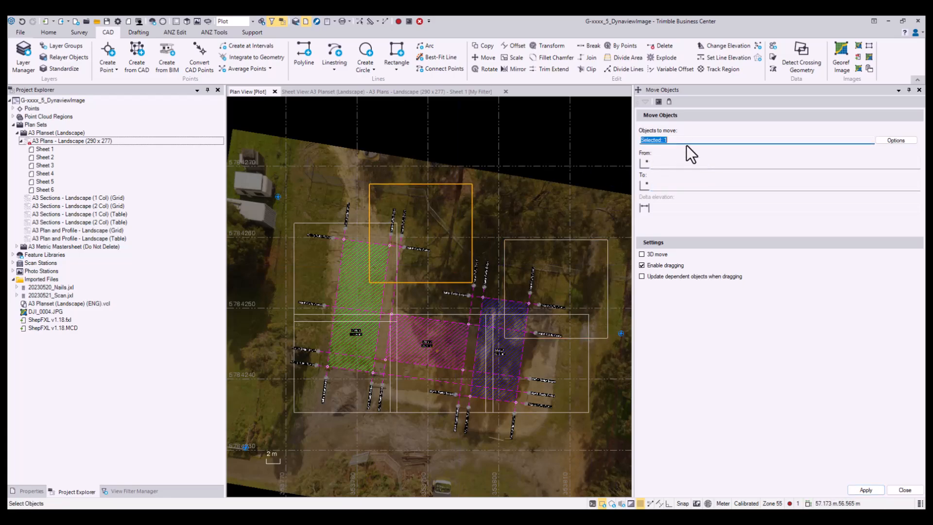
Move the north-west Dynaview frame about 5 m north from 353775.972, 5784255.901 and close the Move Objects command.
key("Escape")
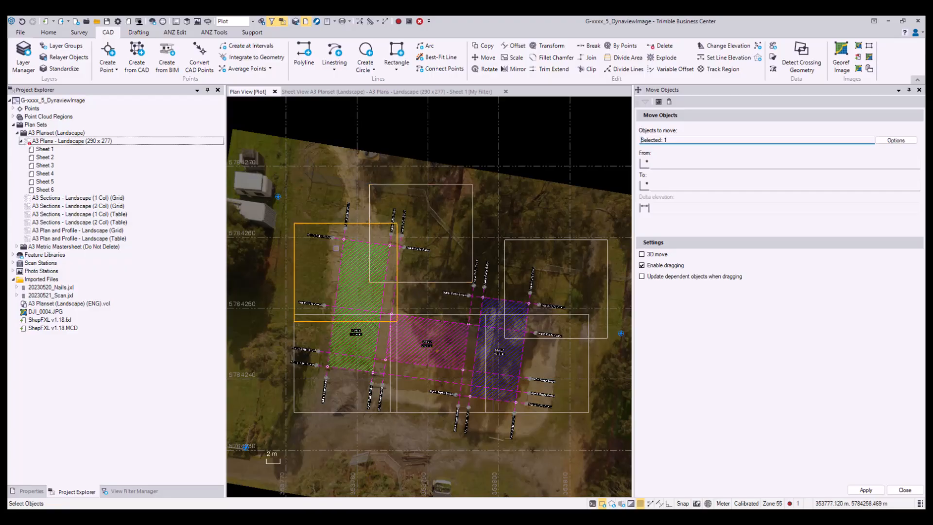
left_click(680, 141)
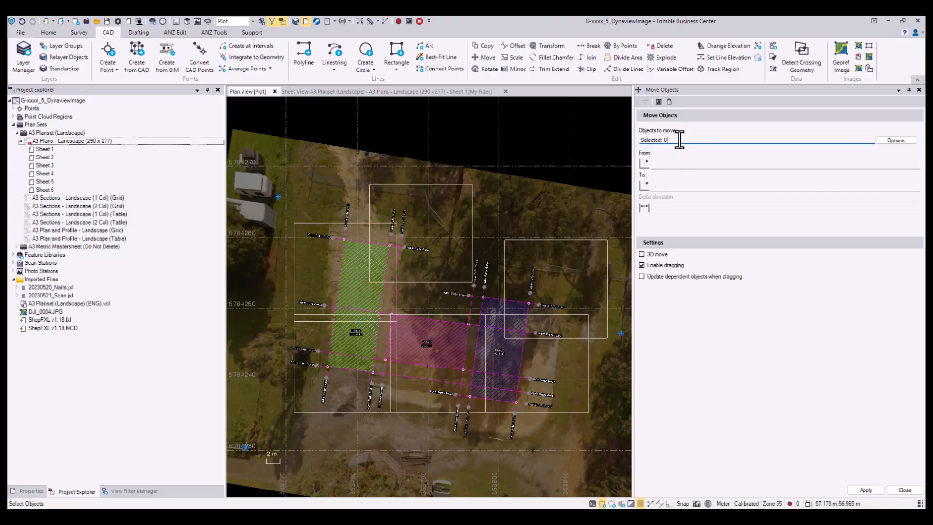
left_click(312, 223)
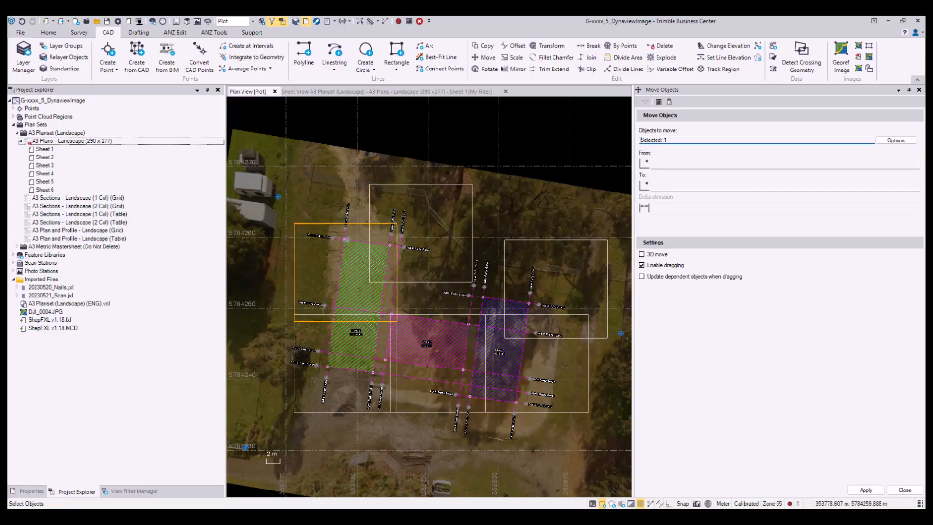
left_click(669, 165)
left_click_drag(328, 265, 322, 230)
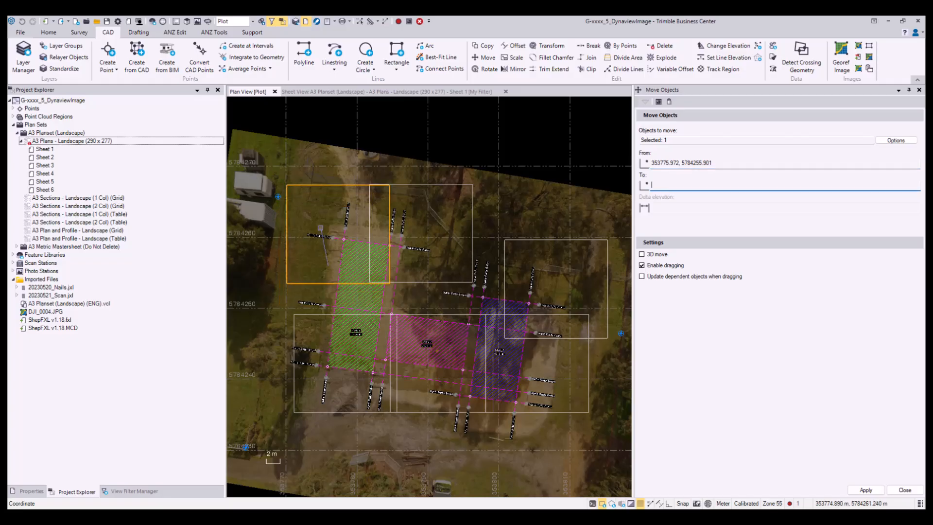
scroll(425, 215, "down", 2)
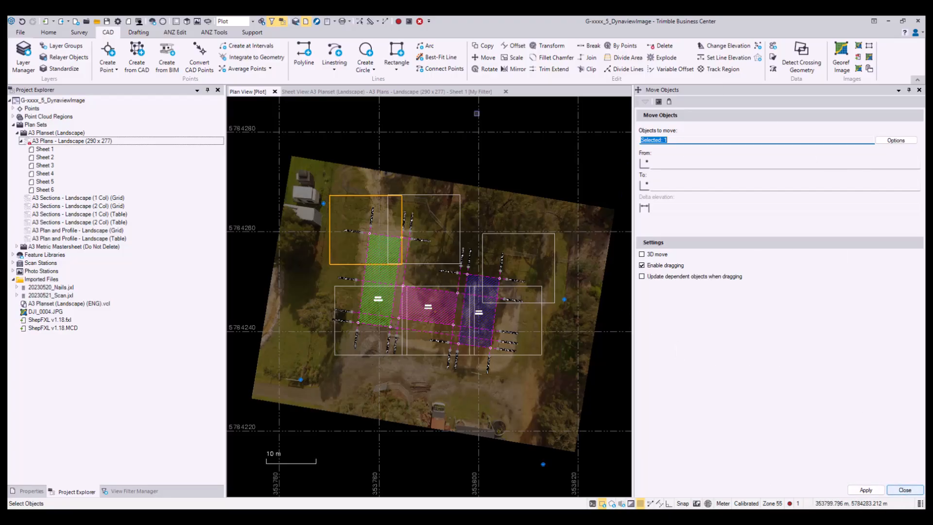
left_click(914, 490)
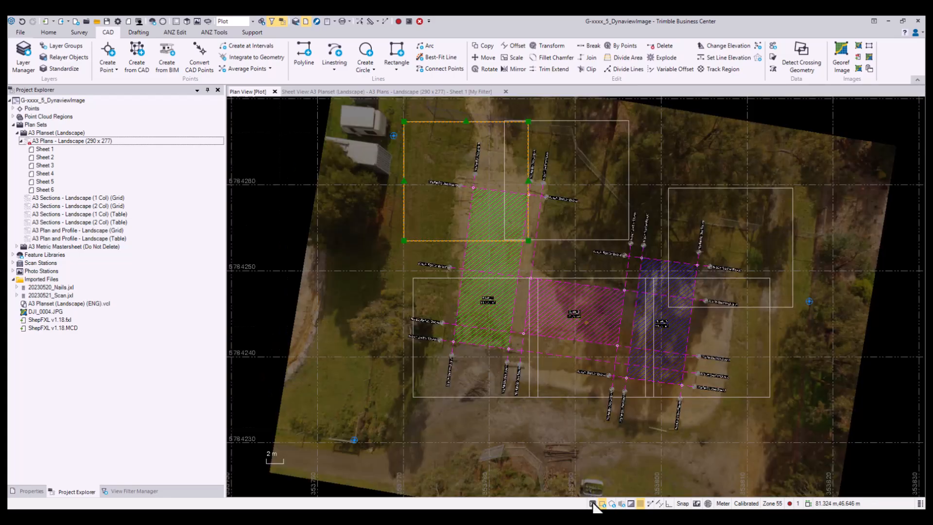
Show the CAD command line in a shorter pane and move the north-west Dynaview frame about 5 m south from 353773.055, 5784255.790.
left_click(592, 503)
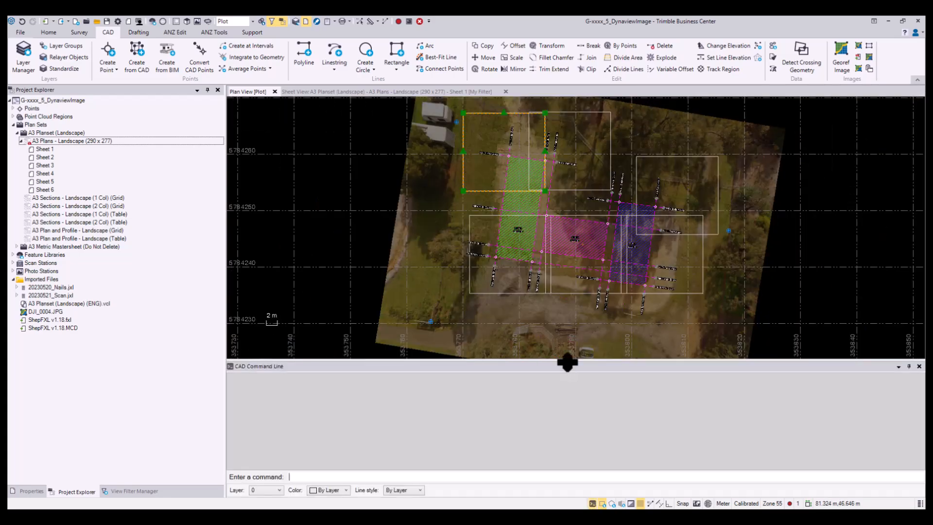
left_click_drag(568, 362, 566, 414)
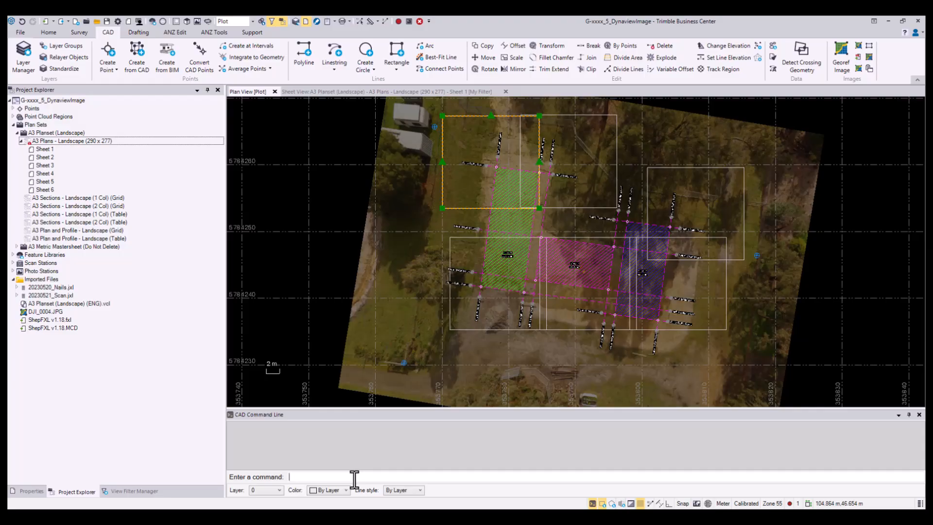
key("Return")
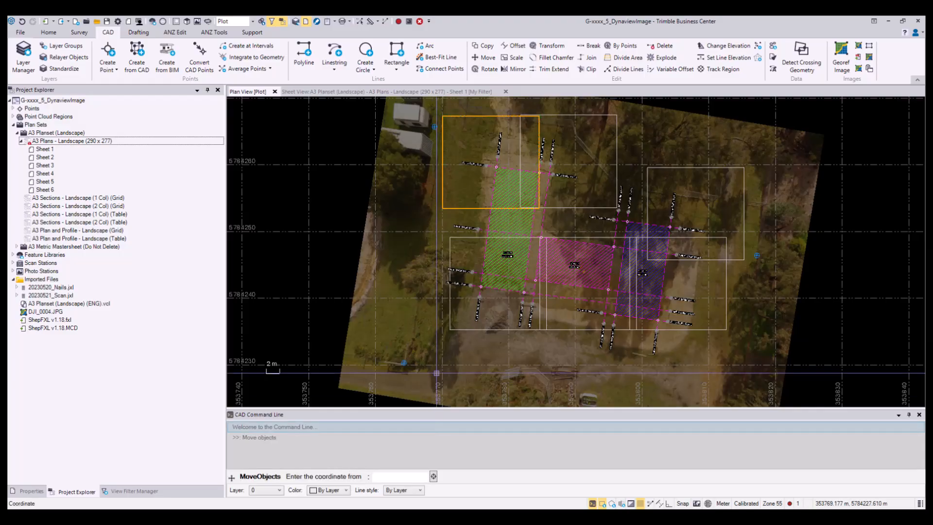
left_click(462, 192)
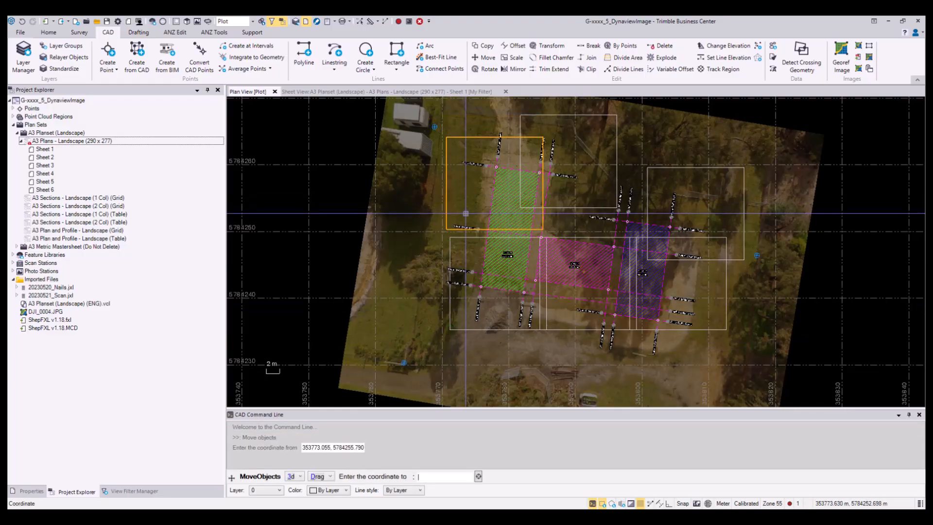
left_click(466, 225)
Move the south-west Dynaview frame about 3.6 m west and 0.4 m south from 353771.188, 5784245.654.
left_click(449, 260)
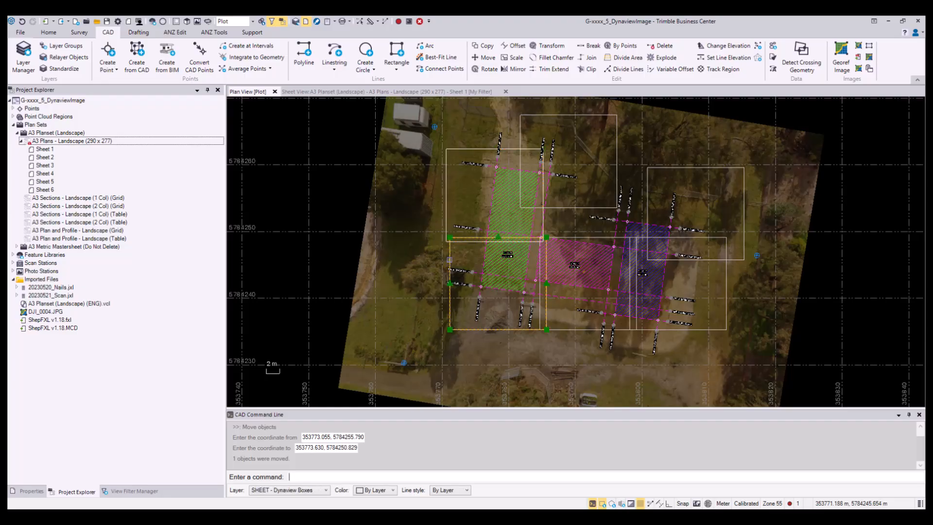
key("Return")
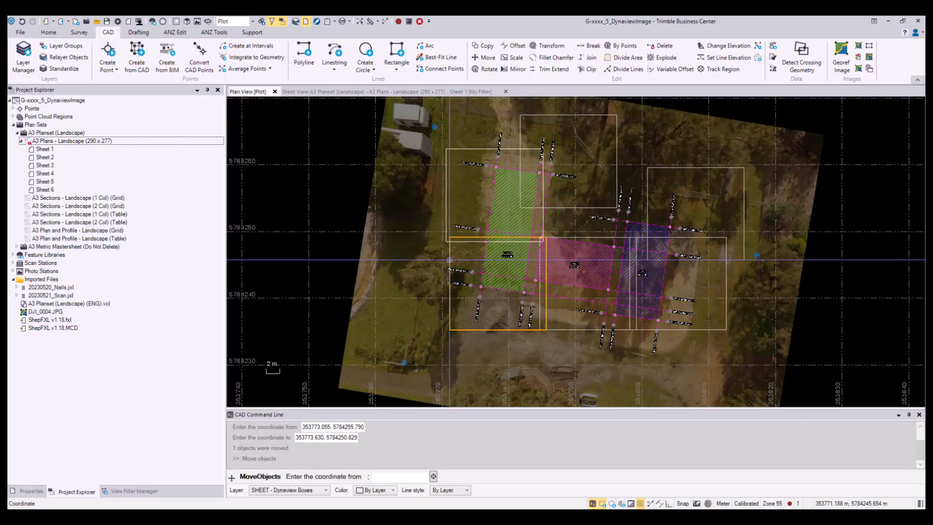
left_click(449, 260)
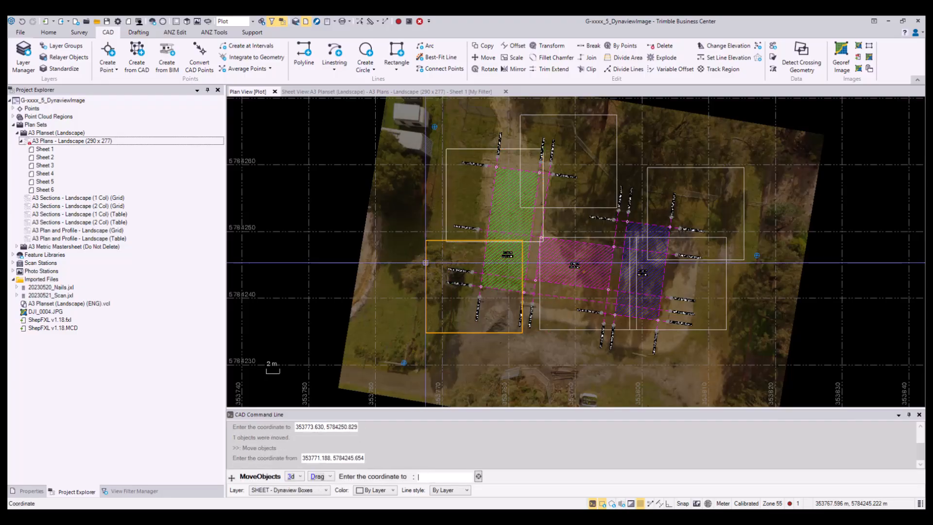
left_click(426, 263)
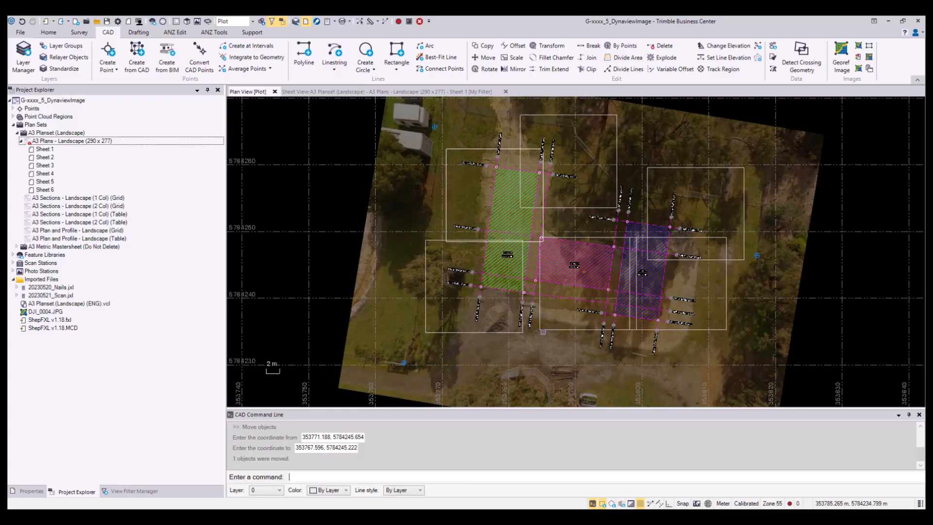
Move the middle Dynaview frame of the southern row about 2.8 m east and 2.9 m south from 353786.199, 5784235.086.
left_click(545, 331)
key("Return")
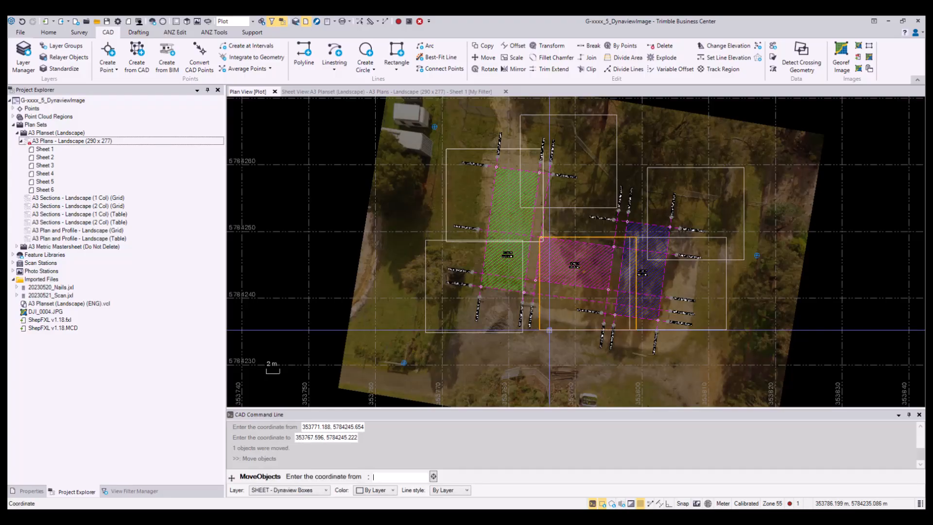
left_click(549, 331)
left_click(569, 350)
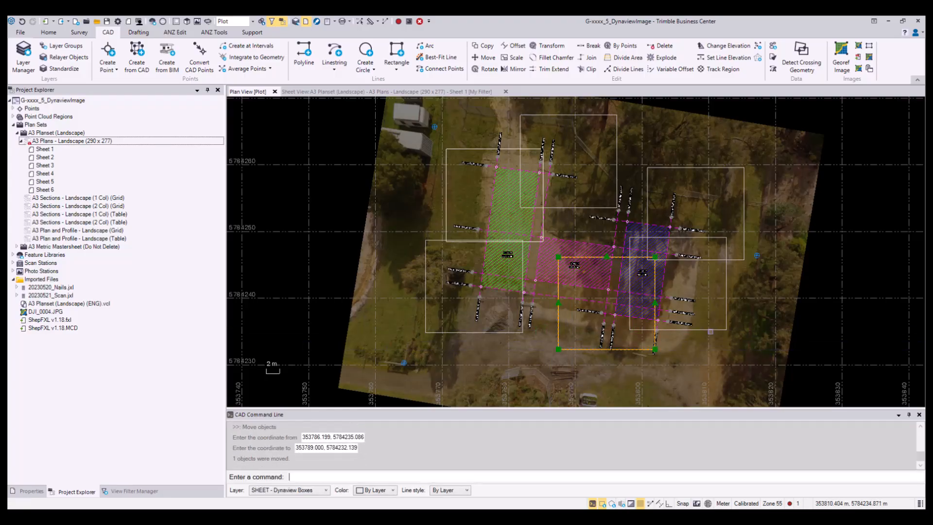
Move the south-east Dynaview frame about 4.5 m east and 2.6 m south from 353810.907, 5784233.217 and clear the selection.
left_click(716, 329)
key("Return")
left_click(711, 339)
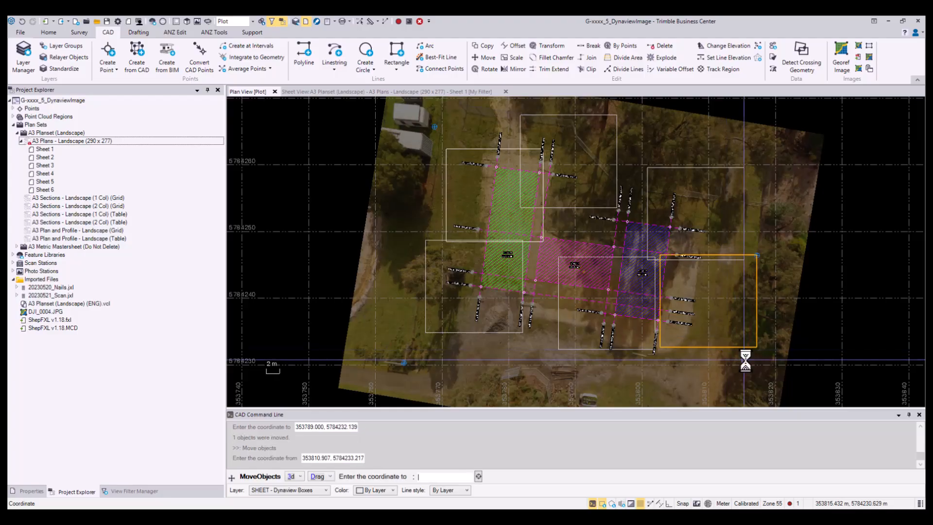
left_click(742, 356)
scroll(789, 315, "down", 1)
middle_click_drag(789, 315, 679, 310)
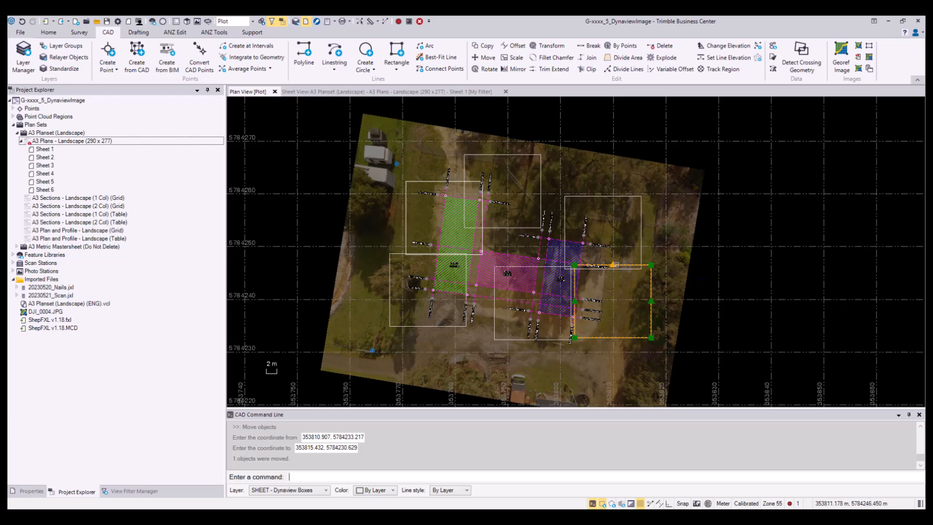
middle_click_drag(770, 261, 751, 282)
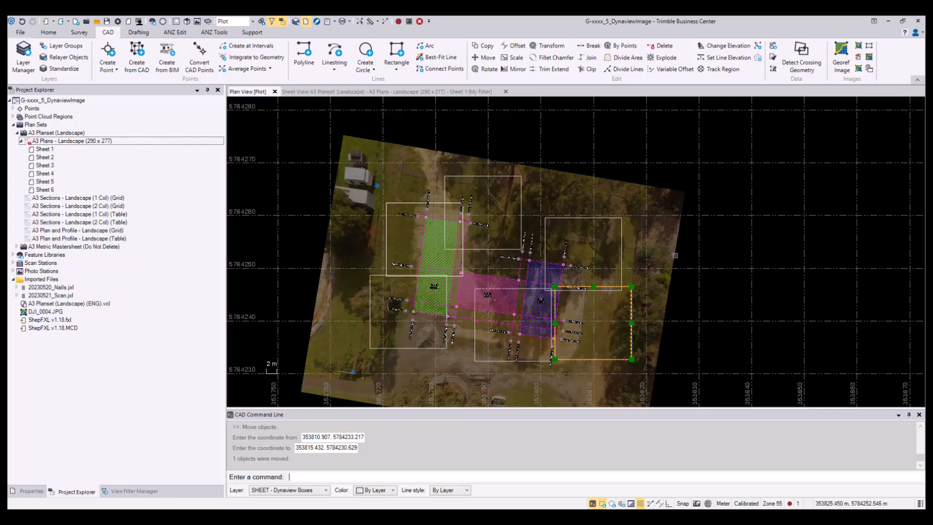
key("Escape")
scroll(748, 278, "down", 1)
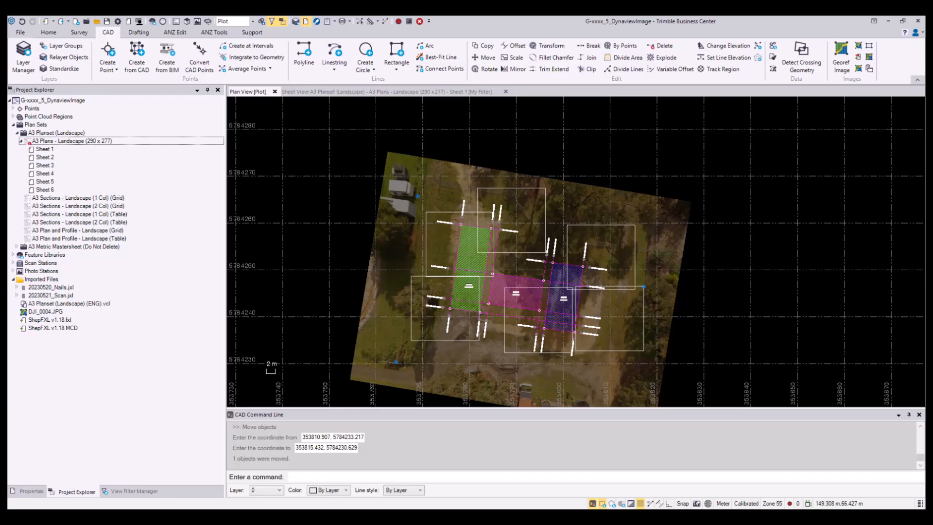
scroll(486, 263, "down", 2)
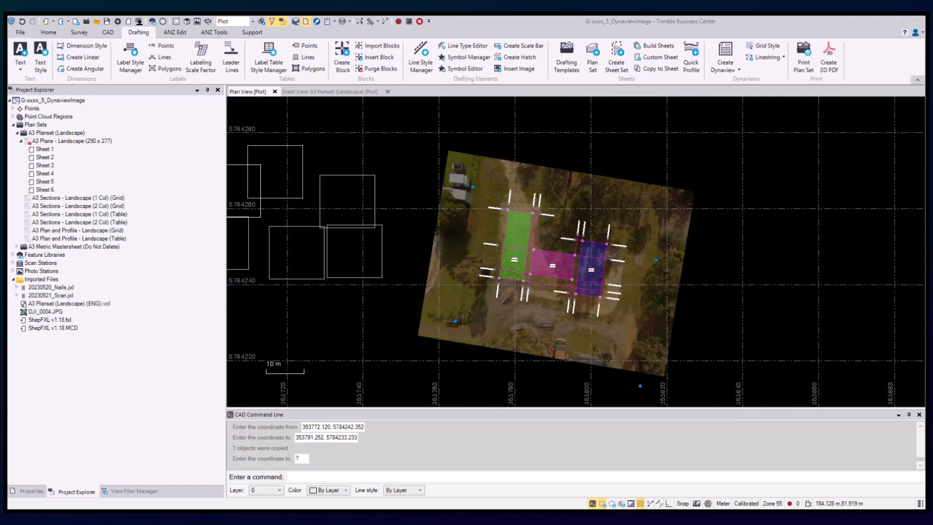
scroll(675, 155, "down", 1)
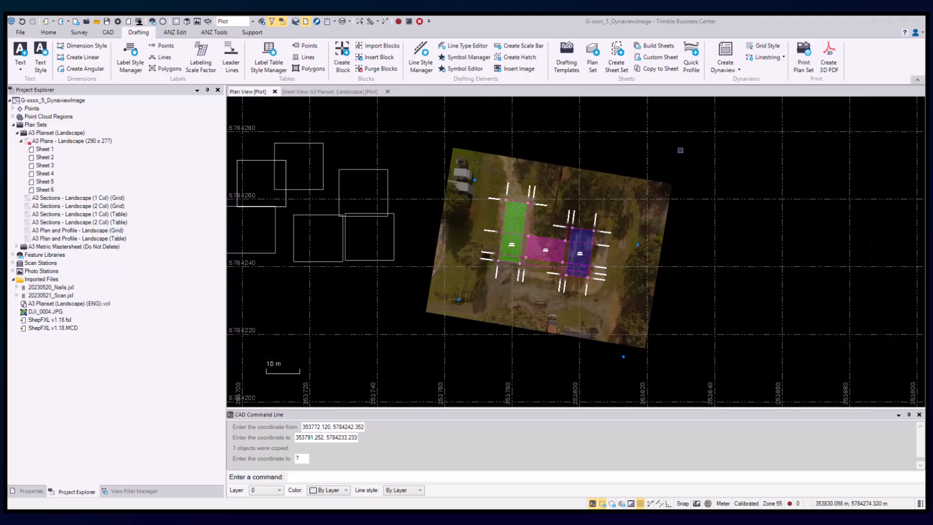
middle_click_drag(464, 140, 520, 159)
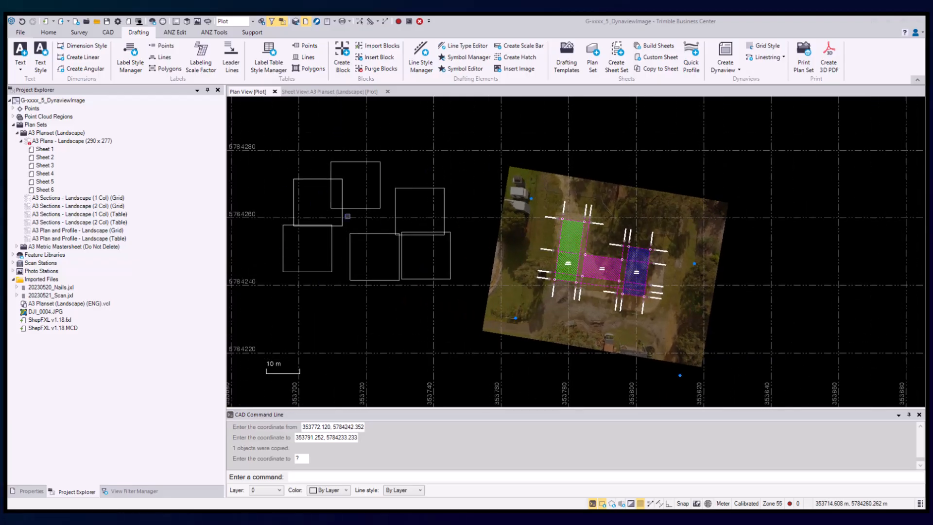
Collapse the A3 Plans sheets and create an A3 landscape sheet set named Custom Sheet, with sheets 1 and 2, in A3 Planset (Landscape).
left_click(127, 138)
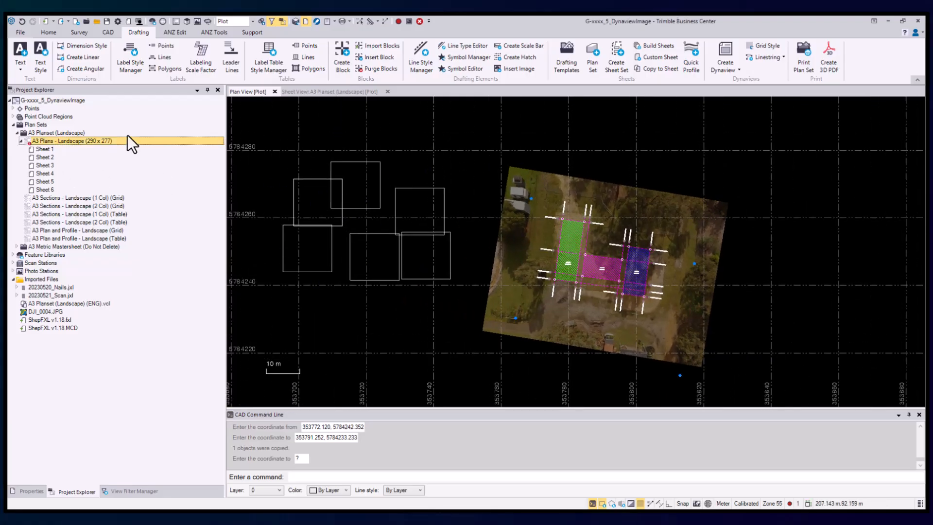
left_click(21, 141)
middle_click_drag(521, 145, 402, 143)
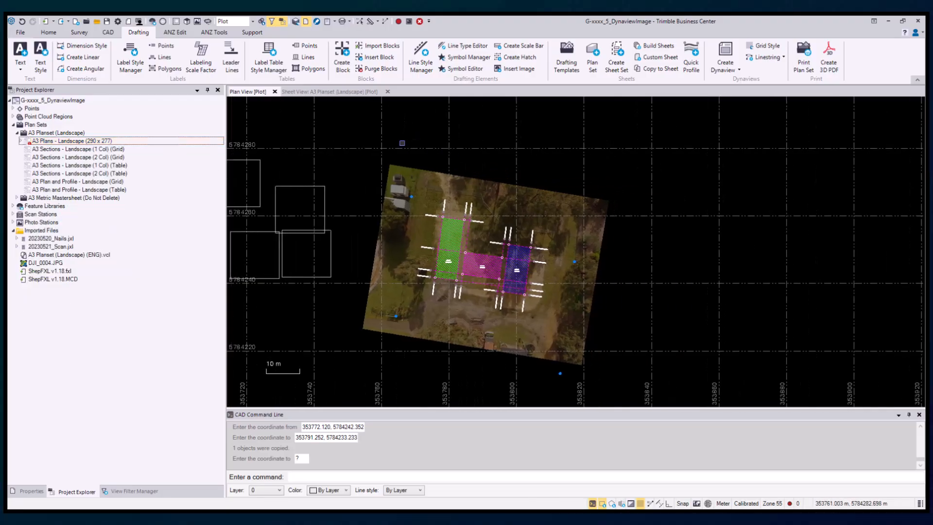
mouse_move(644, 138)
middle_mouse_down()
mouse_move(667, 143)
mouse_move(657, 129)
middle_mouse_up()
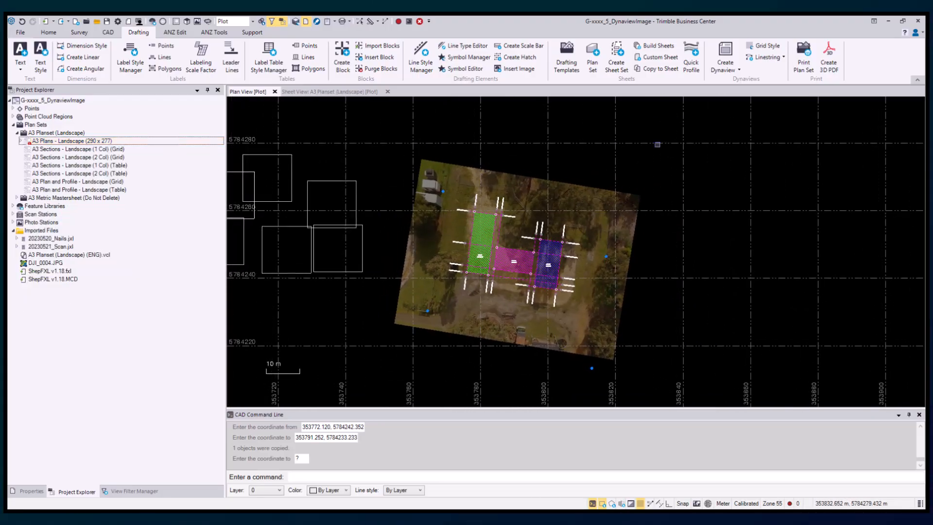
left_click(62, 133)
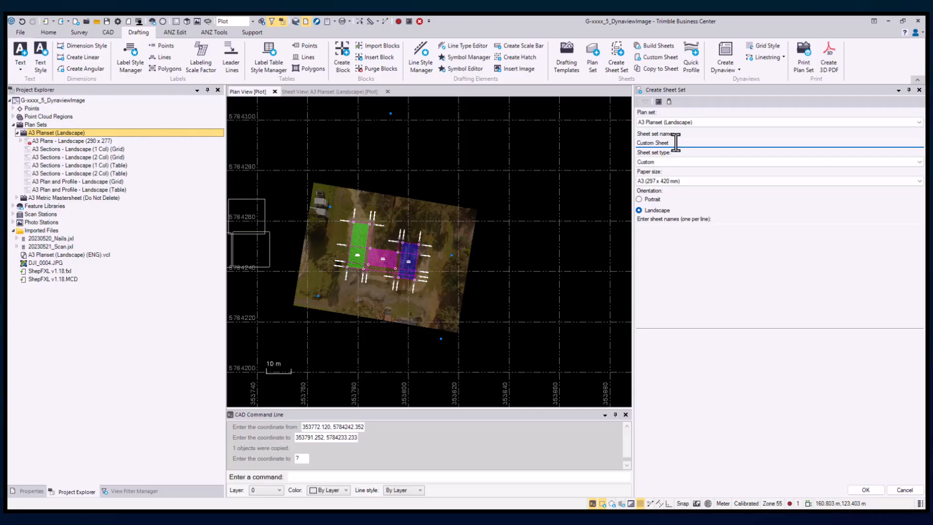
left_click(669, 235)
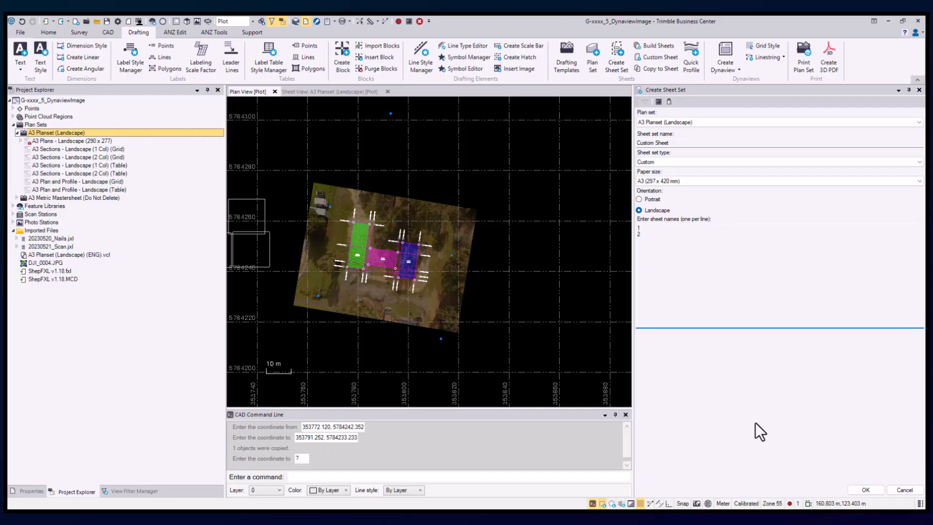
left_click(869, 490)
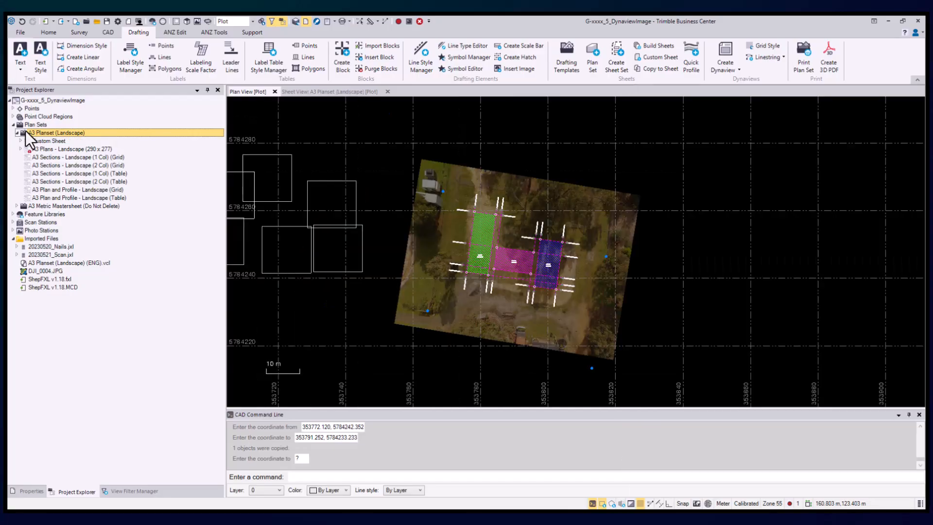
Expand the Custom Sheet set and add a new custom sheet named 3 after sheet 2.
left_click(20, 140)
left_click(42, 142)
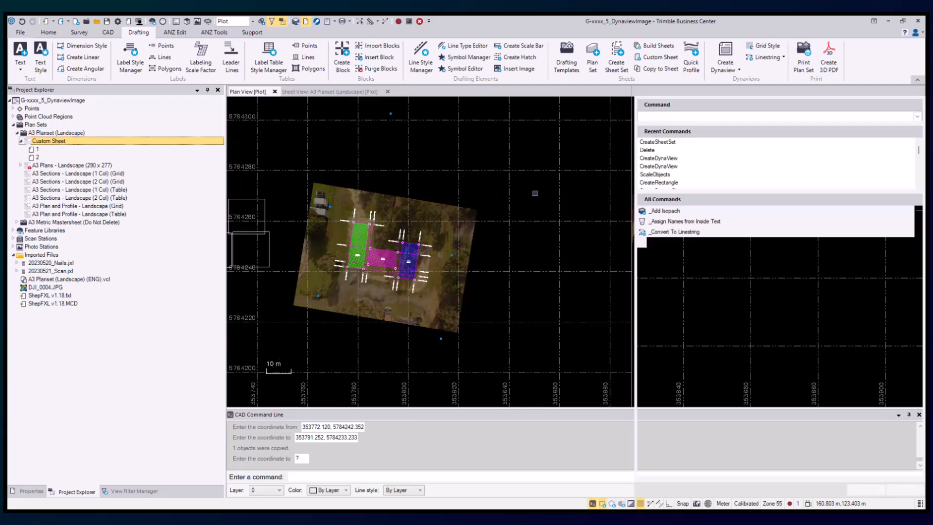
left_click(735, 147)
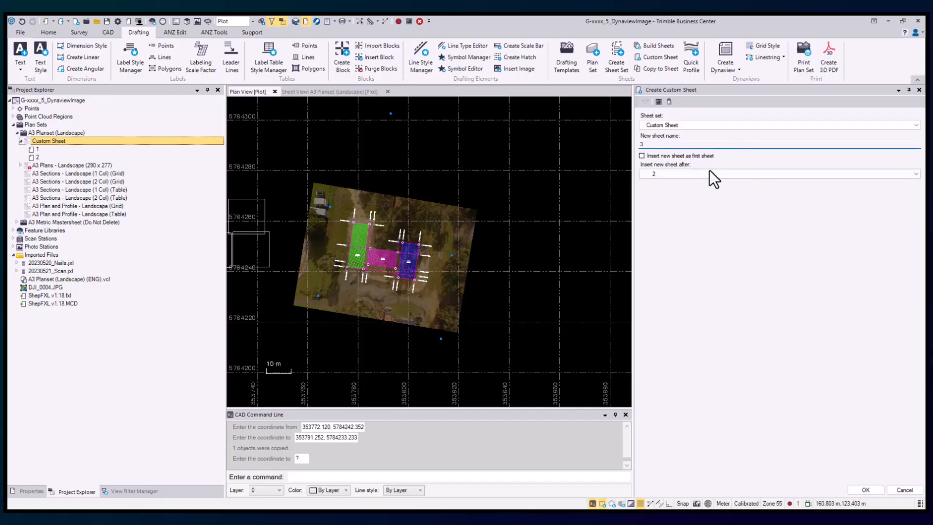
left_click(864, 491)
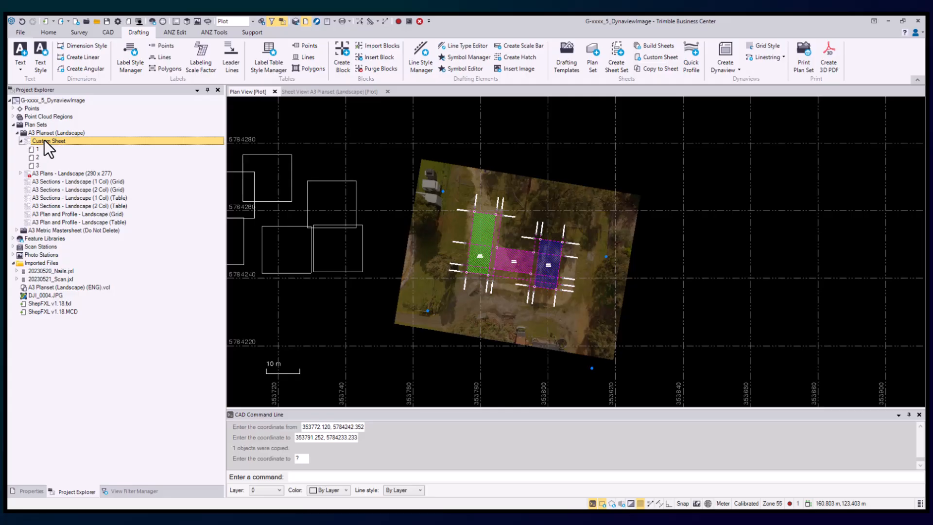
Examine the Custom Sheet set's template and its sheet 1 in the sheet view.
left_click(346, 91)
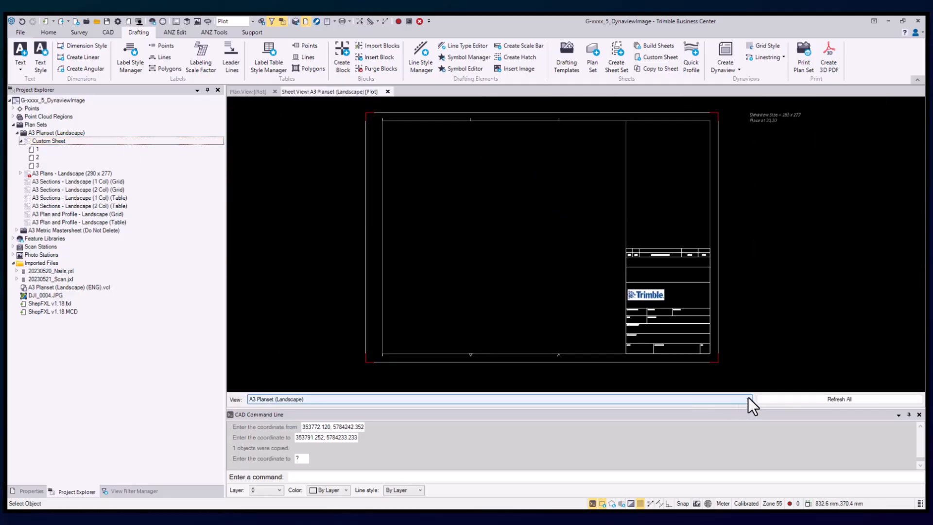
left_click(748, 398)
left_click(280, 276)
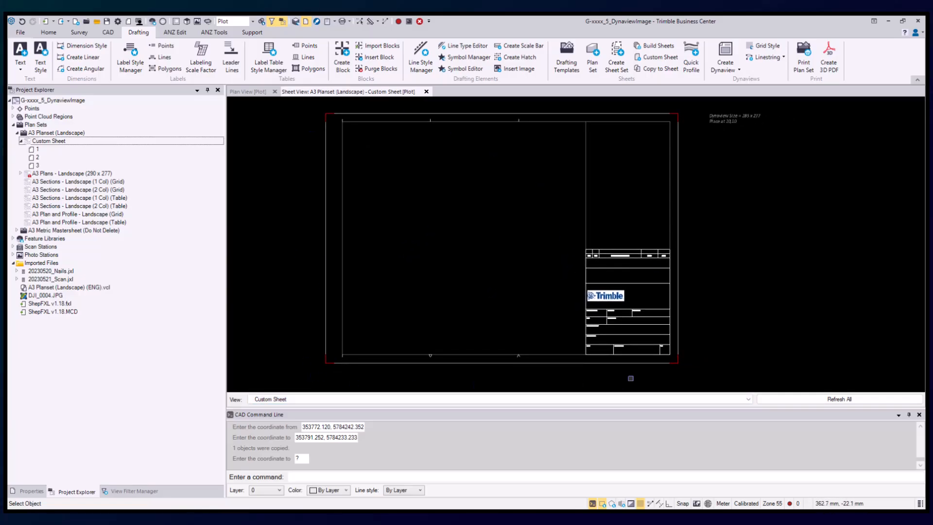
left_click(749, 402)
left_click(285, 250)
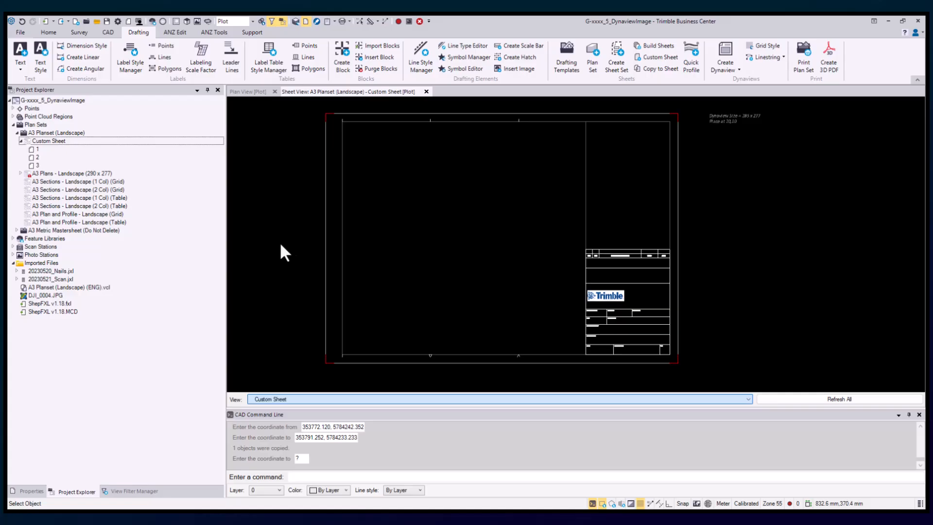
key("Up")
key("Down")
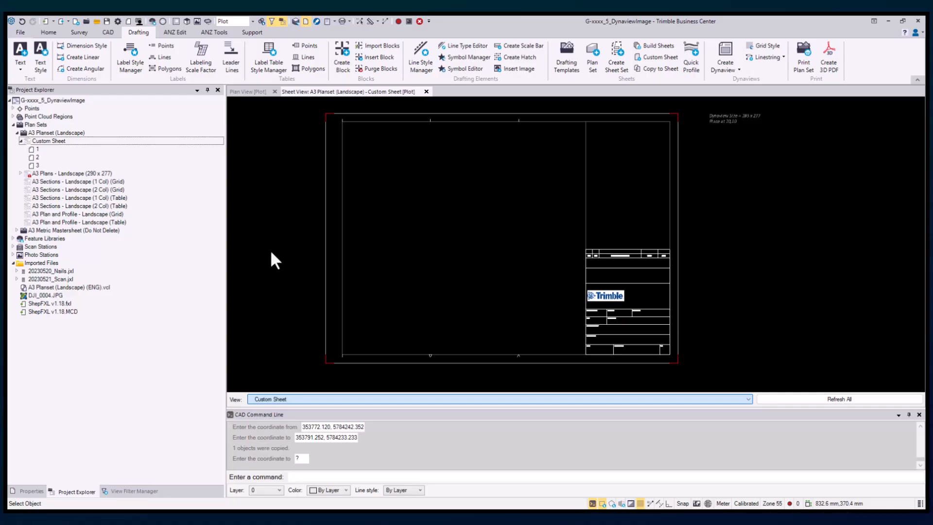
key("Down")
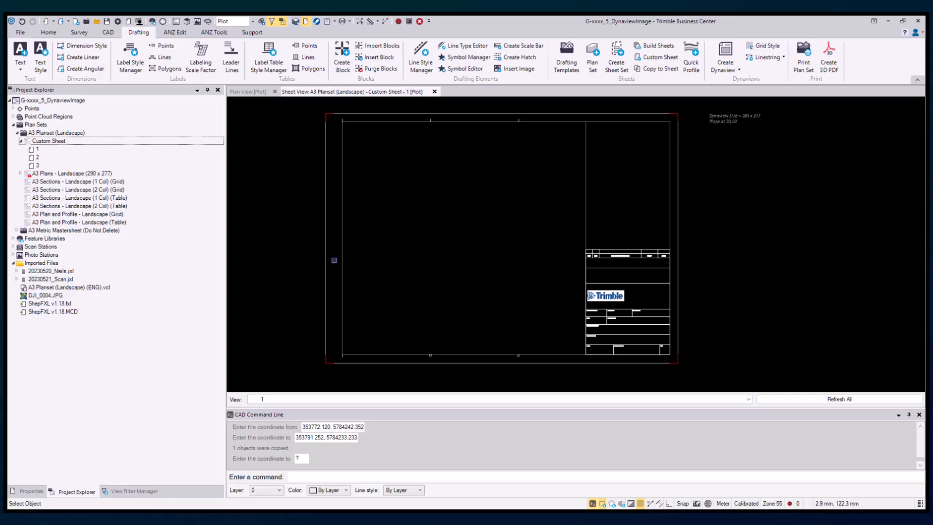
Display the A3 Plans - Landscape (290 x 277) sheet set template in the sheet view, focused on its title block.
left_click(748, 401)
left_click(336, 316)
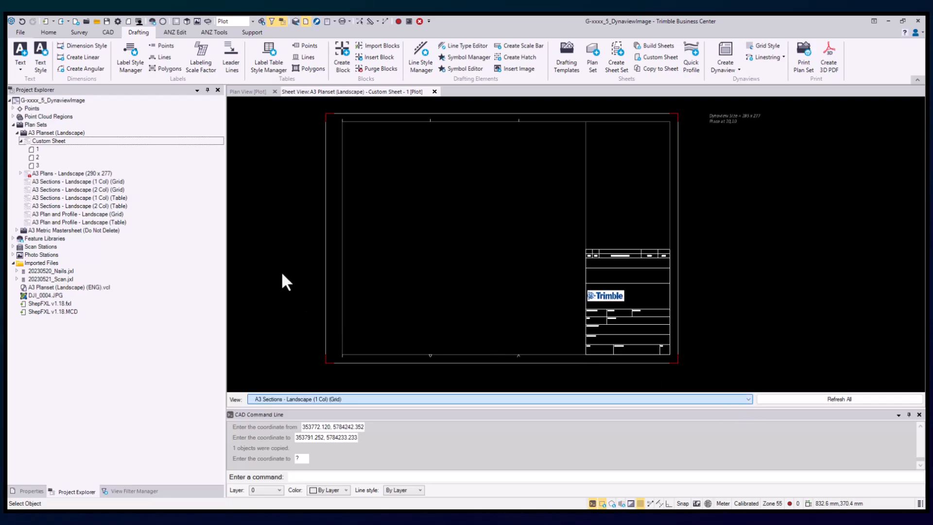
key("Up")
scroll(676, 287, "up", 6)
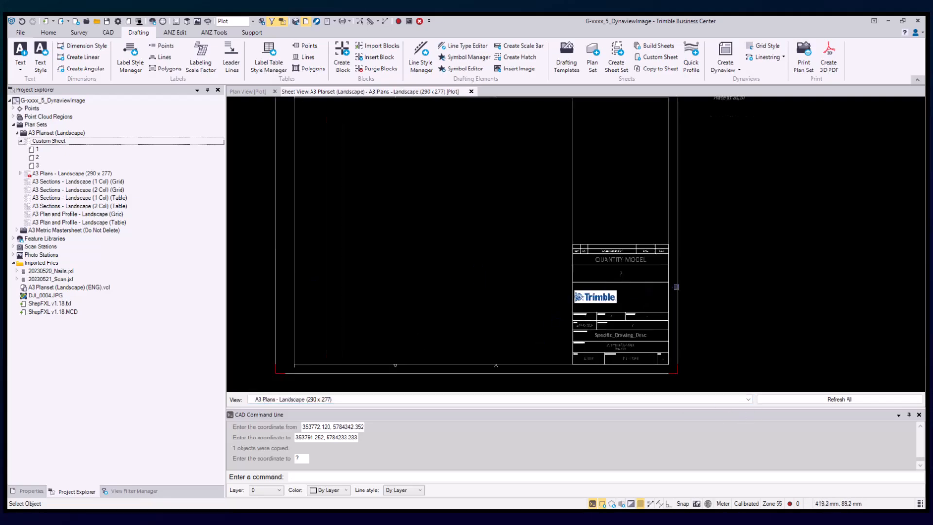
middle_click_drag(670, 283, 594, 169)
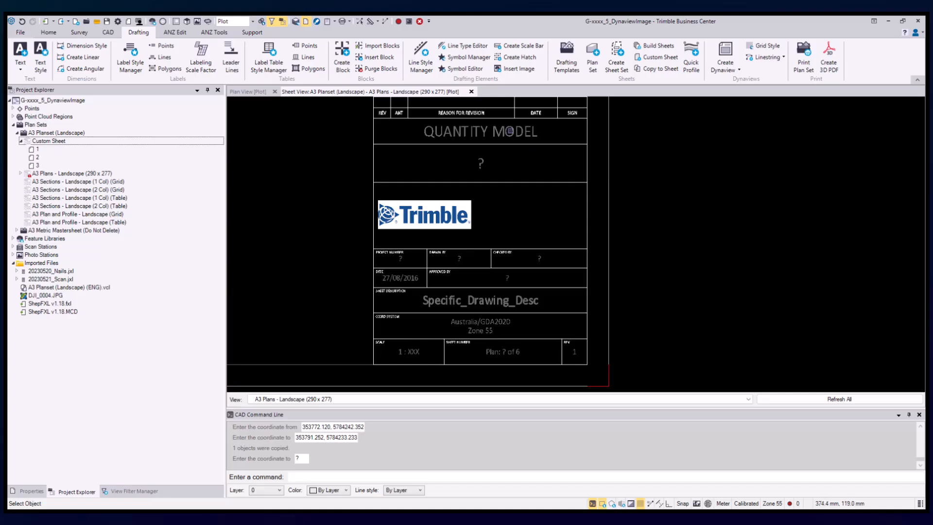
Copy all twelve title block texts, from QUANTITY MODEL down to the scale, sheet number and revision entries, to Custom Sheet.
left_click(510, 130)
left_click(481, 162)
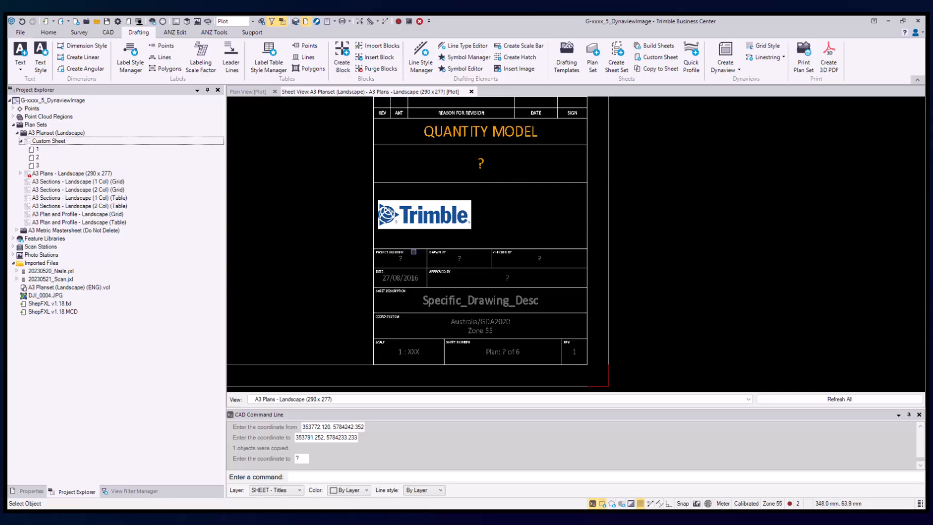
left_click(400, 259)
left_click(459, 258)
left_click(538, 258)
left_click(507, 277)
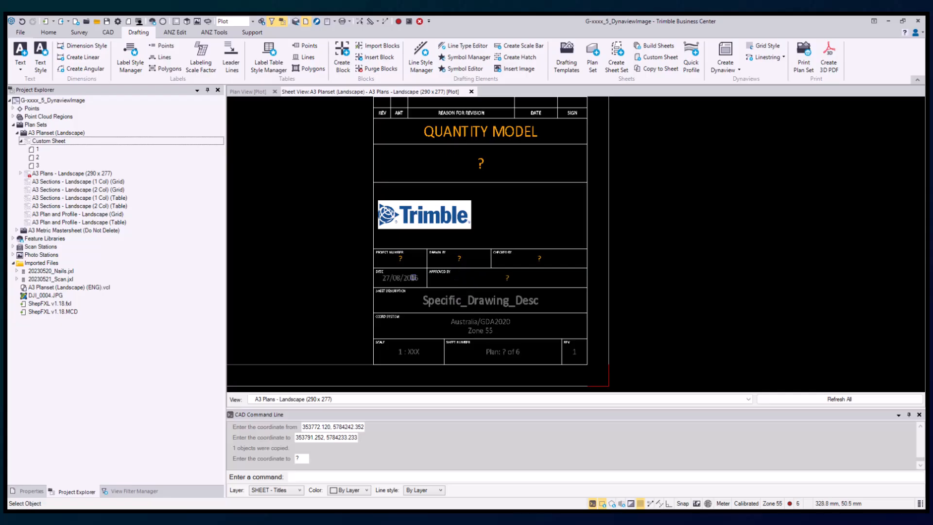
left_click(412, 277)
left_click(466, 299)
left_click(480, 323)
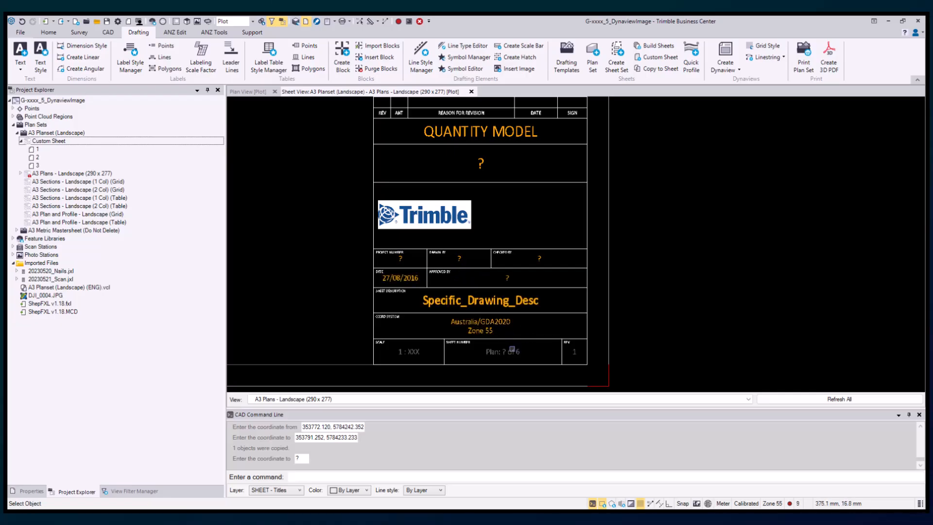
left_click(511, 349)
left_click(408, 351)
left_click(574, 351)
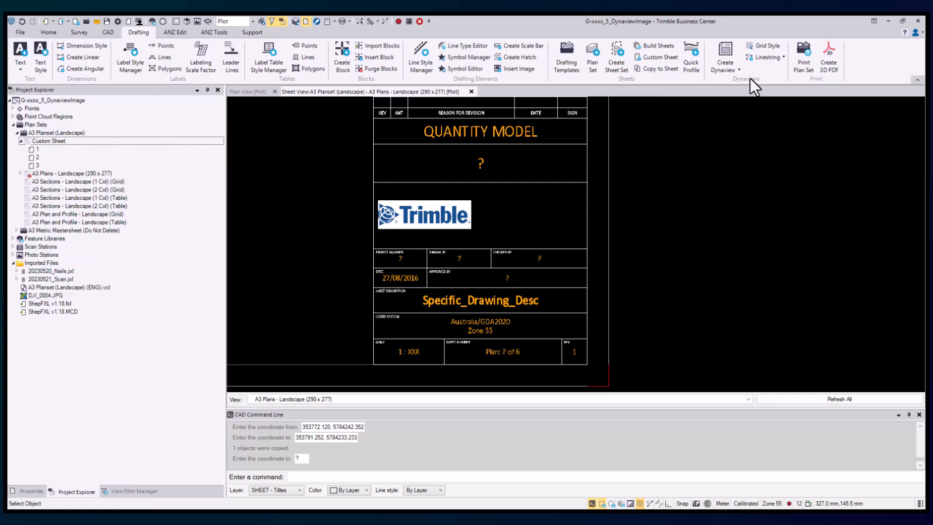
left_click(669, 74)
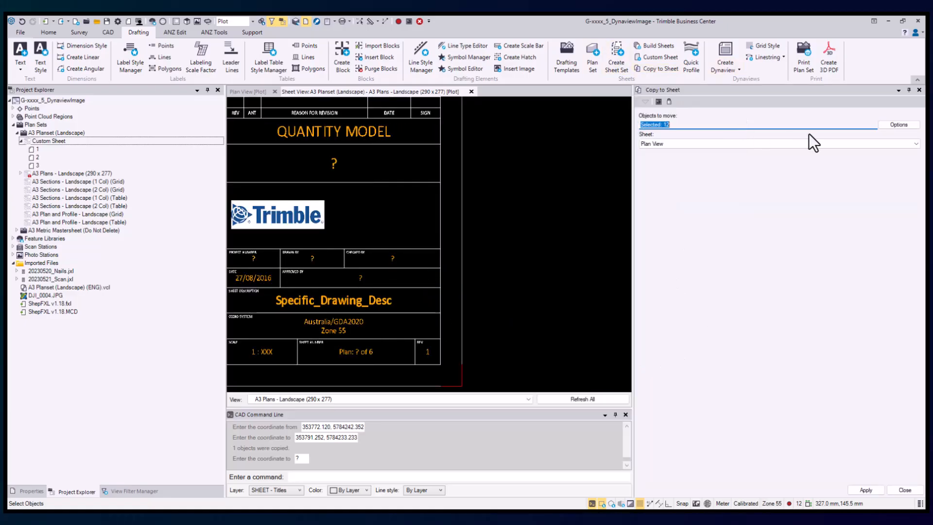
left_click(856, 141)
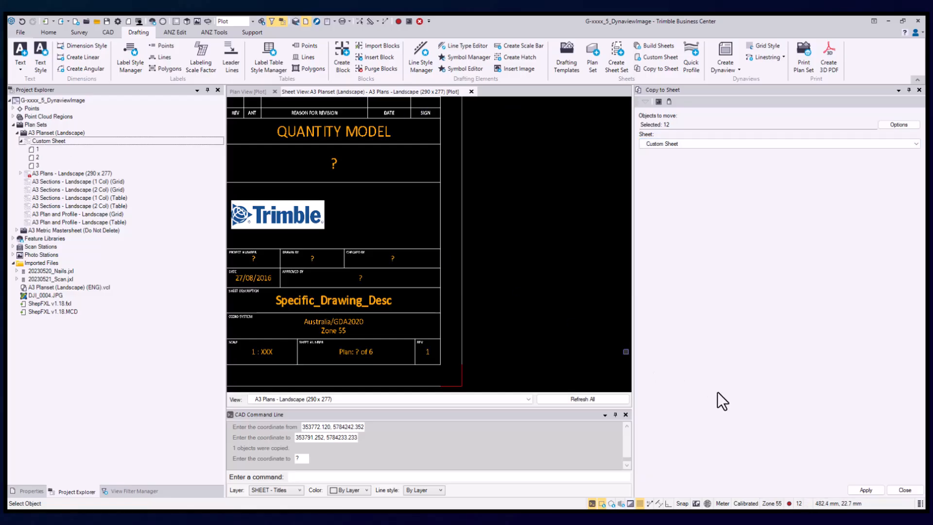
left_click(905, 491)
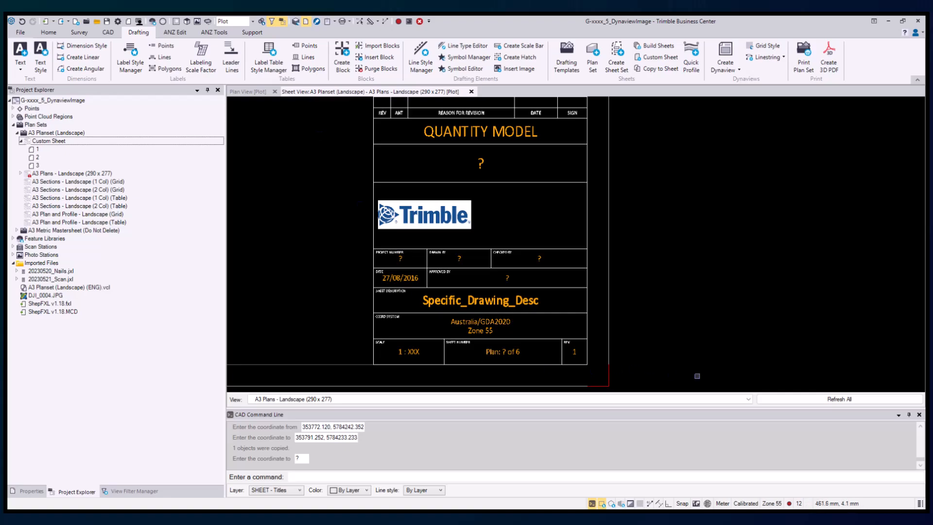
Show the Custom Sheet template in the sheet view and review the sheet set's paper size and orientation properties.
left_click(748, 400)
left_click(265, 251)
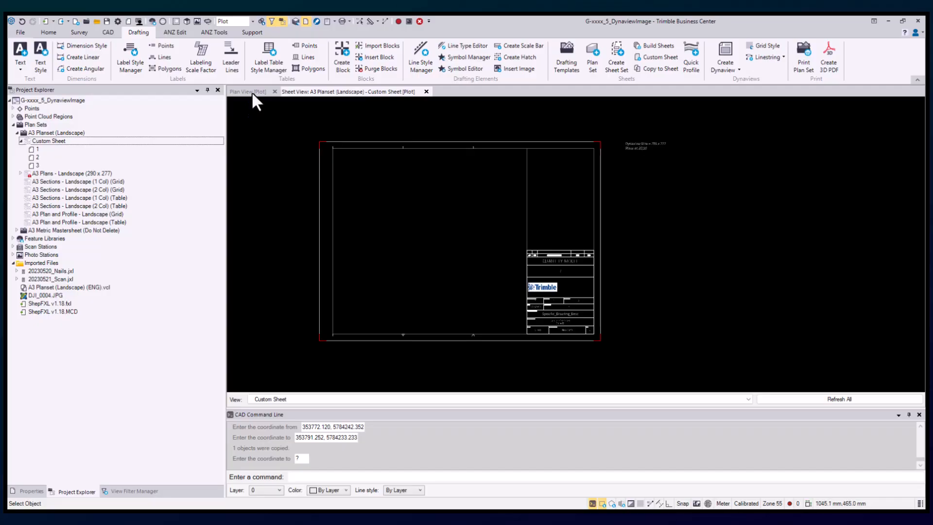
left_click(78, 141)
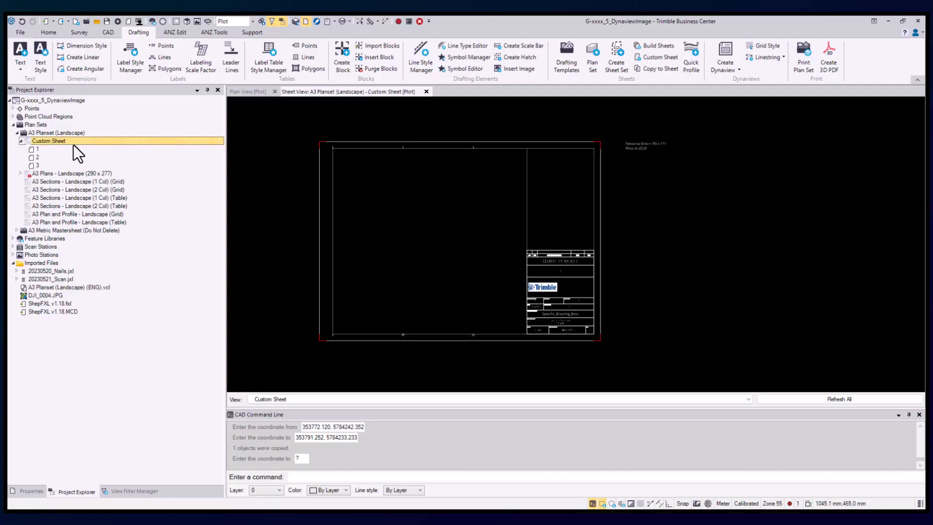
left_click(30, 490)
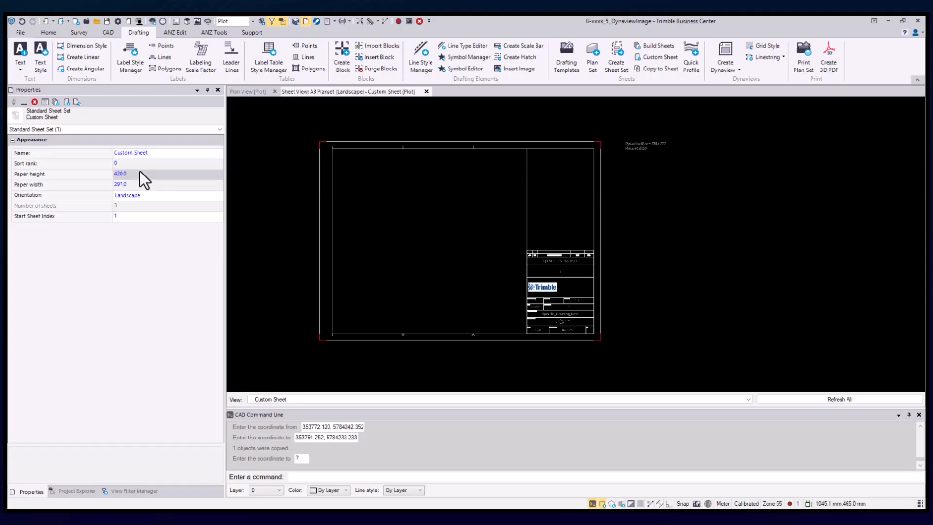
left_click(74, 491)
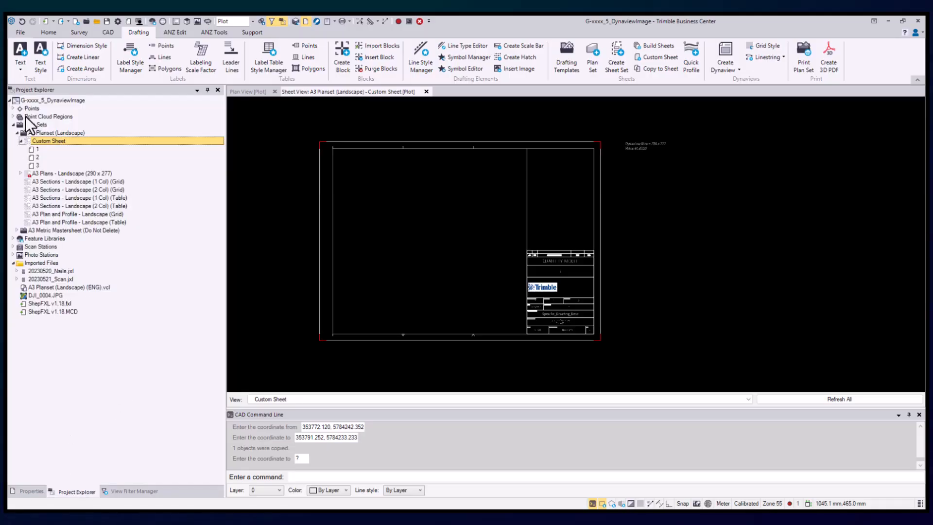
left_click(40, 150)
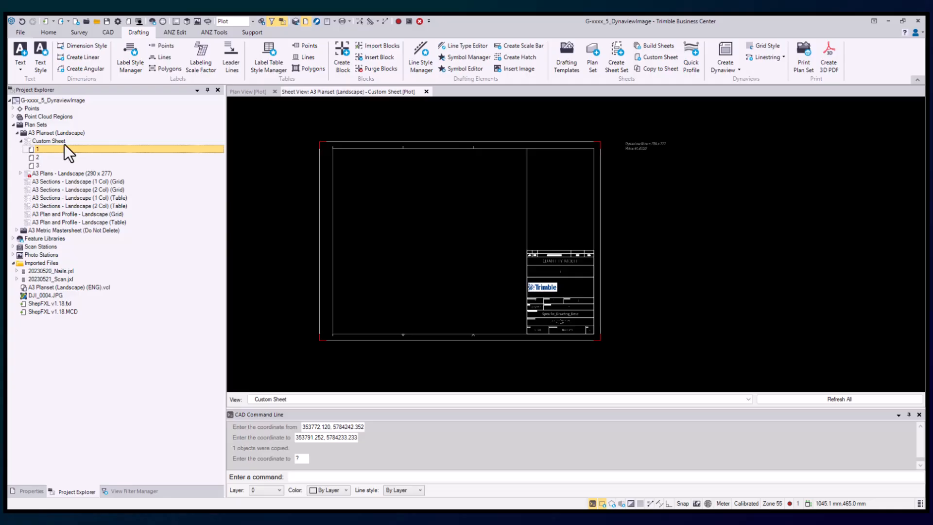
In the plan view, start a rectangle named DV_frame on layer DV Sheet 1 with corner one at 353825.019, 5784227.736, south-east of the image.
left_click(235, 92)
scroll(632, 185, "up", 3)
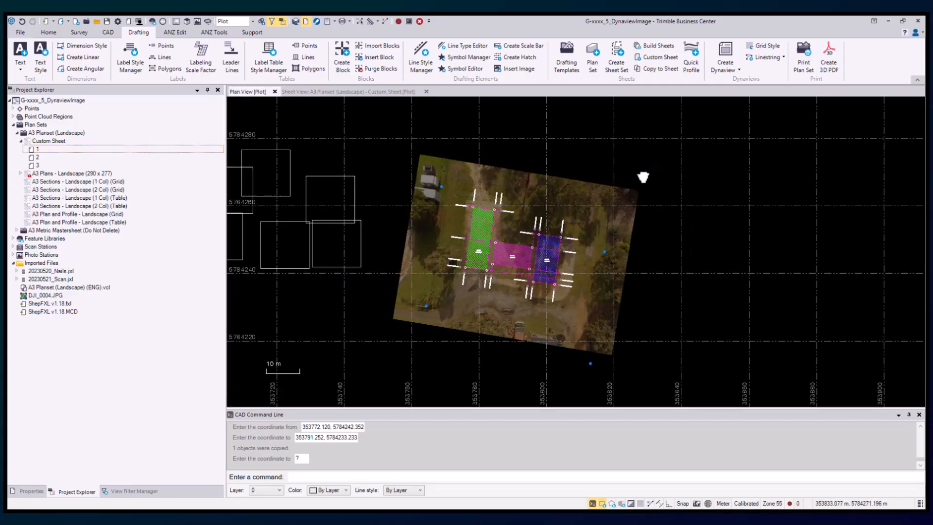
scroll(606, 194, "up", 2)
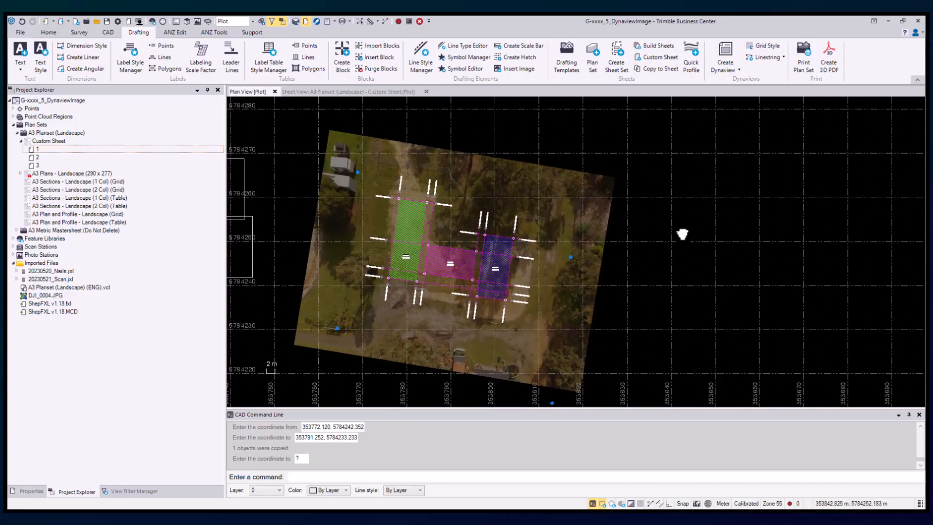
middle_click_drag(673, 229, 703, 226)
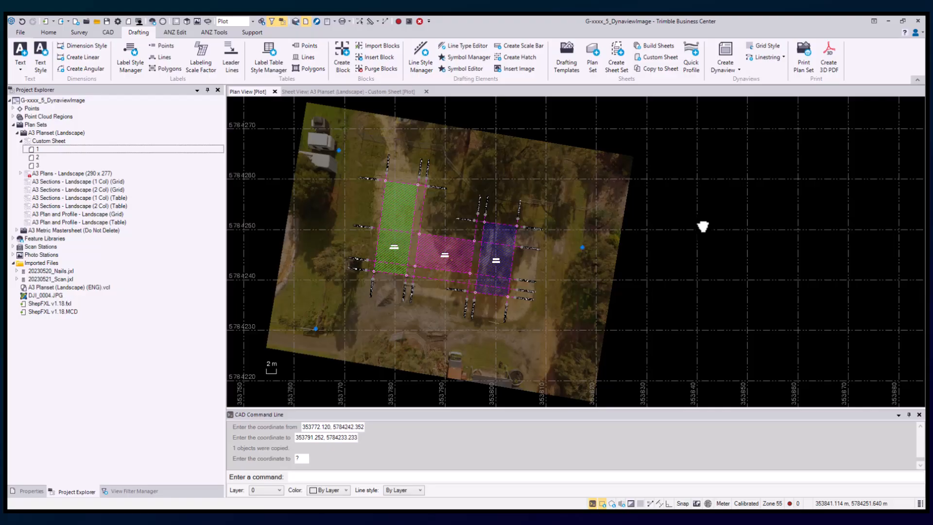
middle_click_drag(720, 288, 708, 286)
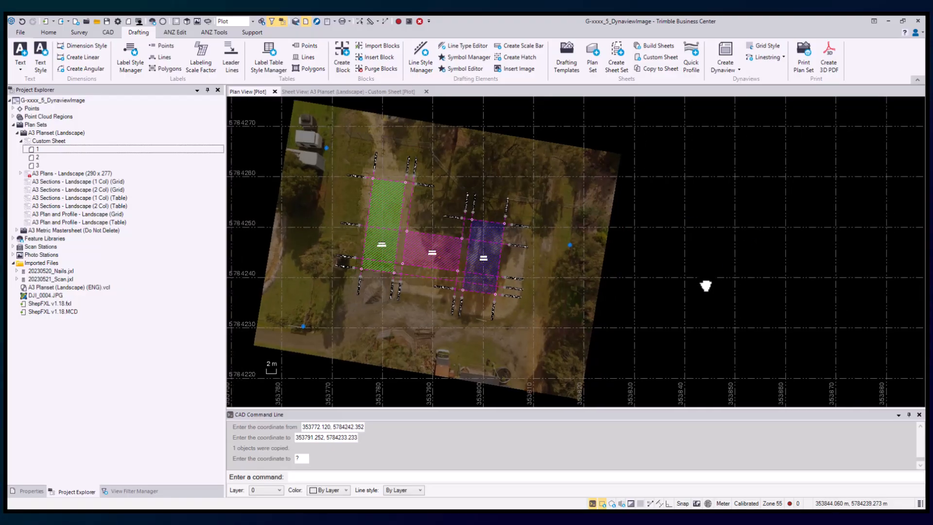
left_click(110, 32)
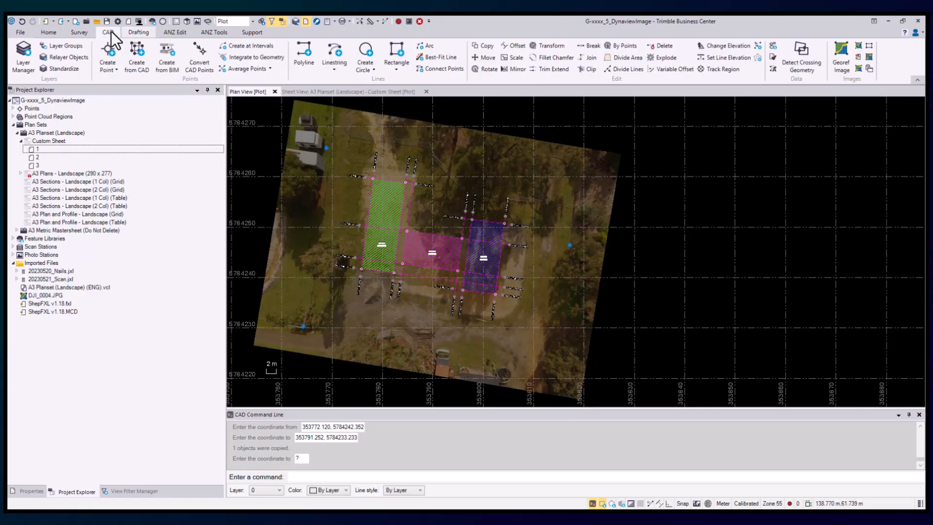
left_click(396, 51)
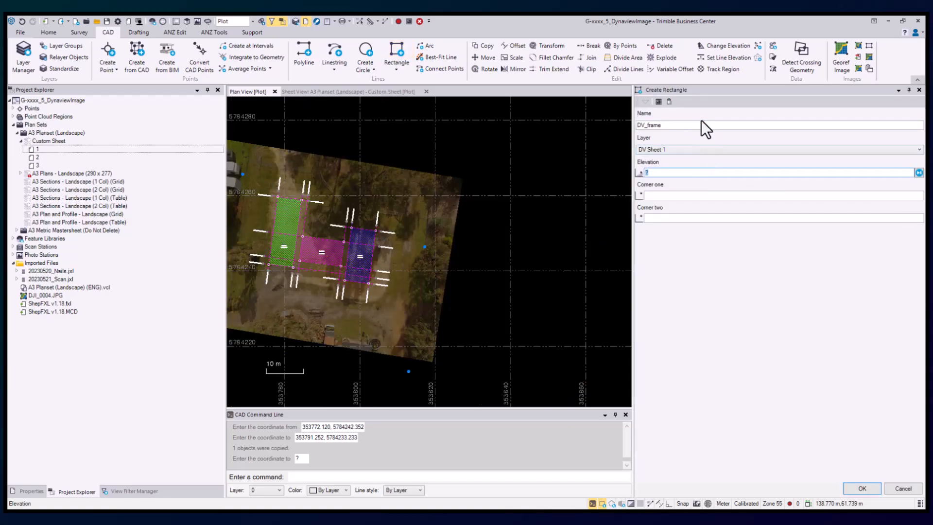
left_click(706, 125)
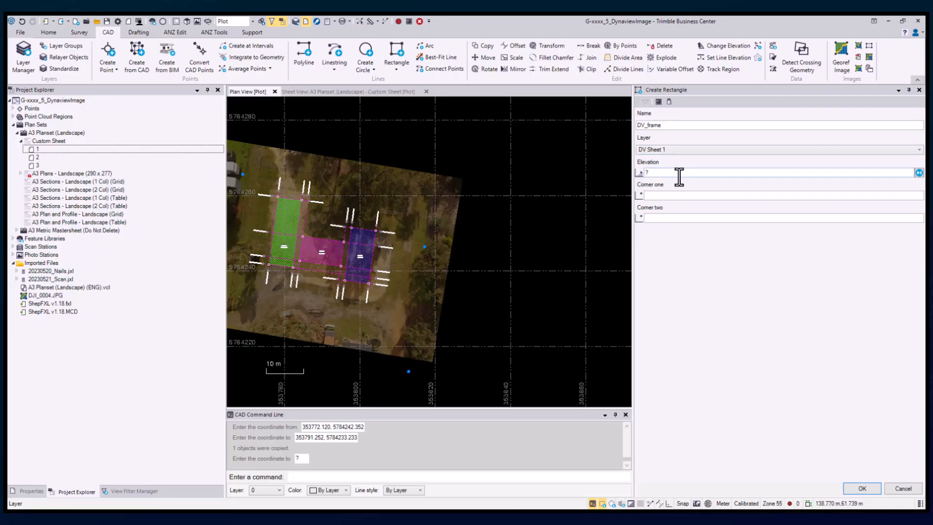
left_click(684, 195)
left_click(454, 316)
Create the rectangle with corner two at 353825.019+.29, 5784227.736+.277, reusing the coordinates of corner one, and close the rectangle command.
left_click_drag(751, 198, 557, 198)
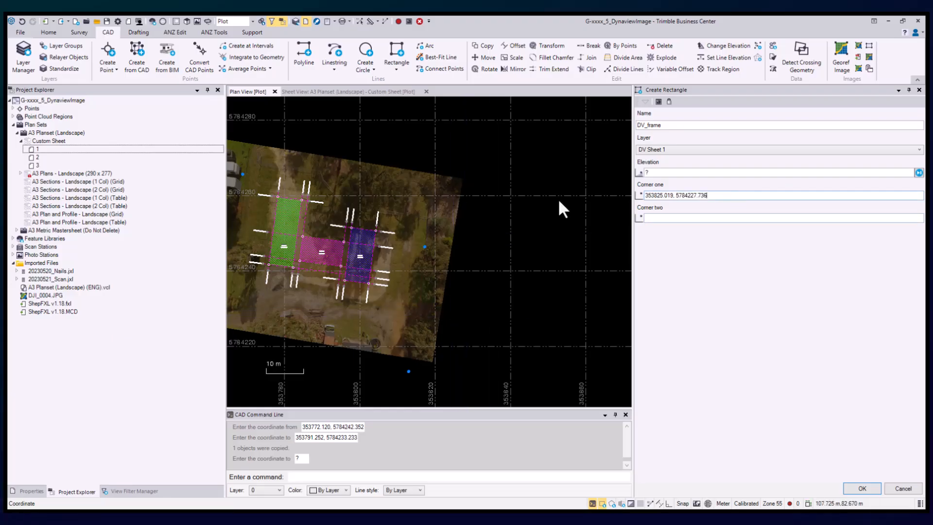
key("ctrl+c")
left_click(728, 218)
key("ctrl+v")
left_click(673, 218)
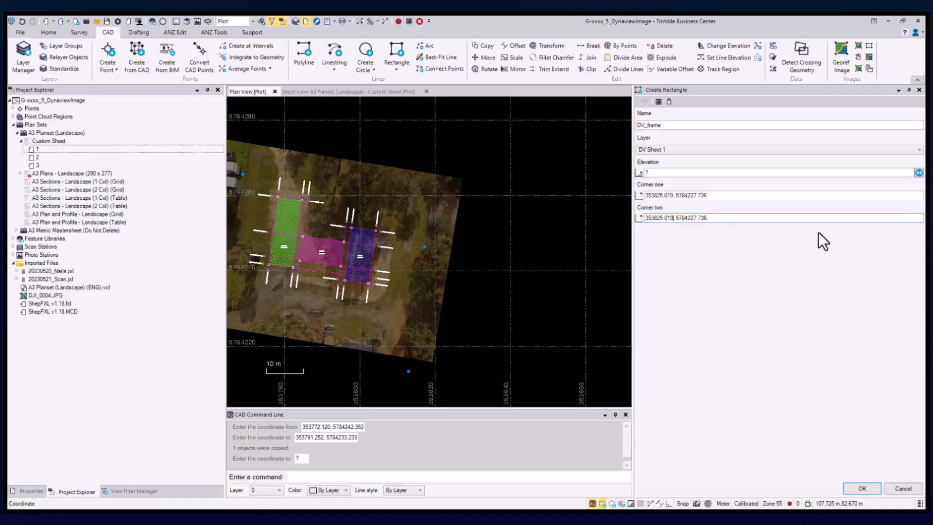
type("+")
type(".")
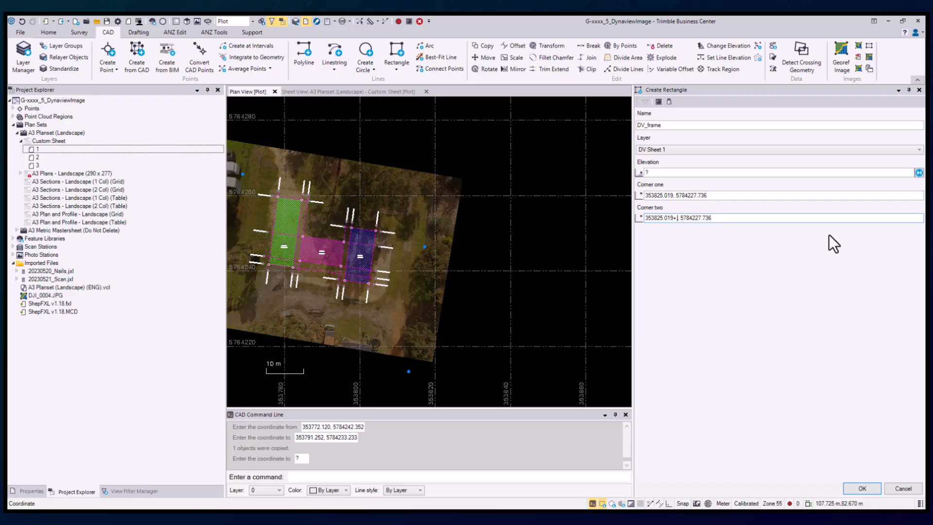
type("29")
key("Right")
key("Right")
key("Right")
key("Right")
key("Right")
key("Right")
key("Right")
key("Right")
key("Right")
key("Right")
key("Right")
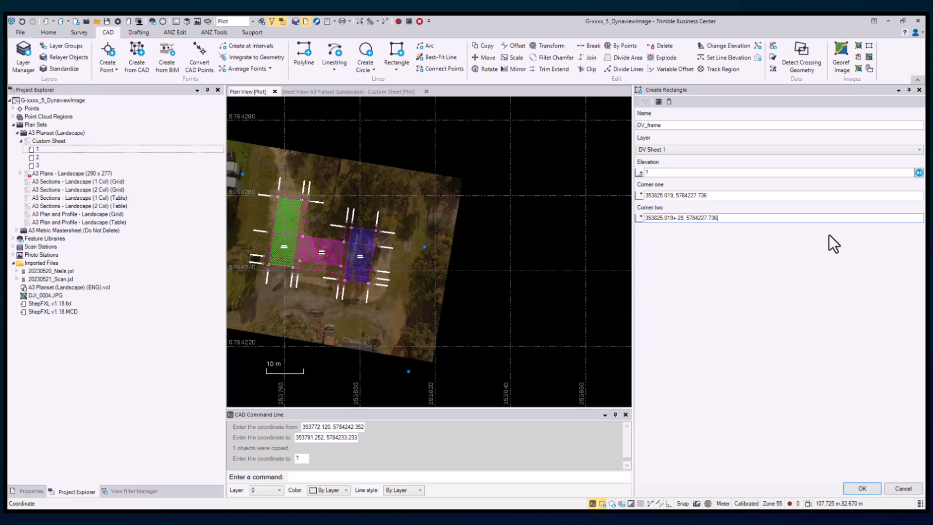
type("+.277")
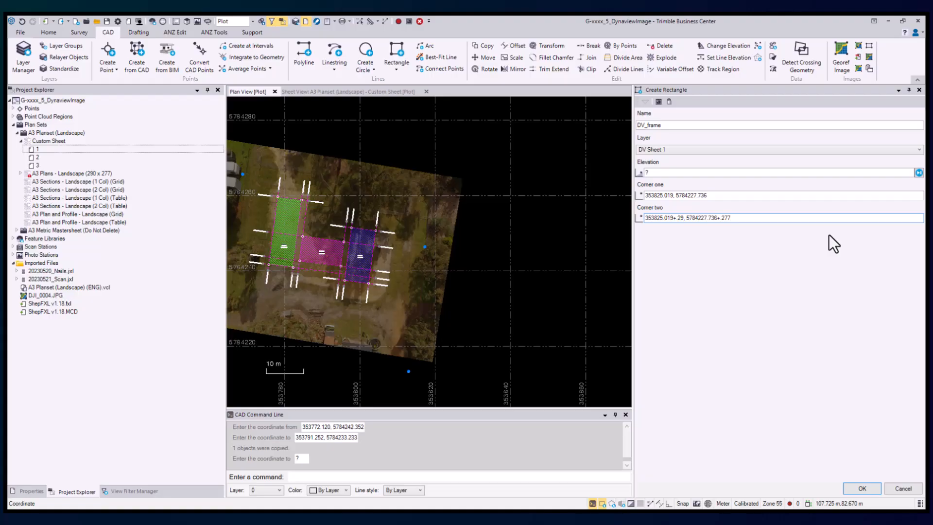
key("Return")
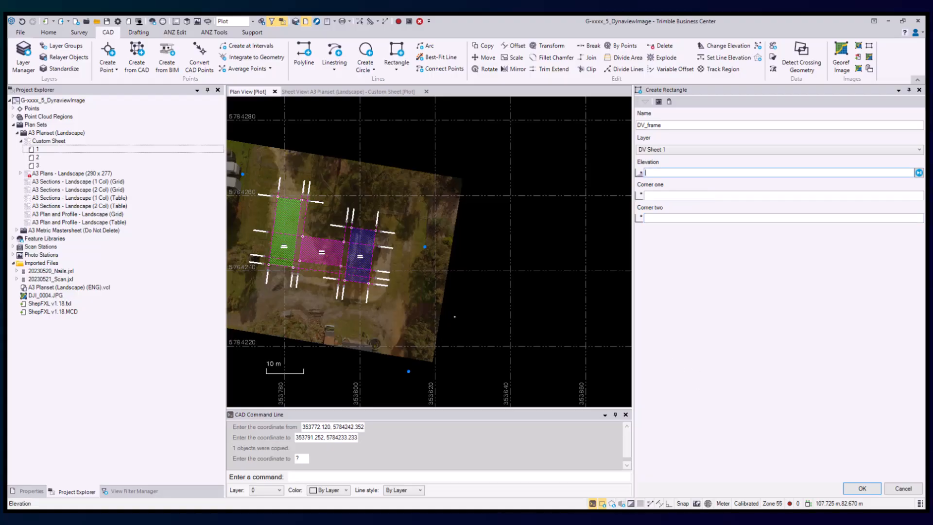
left_click(916, 488)
Scale the new DV_frame rectangle by 100 in X and Y, with vertical scale 1, about its south-west corner at 353825.019, 5784227.736.
scroll(608, 335, "up", 10)
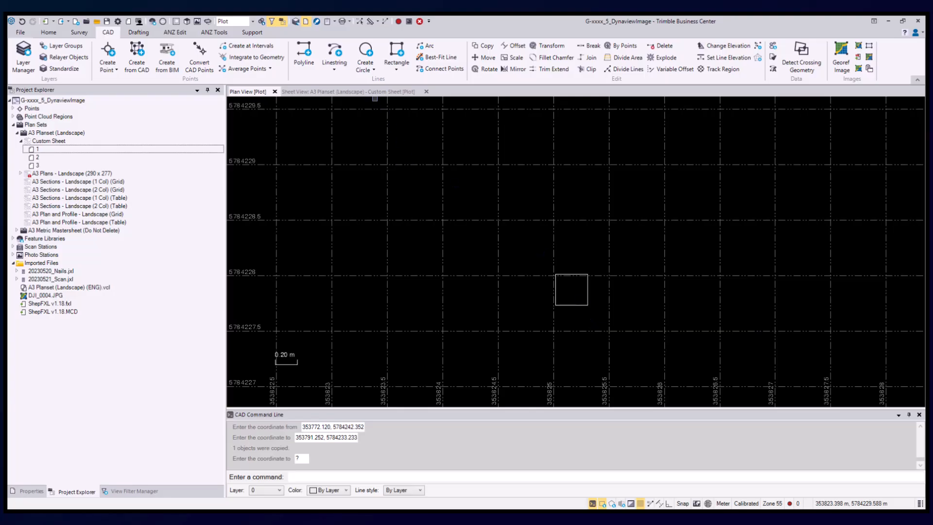
key("ctrl+Tab")
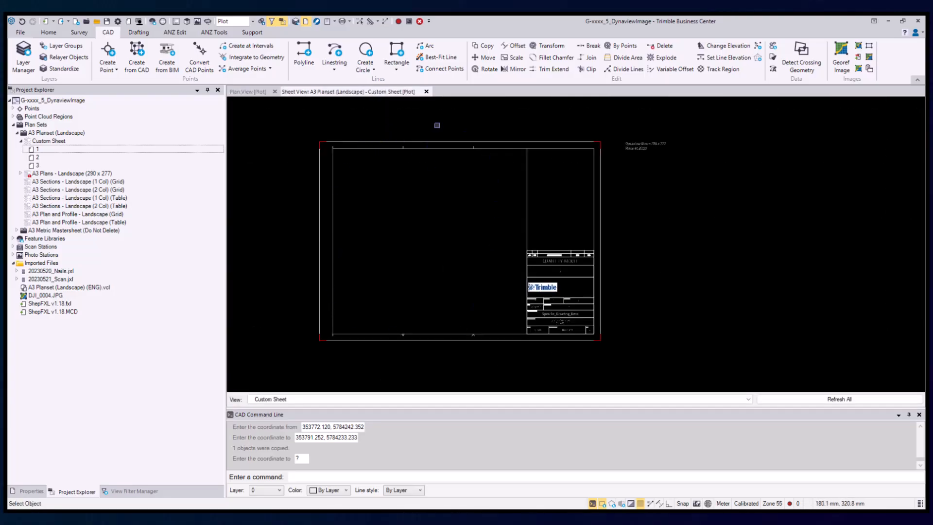
left_click(248, 92)
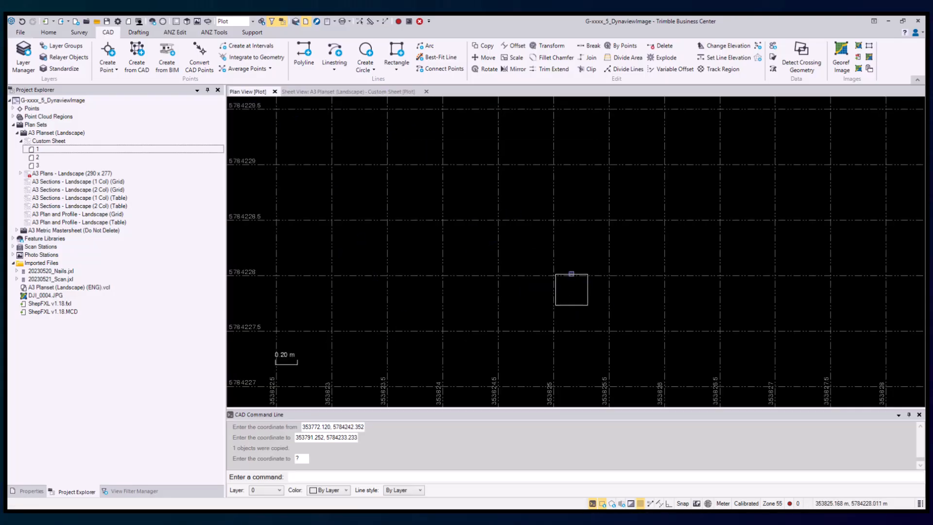
left_click(571, 273)
middle_click_drag(705, 237, 637, 244)
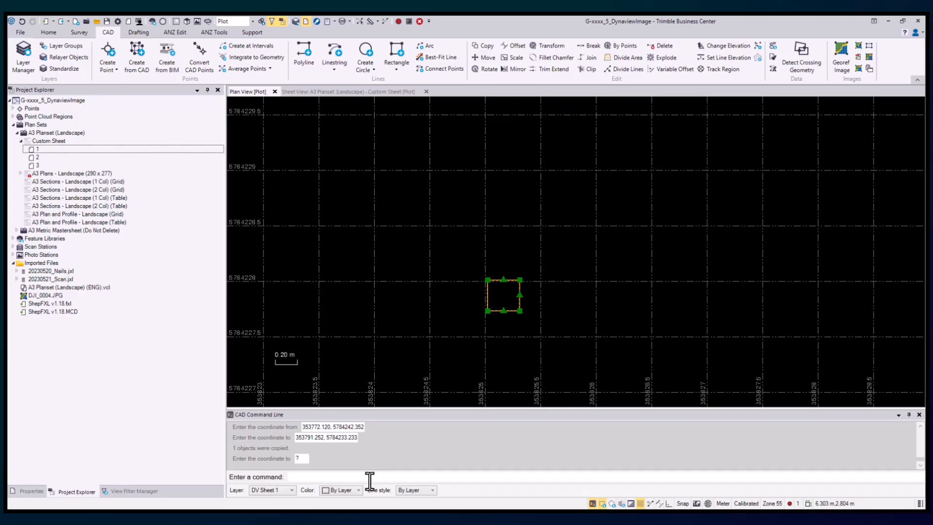
type("sc")
key("Return")
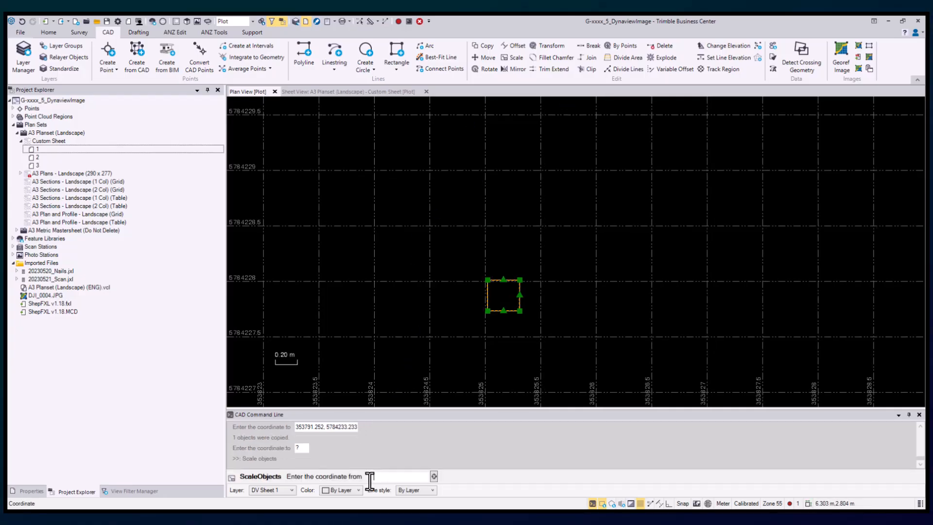
left_click(486, 311)
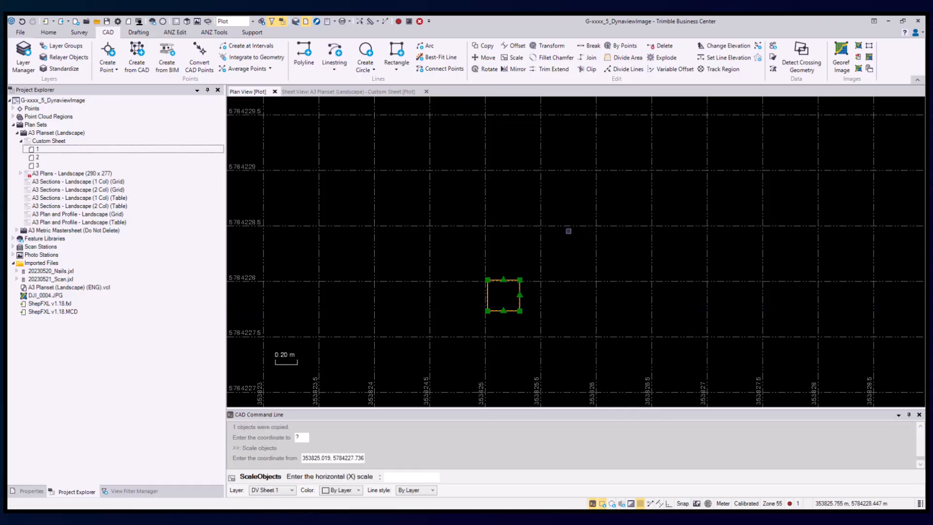
type("100")
key("Return")
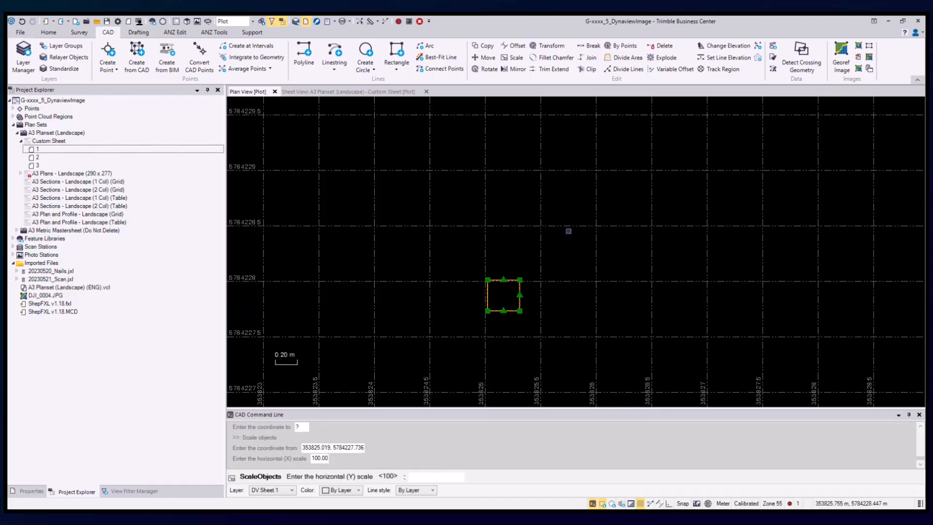
type("100")
key("Return")
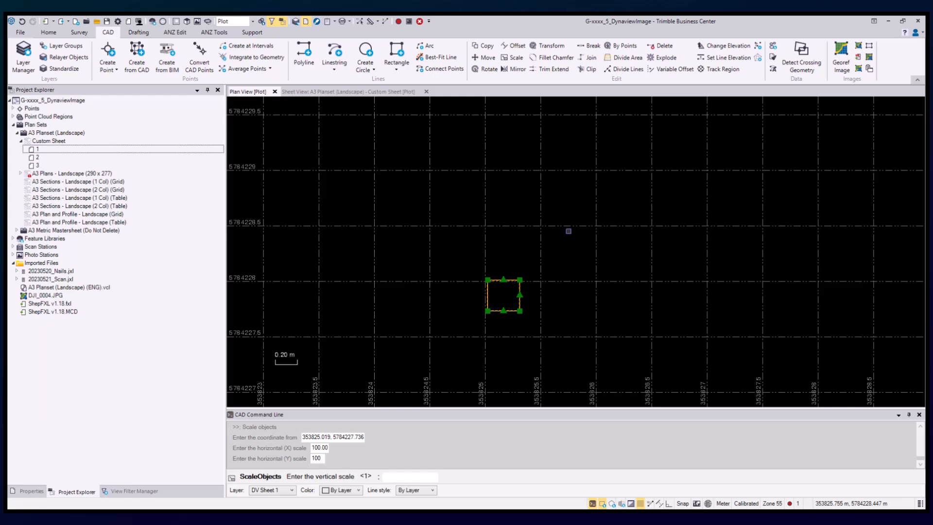
key("Return")
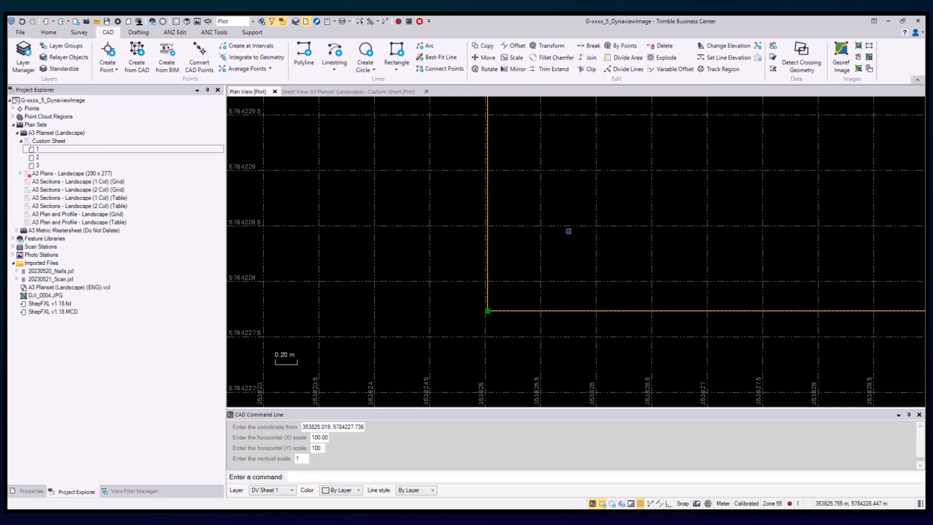
Move the scaled frame onto the site image around the green area, from 353837.053, 5784241.893 to 353779.878, 5784251.188.
scroll(596, 287, "down", 15)
middle_click_drag(622, 240, 586, 244)
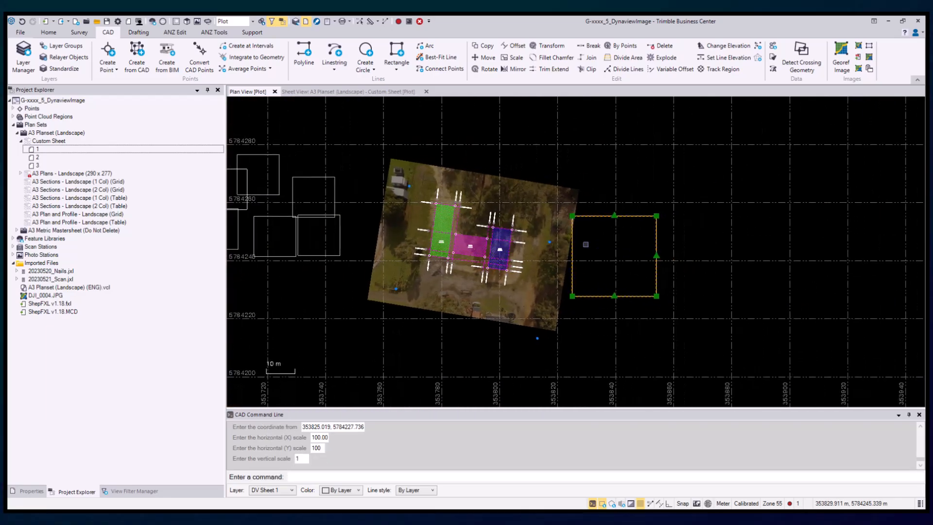
scroll(588, 244, "up", 4)
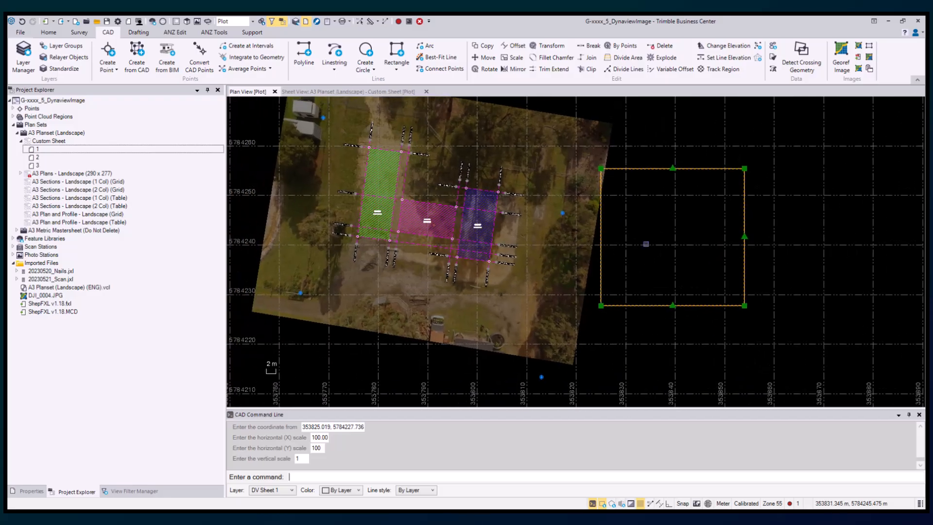
middle_click_drag(655, 231, 673, 254)
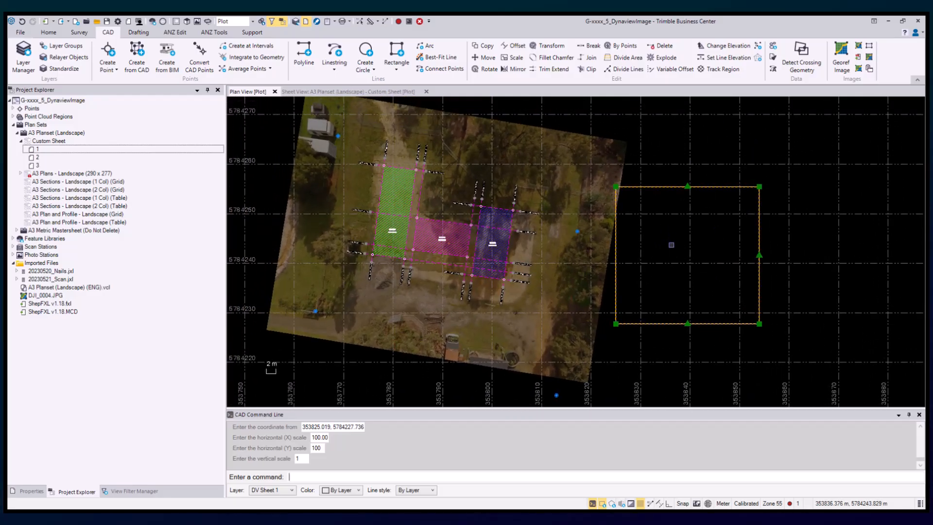
type("m")
key("Return")
left_click(675, 253)
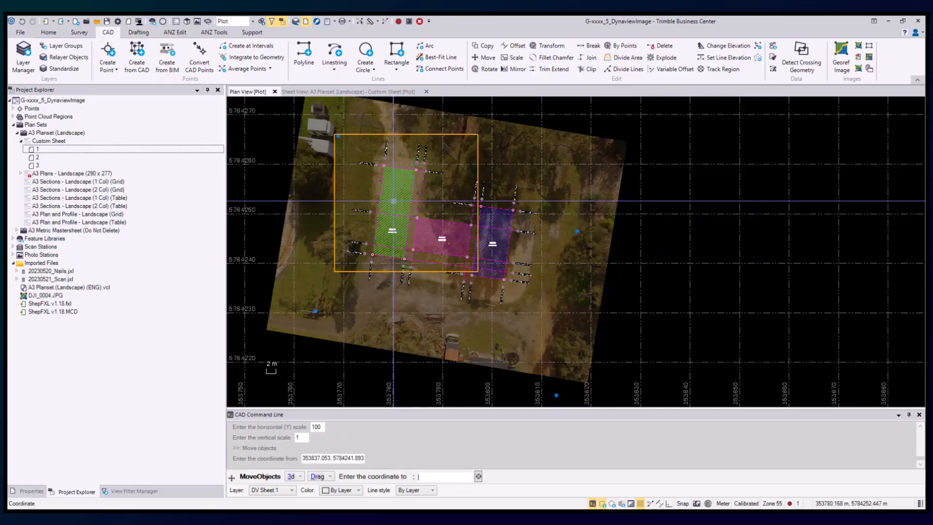
left_click(392, 207)
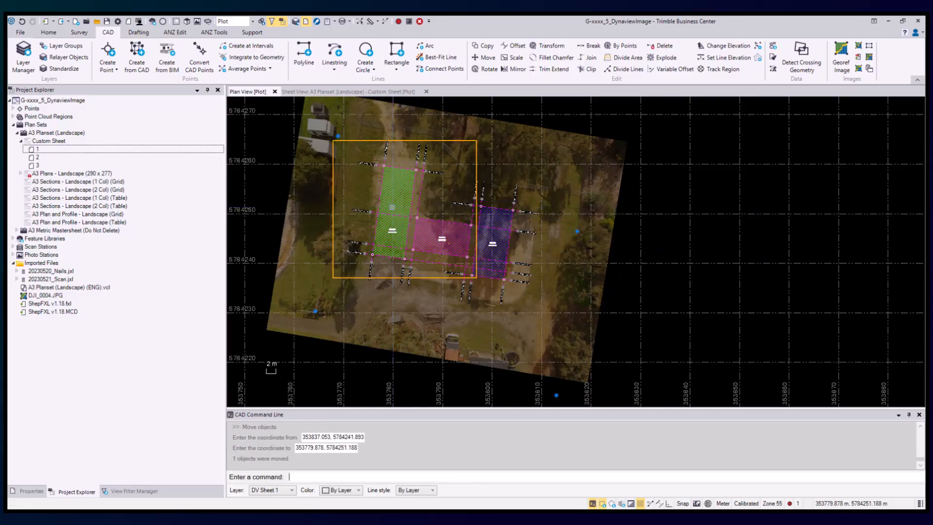
Copy the frame south-east over the blue area, from 353779.878, 5784251.188 to 353797.195, 5784244.410, and end the copy command.
type("co")
key("Return")
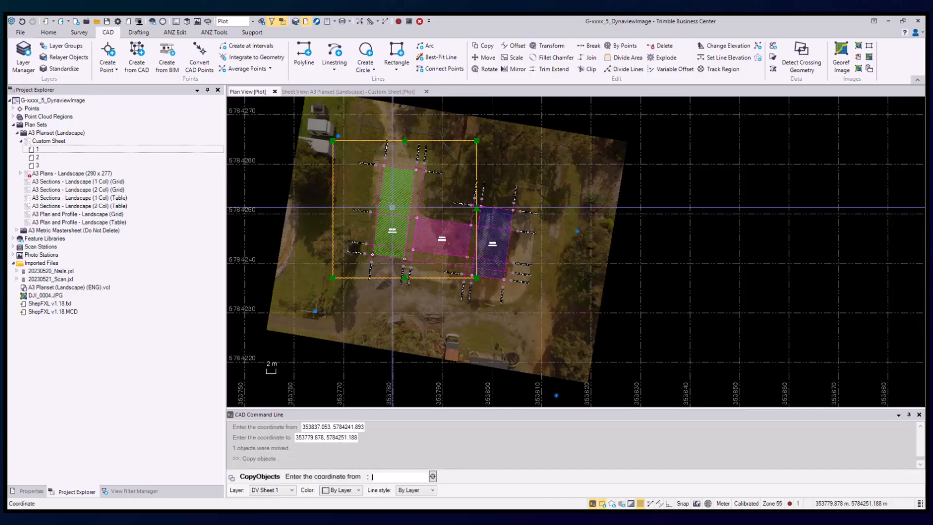
left_click(392, 208)
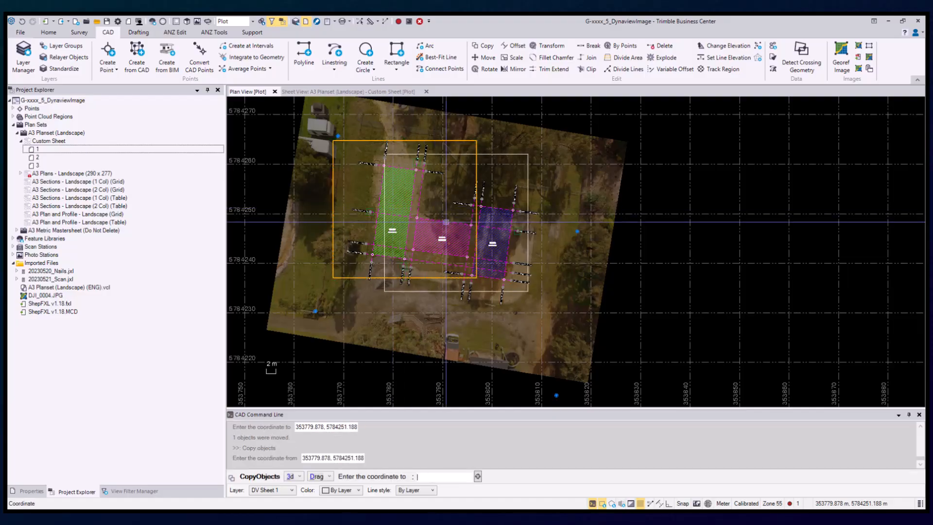
left_click(484, 240)
key("Escape")
key("Escape")
middle_click_drag(392, 145, 428, 174)
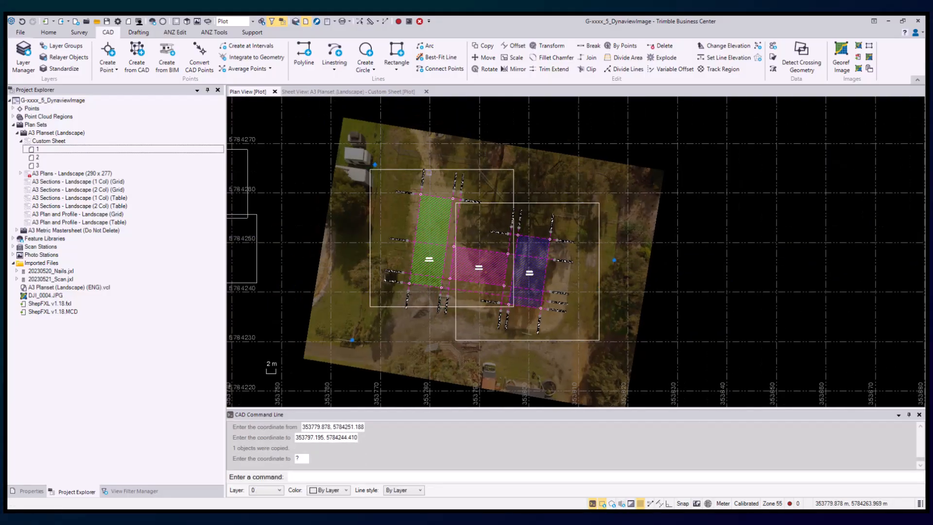
Check the properties of the frame around the green area and set the copied frame's layer to DV Sheet 2.
left_click(370, 272)
left_click(30, 491)
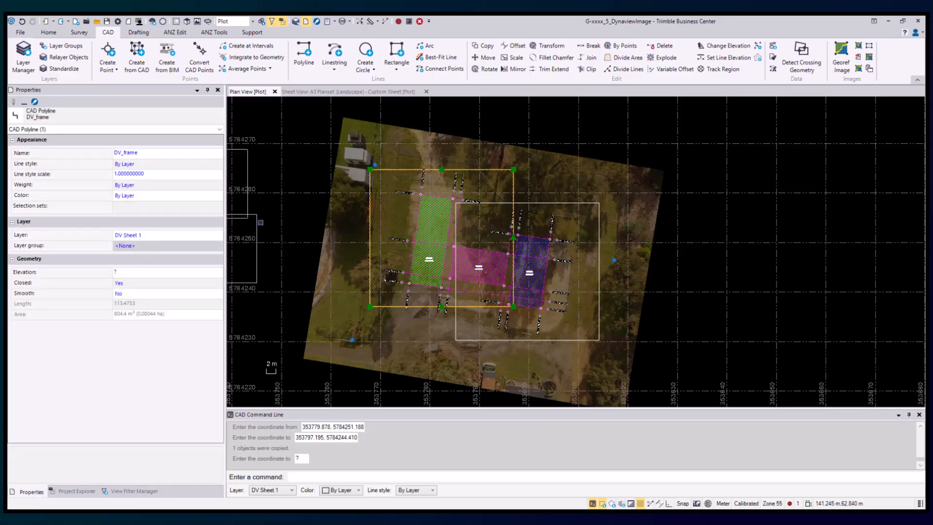
left_click(578, 201)
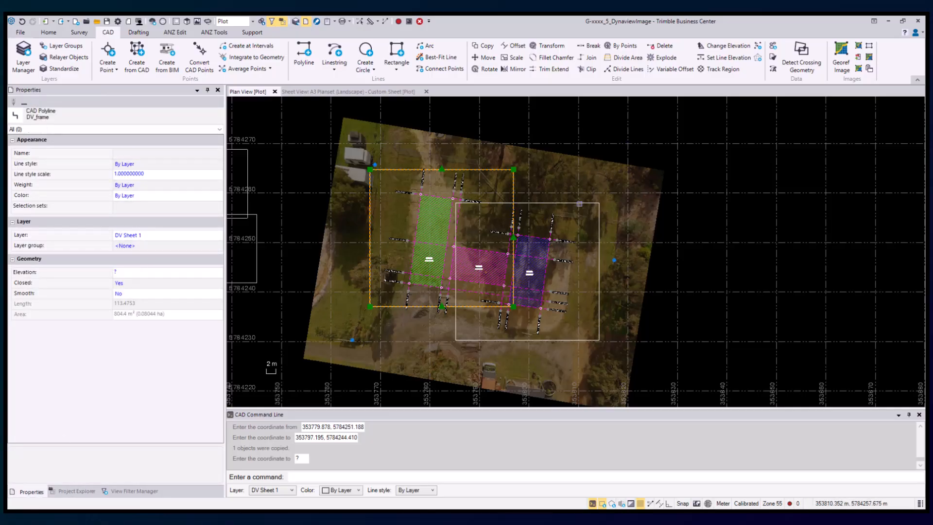
left_click(165, 236)
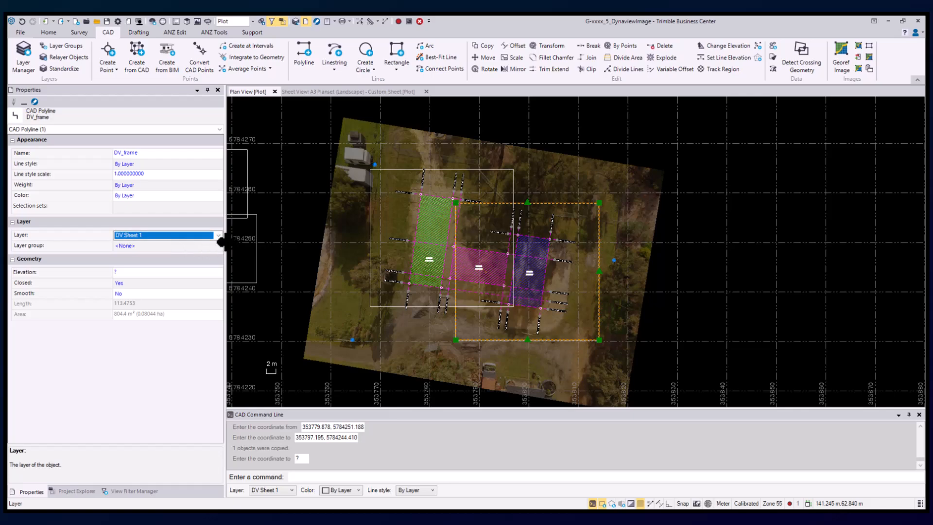
key("Down")
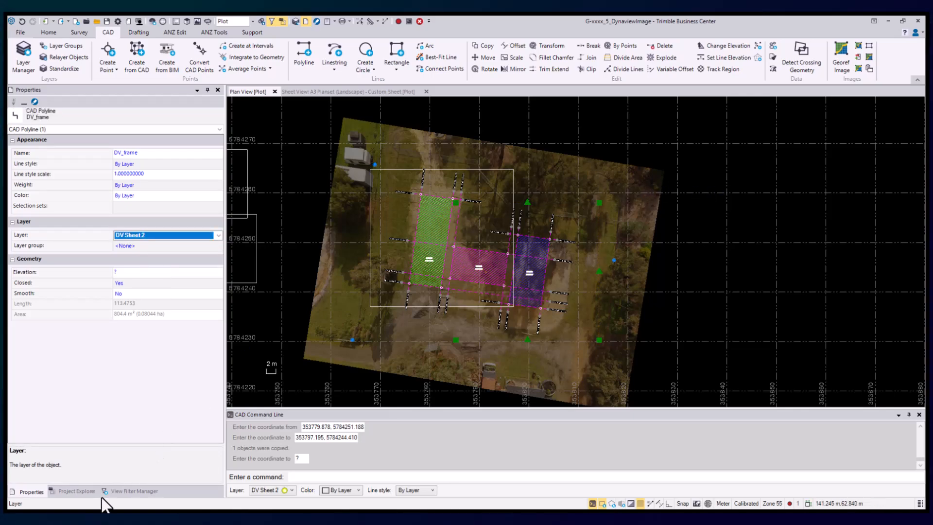
Apply the My Filter view filter to the plan view in place of Plot.
left_click(134, 490)
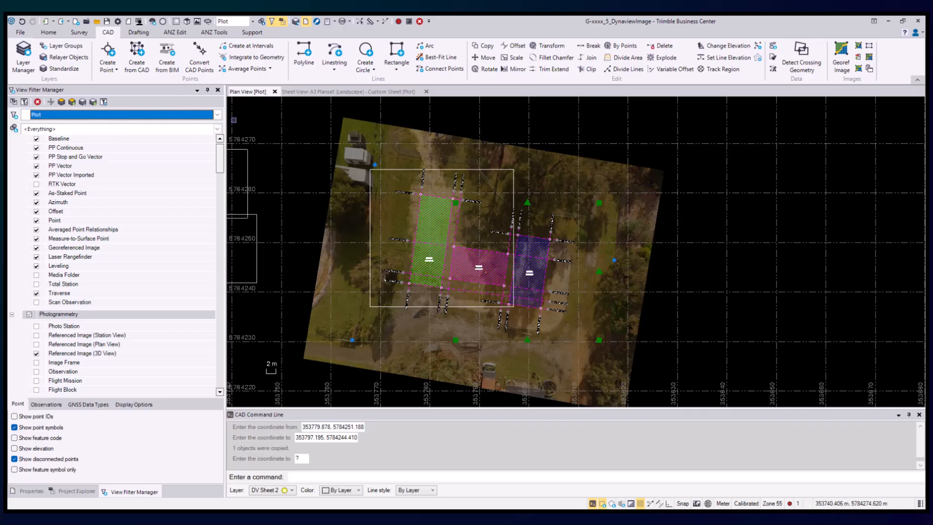
left_click(218, 115)
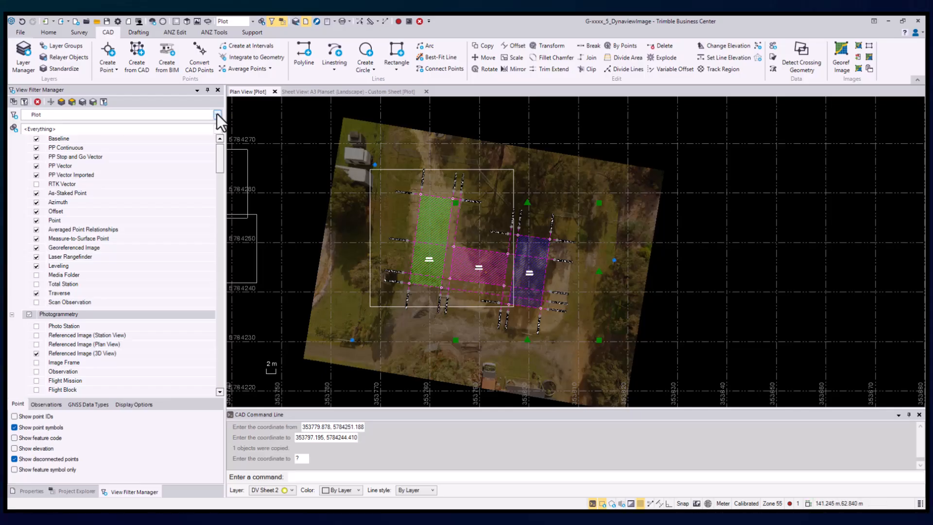
left_click(60, 136)
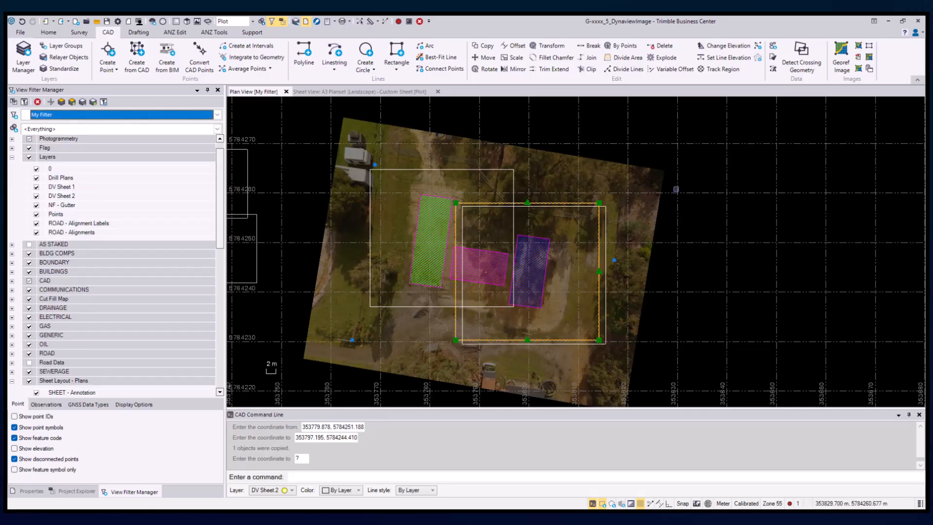
Delete the leftover duplicate frame slightly offset from the DV Sheet 2 frame, and check the layer of the frame around the green area.
left_click(564, 215)
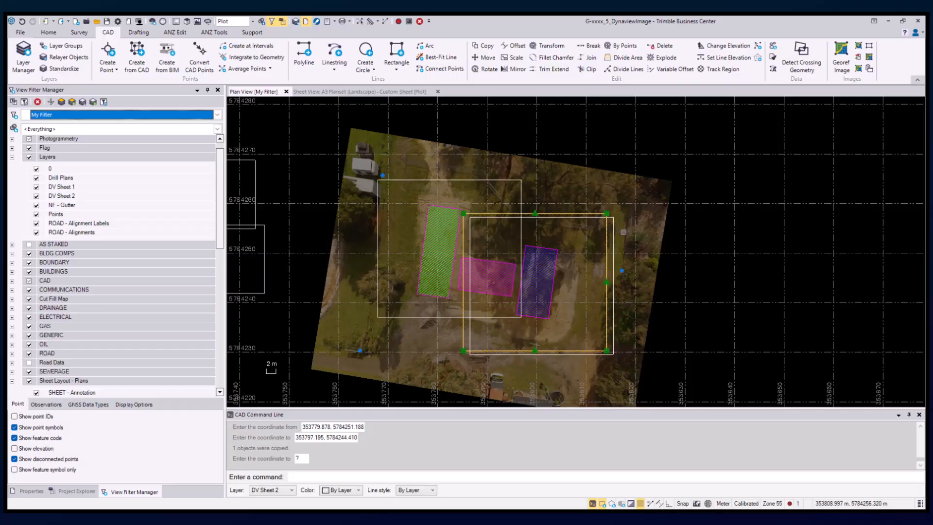
left_click(31, 491)
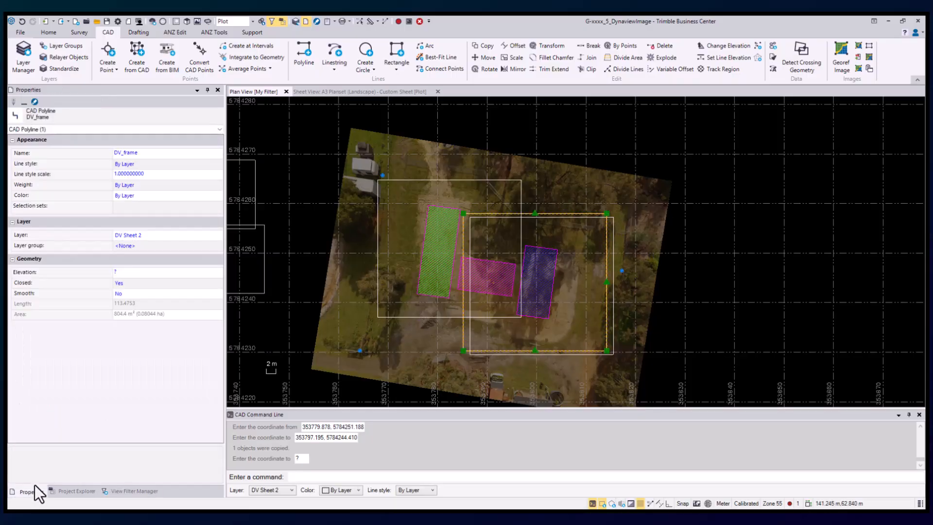
left_click(756, 263)
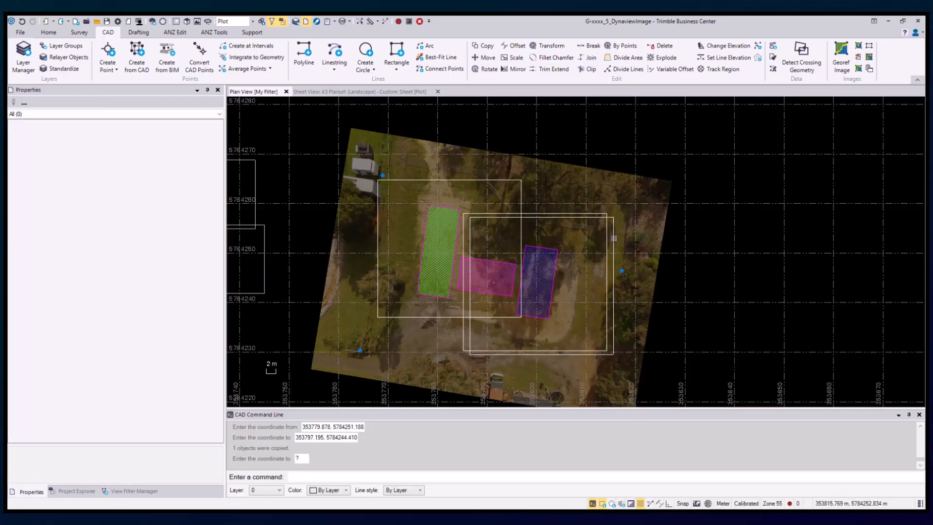
left_click(614, 242)
left_click(768, 309)
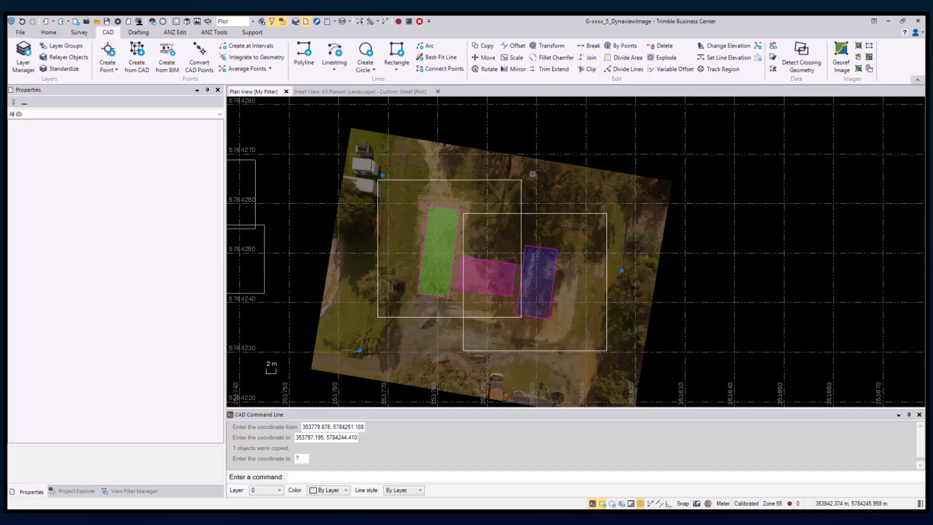
left_click(432, 180)
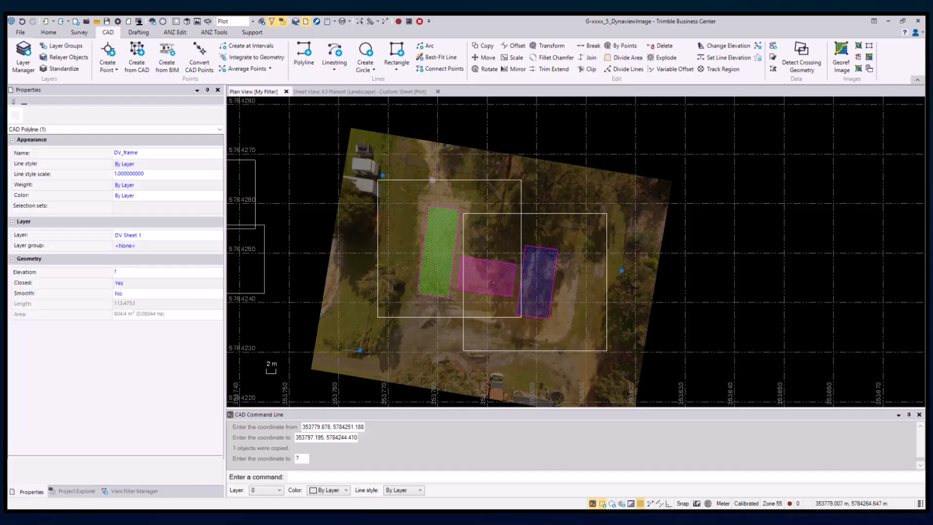
left_click(767, 196)
Start a new Dynaview, name it DV Sheet 1 and assign it to the DV Sheet 1 layer.
middle_click_drag(768, 191, 780, 190)
scroll(551, 234, "up", 1)
mouse_move(648, 181)
middle_mouse_down()
mouse_move(646, 165)
mouse_move(660, 170)
middle_mouse_up()
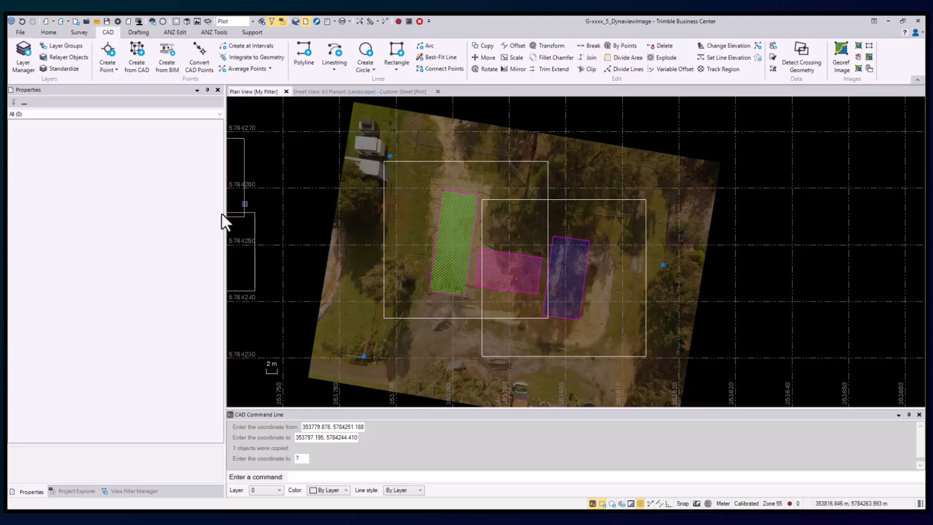
middle_click_drag(467, 269, 479, 275)
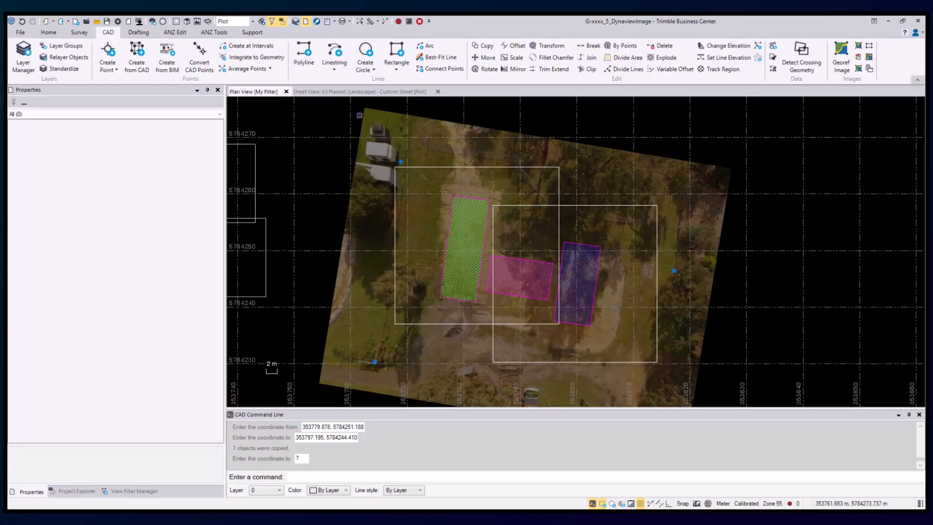
left_click(138, 33)
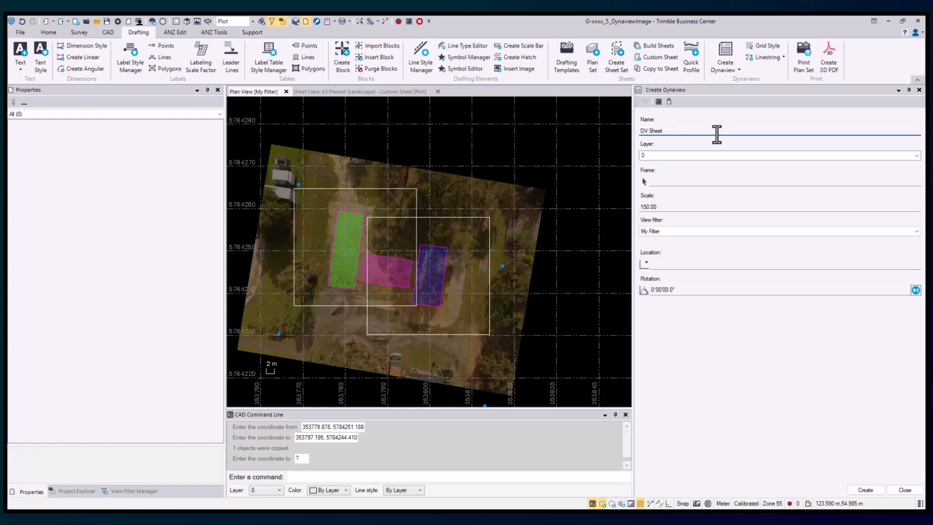
left_click(737, 156)
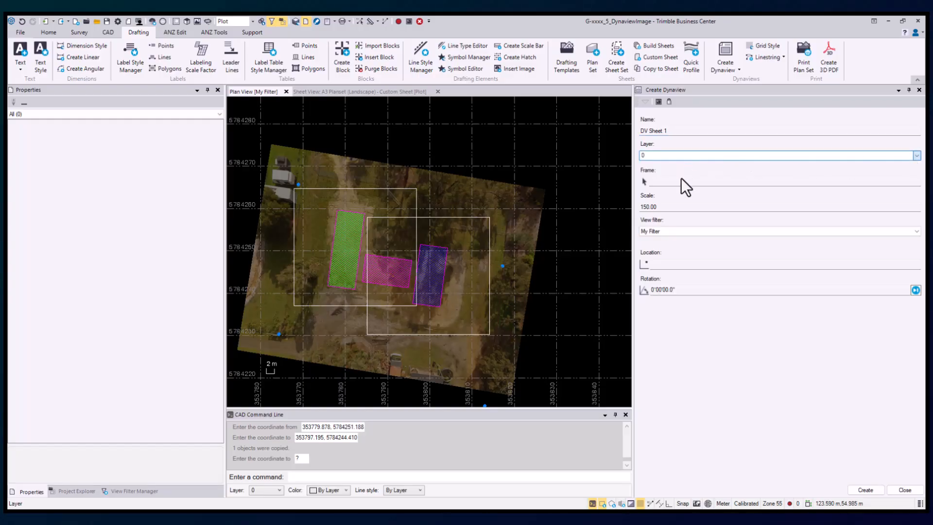
key("d")
key("d")
key("d")
key("d")
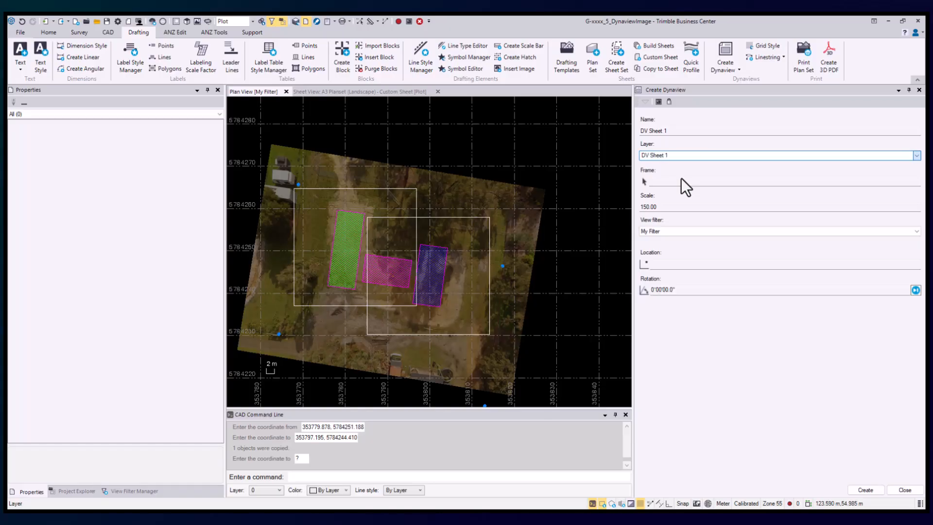
Use the frame around the green area for the Dynaview, with scale 100 and the My Filter view filter.
left_click(676, 183)
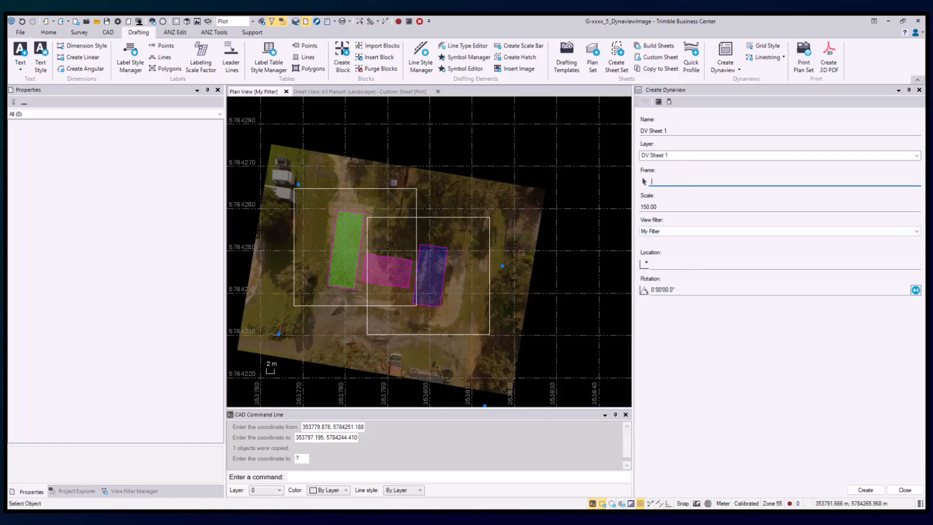
left_click(385, 190)
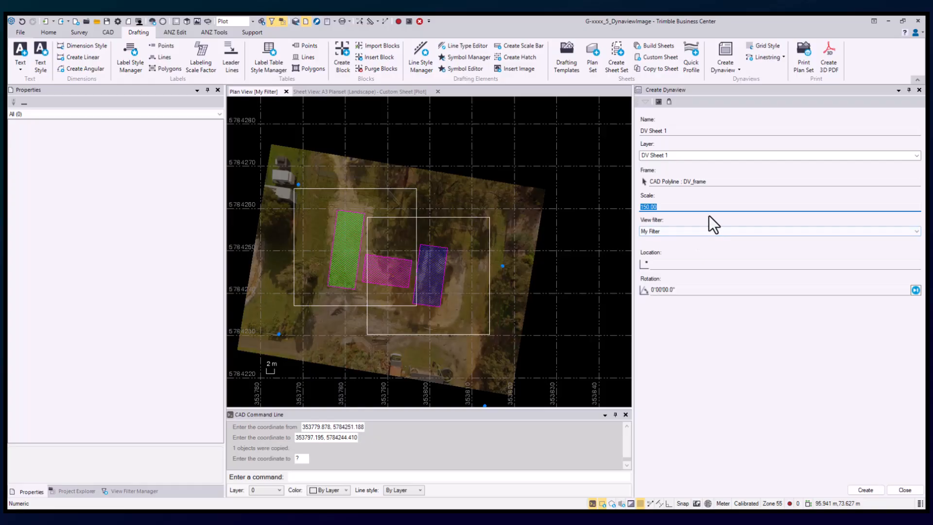
type("100")
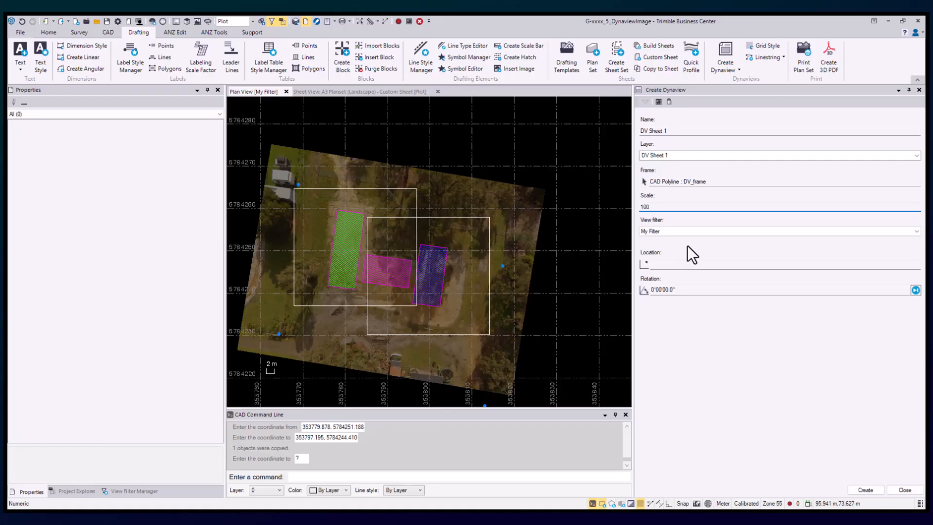
left_click(705, 231)
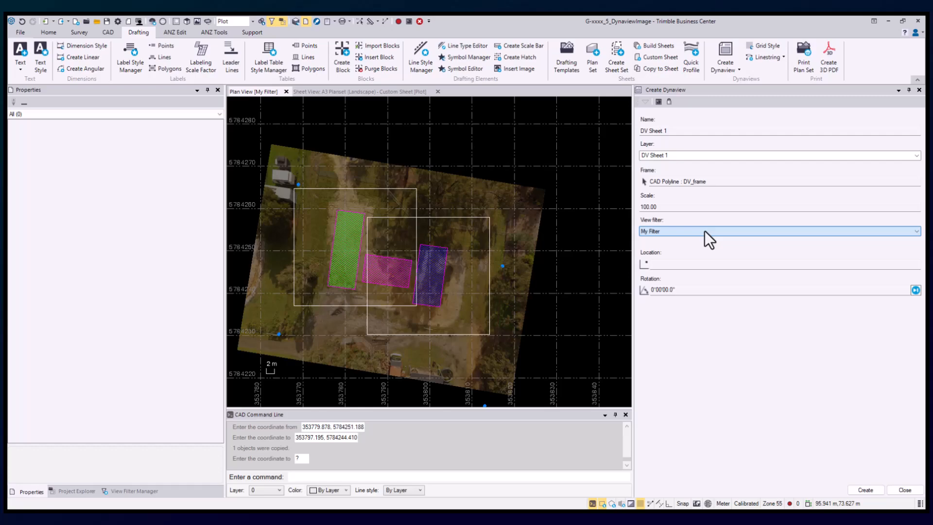
Display sheet 1 of the custom sheet set in the sheet view for placing the Dynaview.
left_click(681, 264)
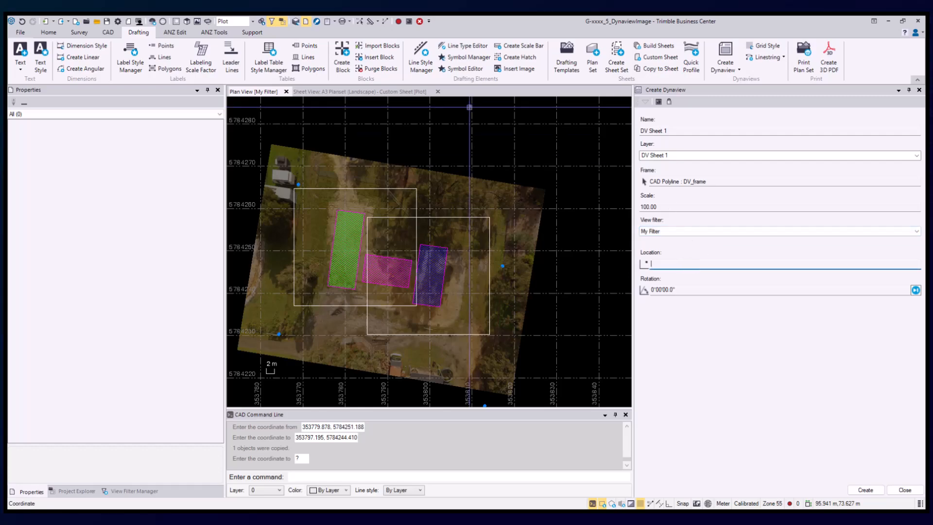
left_click(354, 91)
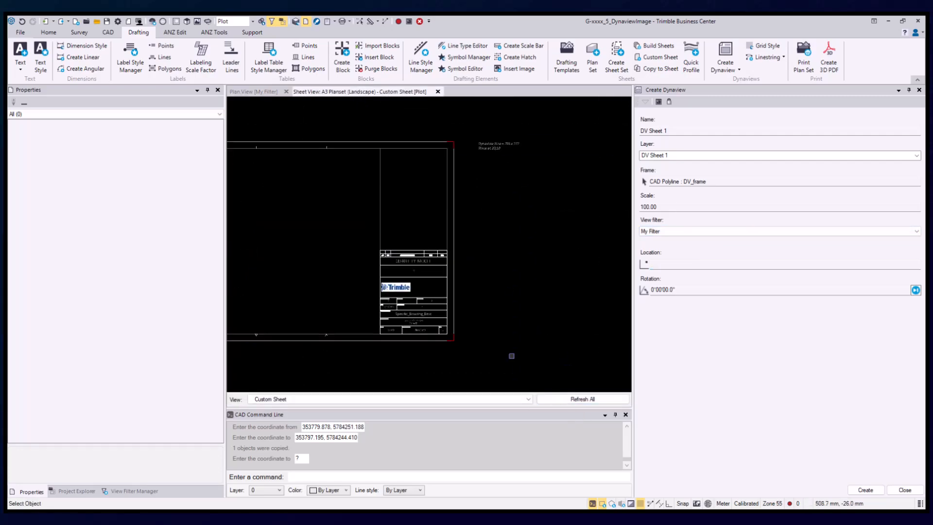
left_click(518, 397)
left_click(272, 255)
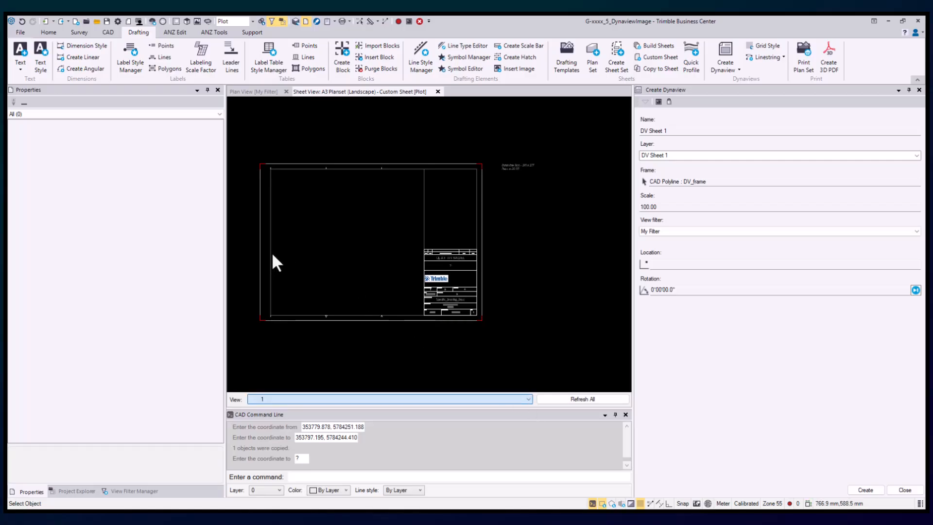
Place the DV Sheet 1 Dynaview at the inner border's lower-left corner (20.00, 10.00), create it and close the command.
left_click(687, 265)
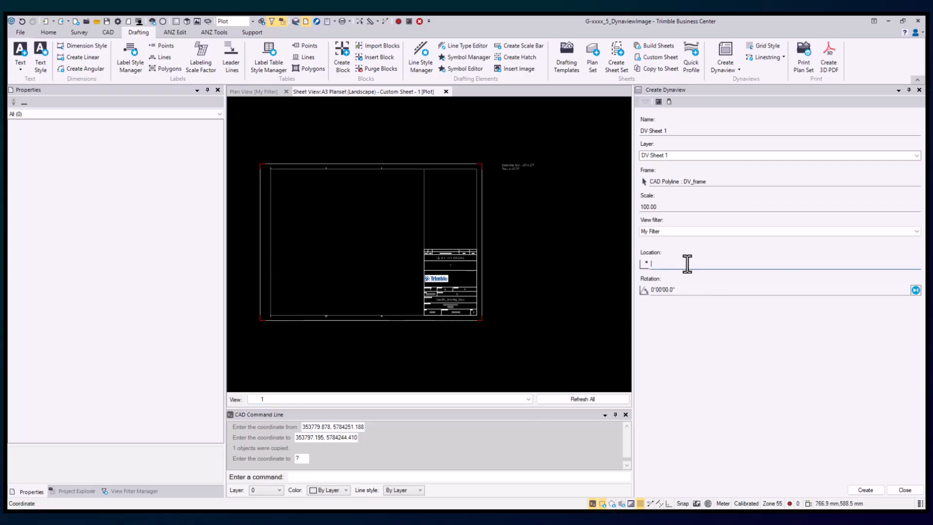
scroll(265, 311, "up", 5)
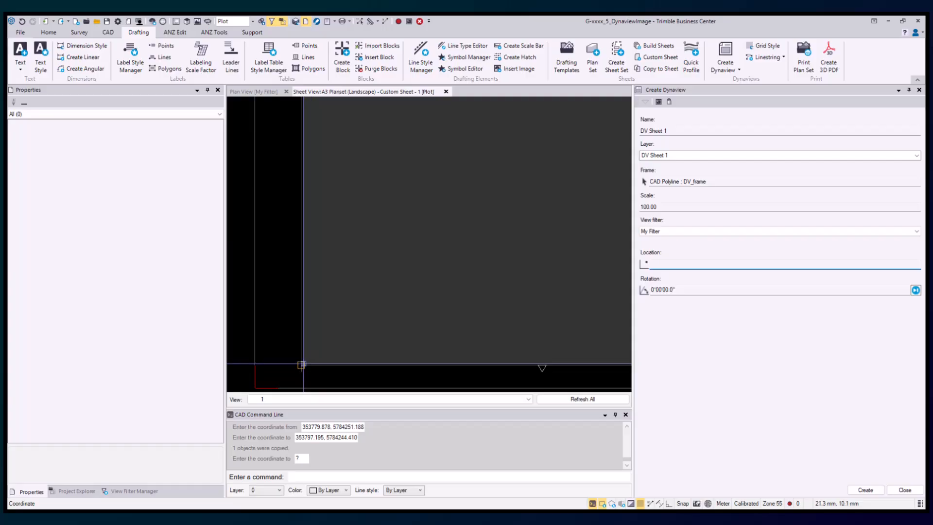
left_click(302, 364)
key("Return")
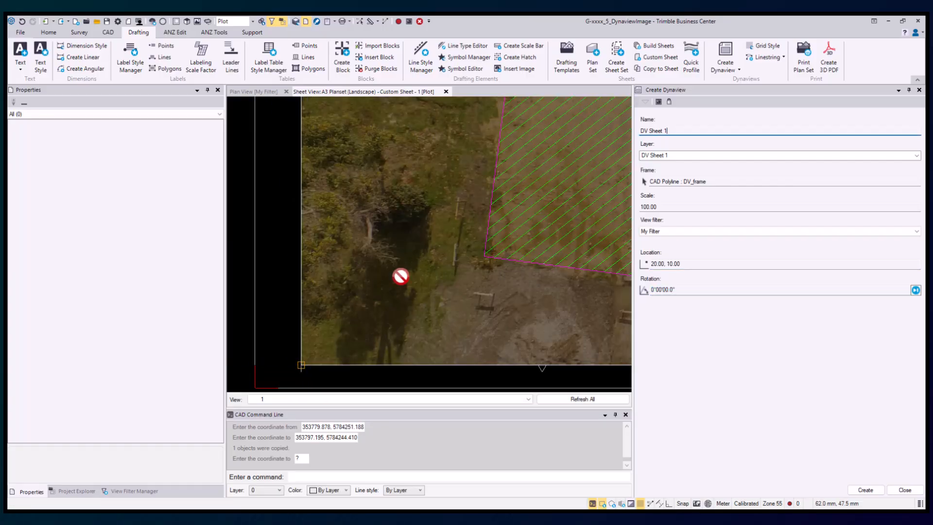
scroll(398, 275, "down", 5)
scroll(387, 273, "up", 2)
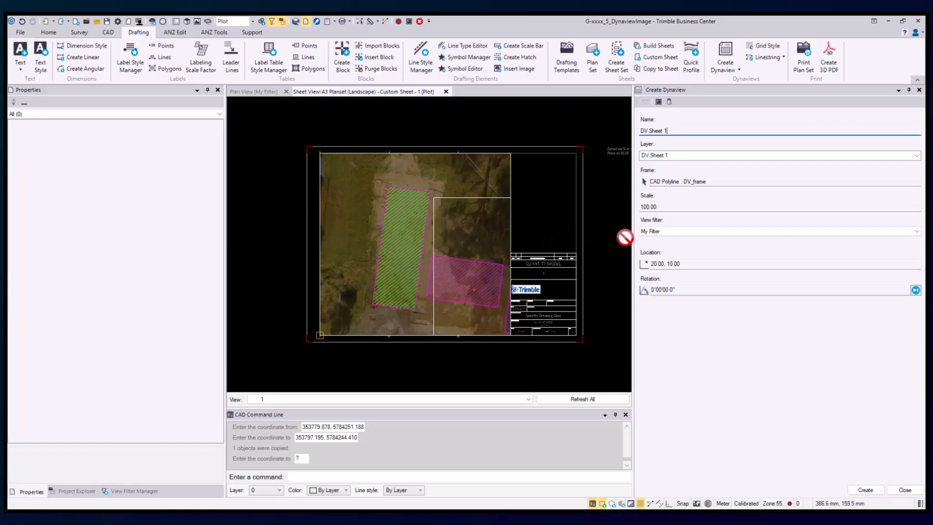
left_click(905, 490)
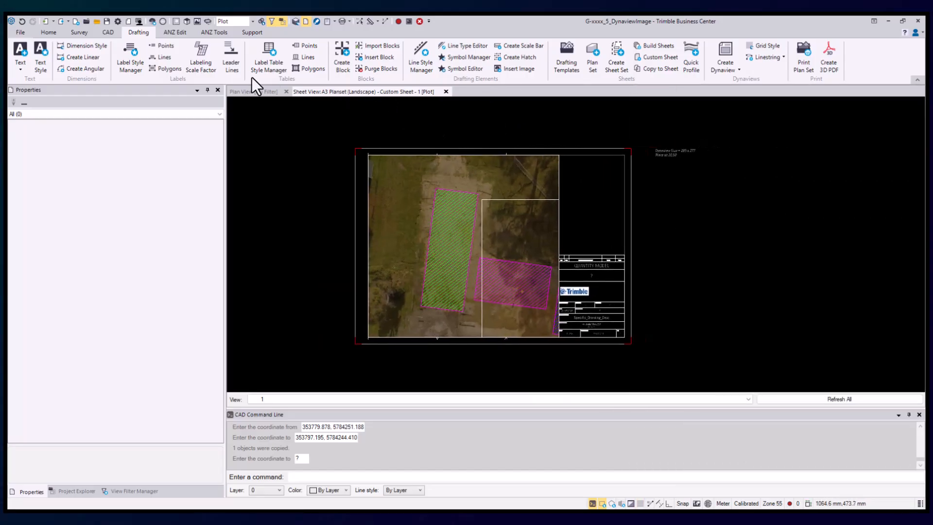
From the plan view, start another Dynaview named DV Sheet 2 on the DV Sheet 2 layer.
left_click(279, 91)
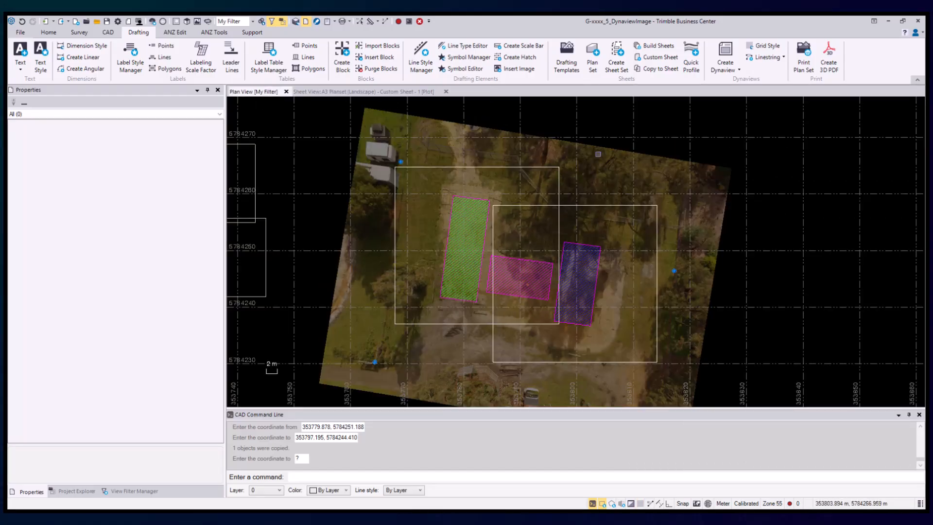
left_click(612, 206)
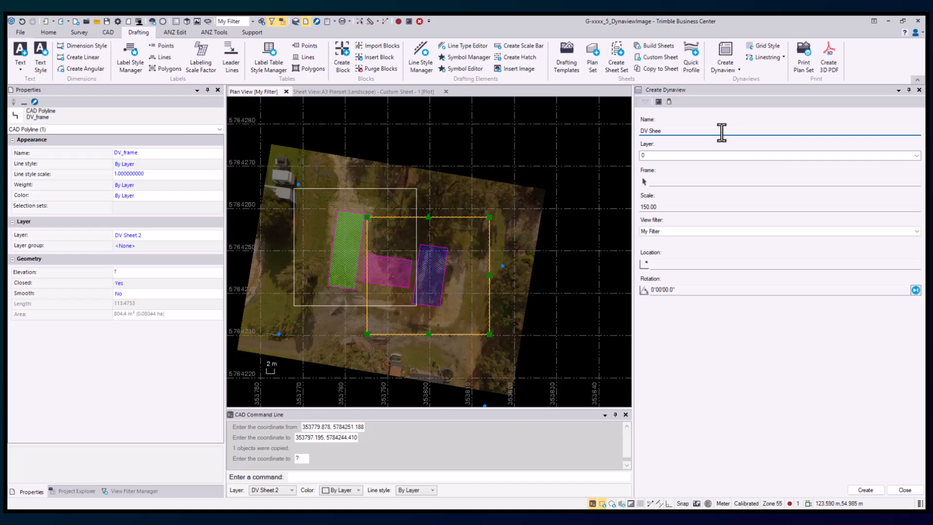
left_click(781, 154)
key("d")
key("d")
key("d")
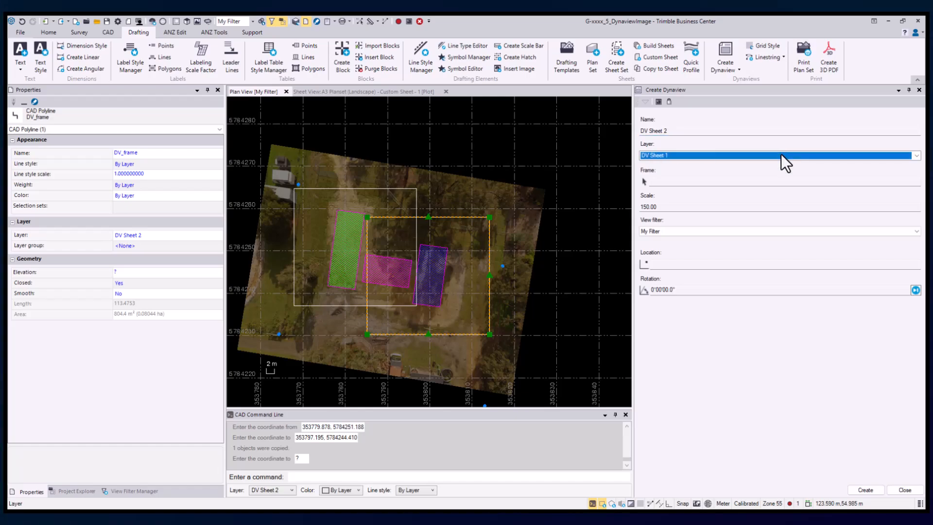
Use the frame around the blue area for the second Dynaview and set its scale to 100.
left_click(722, 184)
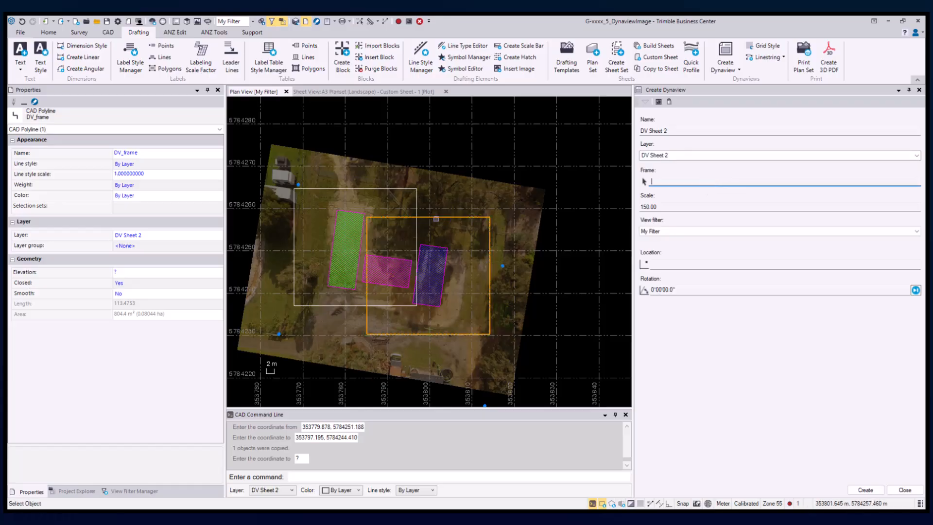
left_click(437, 217)
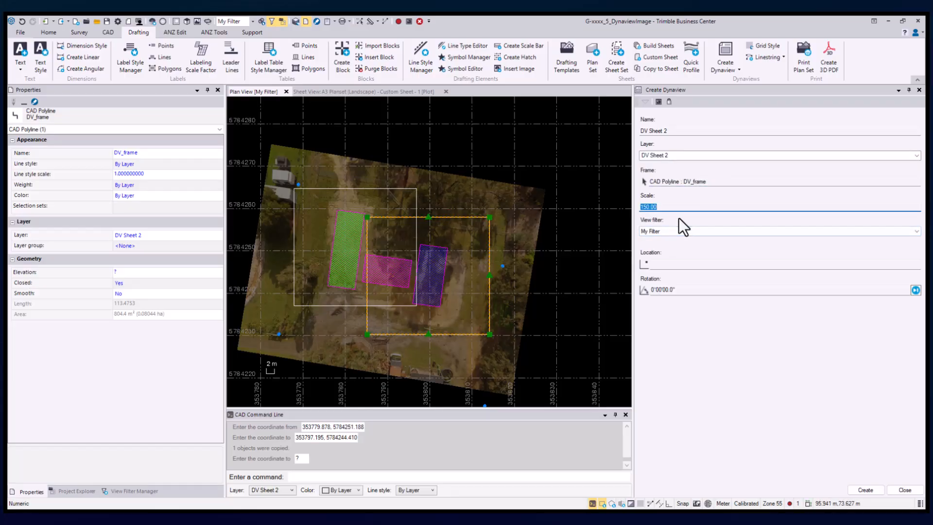
type("100")
key("Tab")
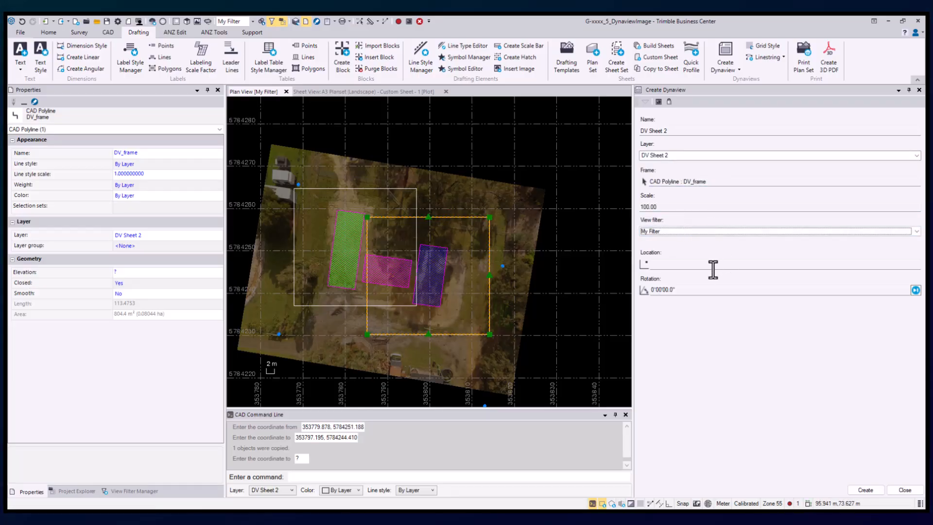
Switch to the sheet view and display sheet 2 of the custom sheet set for placing the second Dynaview.
left_click(710, 268)
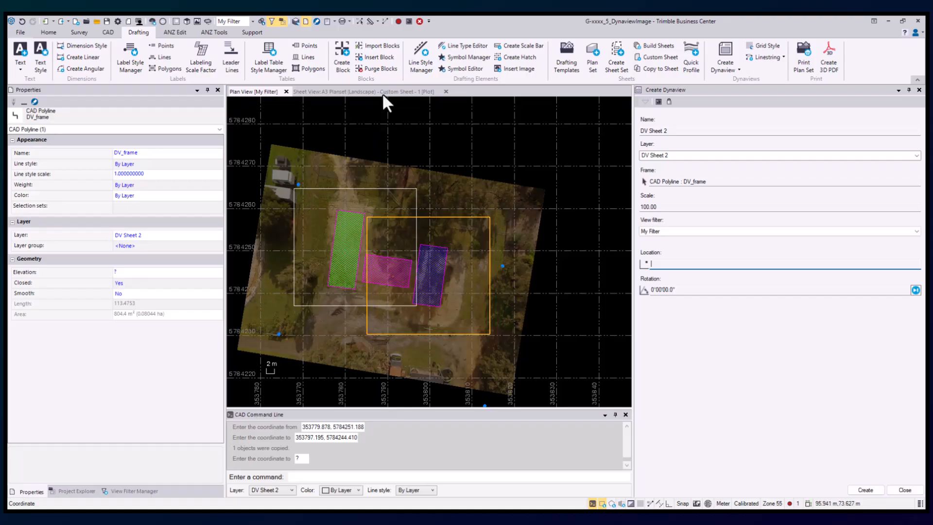
left_click(382, 92)
left_click(692, 265)
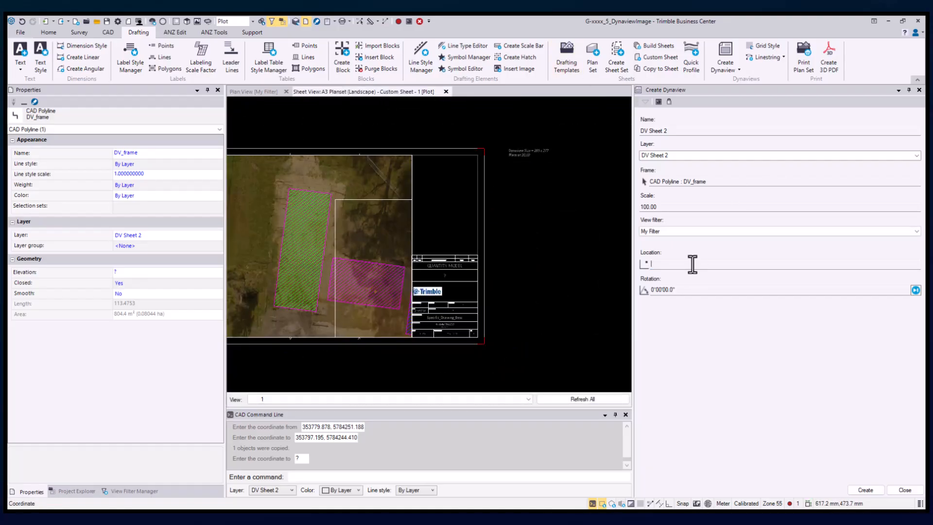
left_click(527, 401)
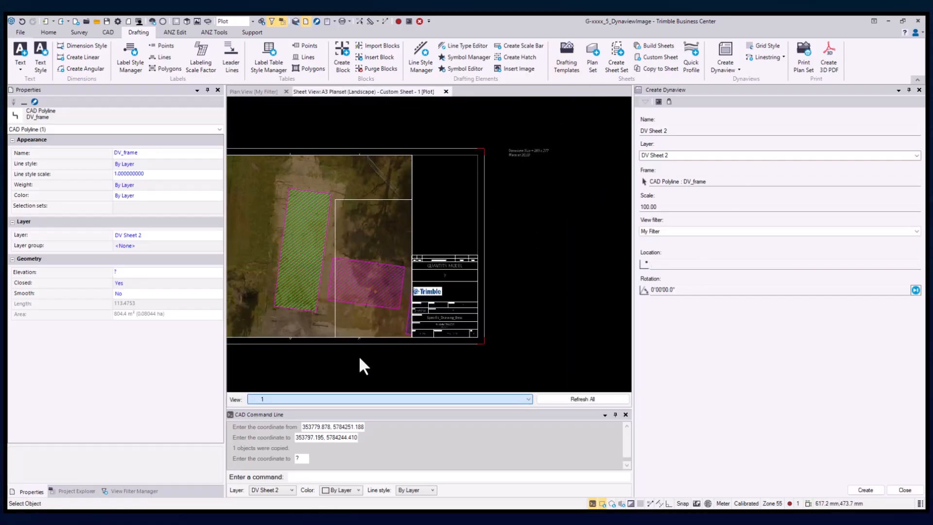
left_click(267, 259)
Place the DV Sheet 2 Dynaview at the inner border's lower-left corner (20.00, 10.00) on sheet 2 and create it.
left_click(684, 265)
scroll(387, 332, "up", 6)
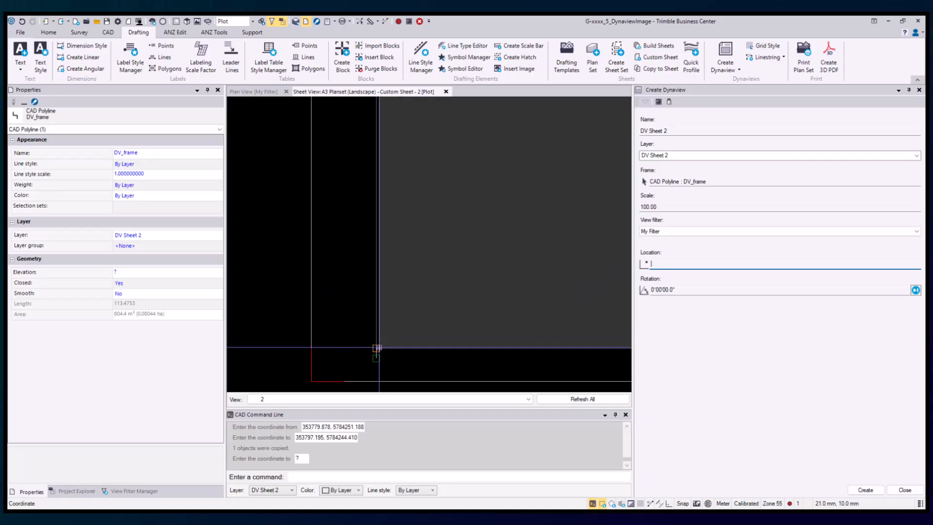
left_click(377, 348)
key("Return")
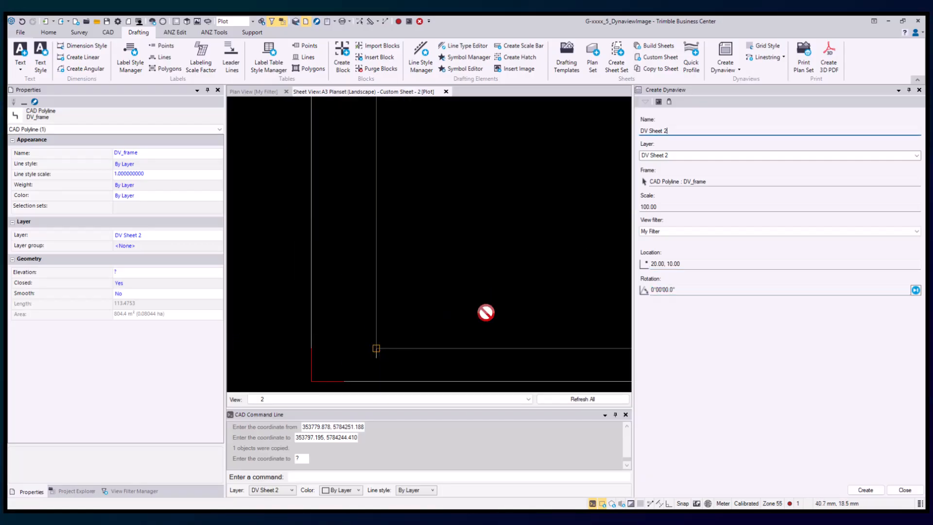
scroll(503, 256, "down", 6)
middle_click_drag(559, 219, 405, 283)
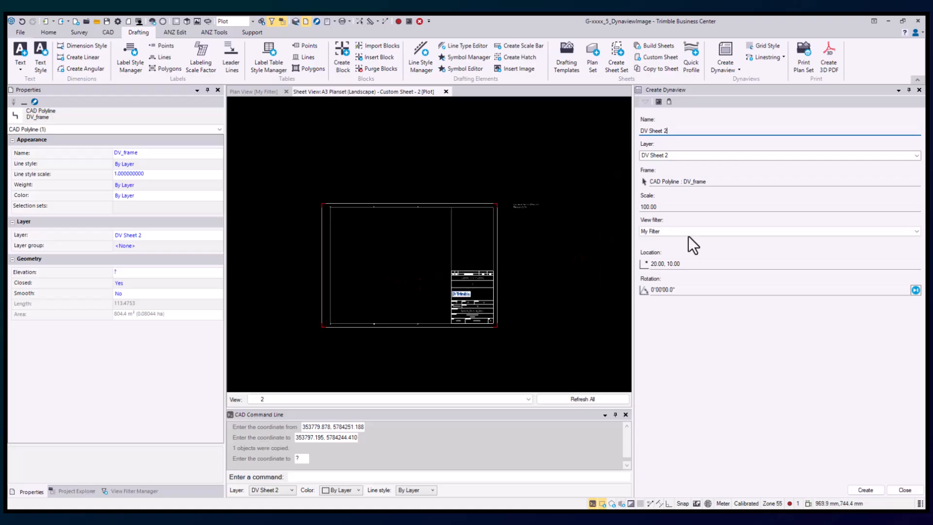
Pick the location 20.00, 10.00 on sheet 2 again, create the DV Sheet 2 Dynaview once more and close the command.
left_click(711, 267)
scroll(357, 309, "up", 5)
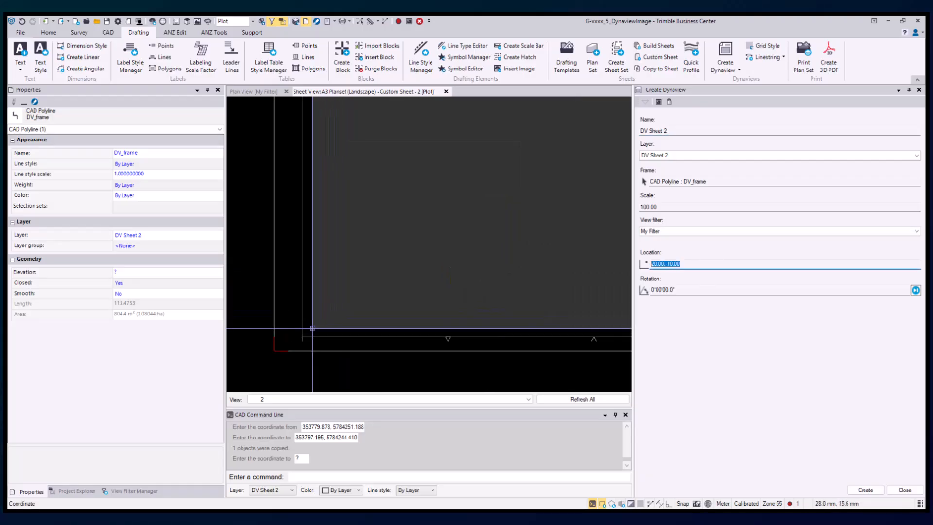
left_click(296, 341)
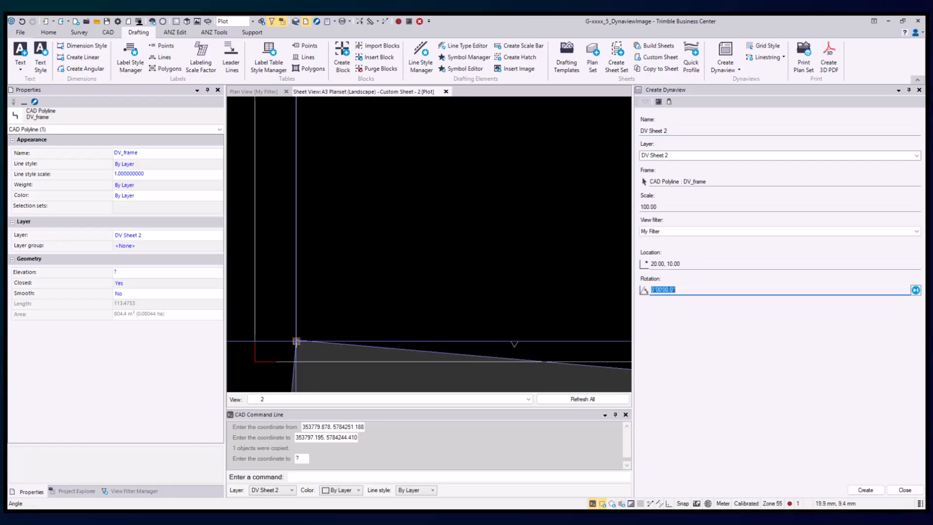
key("Return")
scroll(418, 308, "down", 6)
middle_click_drag(458, 280, 431, 293)
left_click(905, 489)
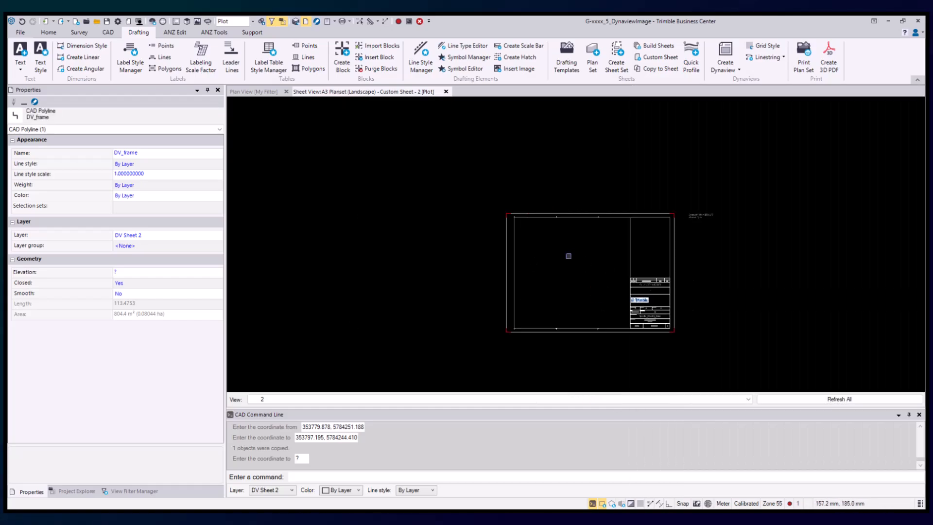
Turn on the DV Sheet 2 layer in the Plot view filter.
middle_click_drag(567, 255, 499, 265)
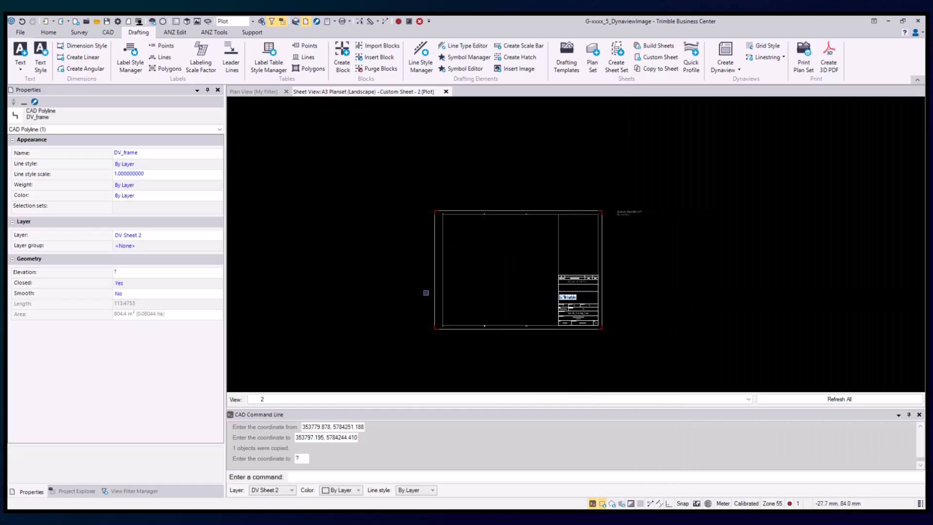
left_click(125, 491)
scroll(43, 273, "down", 10)
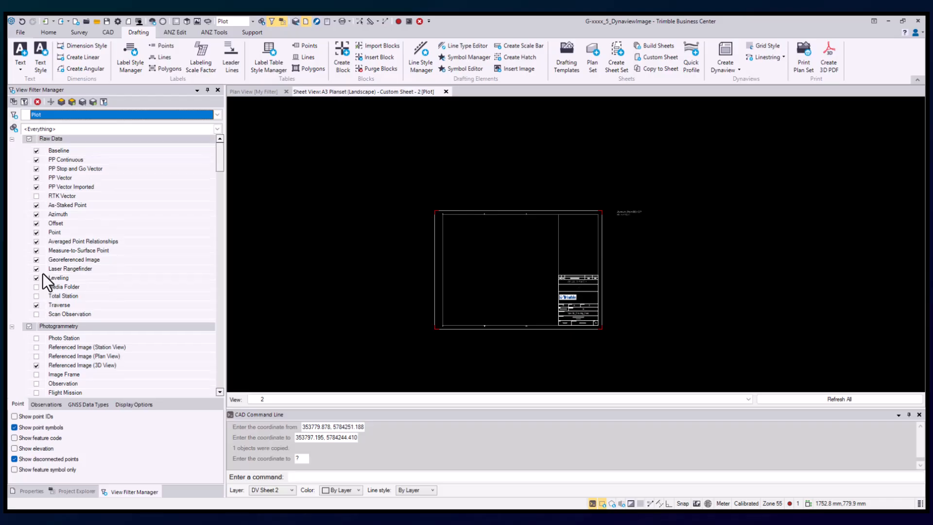
left_click(36, 178)
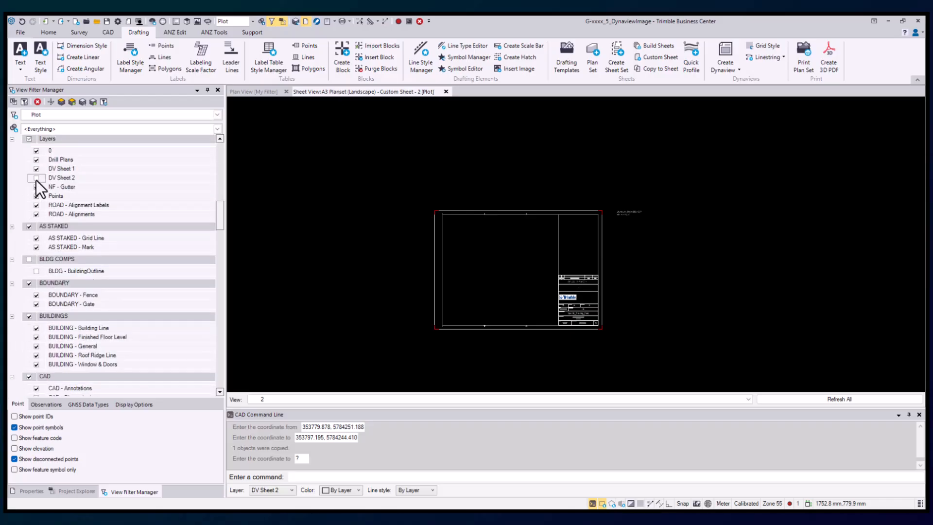
Examine the DV Sheet 2 Dynaview on sheet 2, briefly selecting it to check its extents and overlapping frame.
mouse_move(396, 212)
middle_mouse_down()
mouse_move(323, 214)
mouse_move(339, 220)
middle_mouse_up()
scroll(328, 235, "up", 2)
scroll(329, 235, "up", 1)
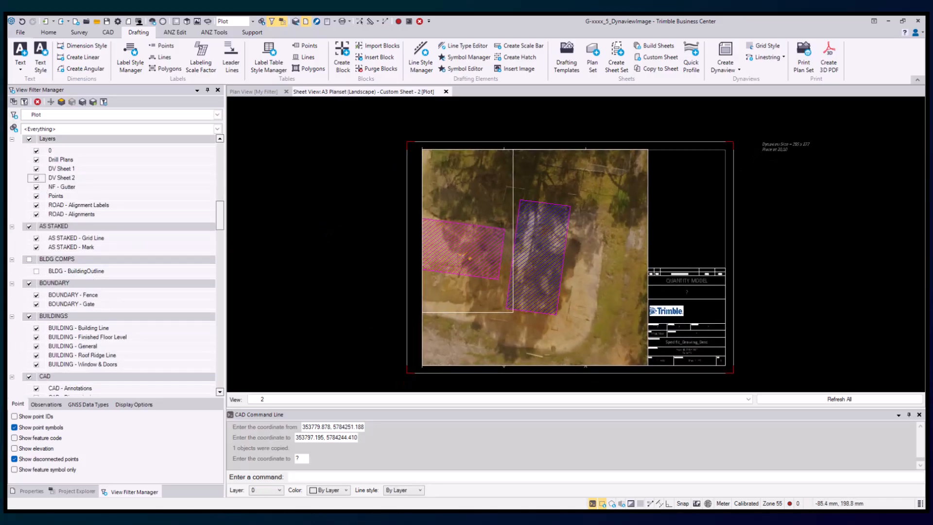
middle_click_drag(260, 177, 272, 178)
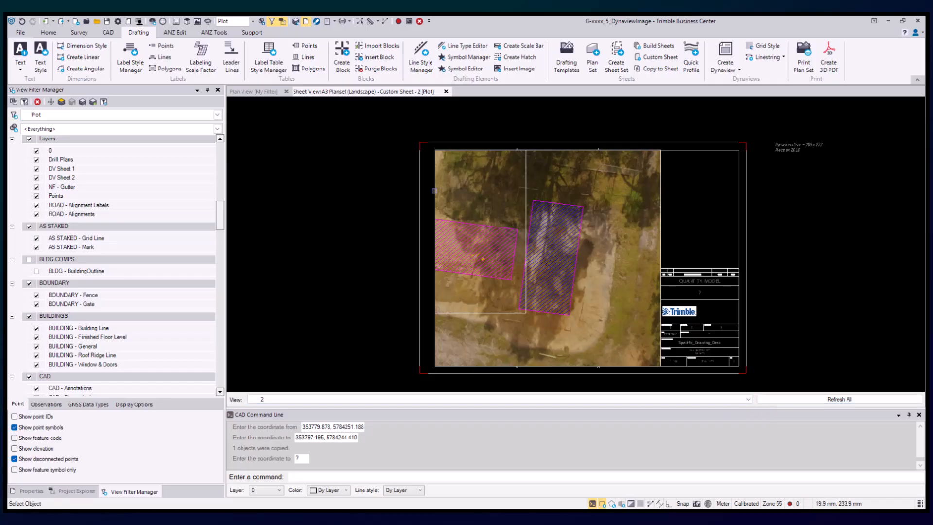
left_click(504, 206)
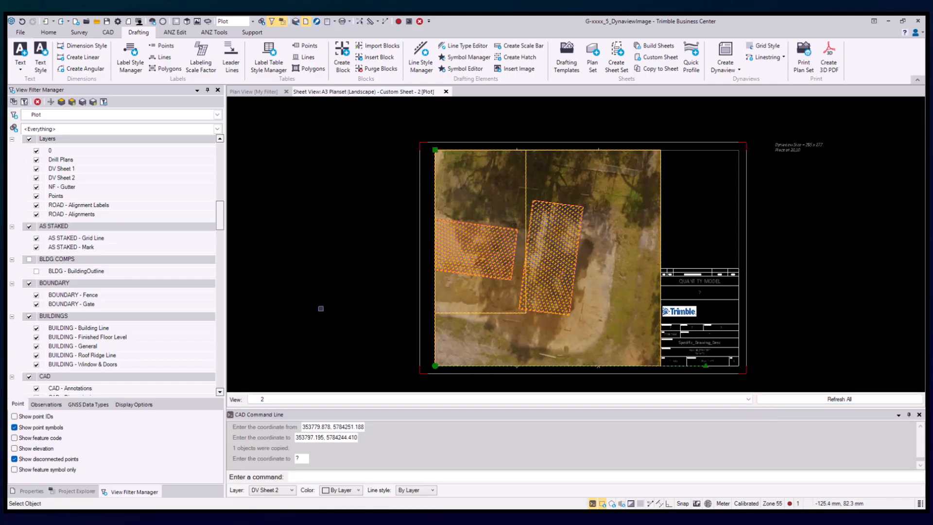
left_click(321, 308)
middle_click_drag(344, 195, 291, 189)
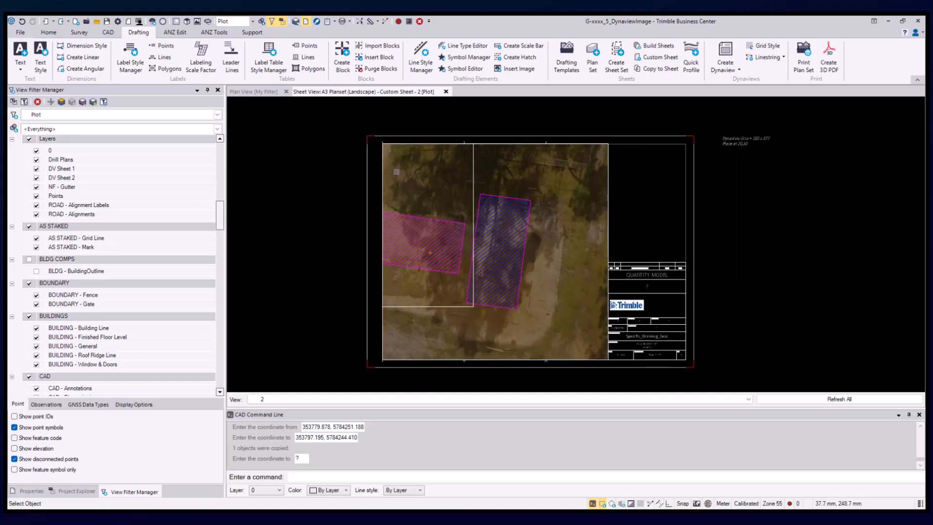
Display sheets 1, 2 and 3 of the custom sheet set to compare their Dynaviews, then return to sheet 1.
left_click(714, 398)
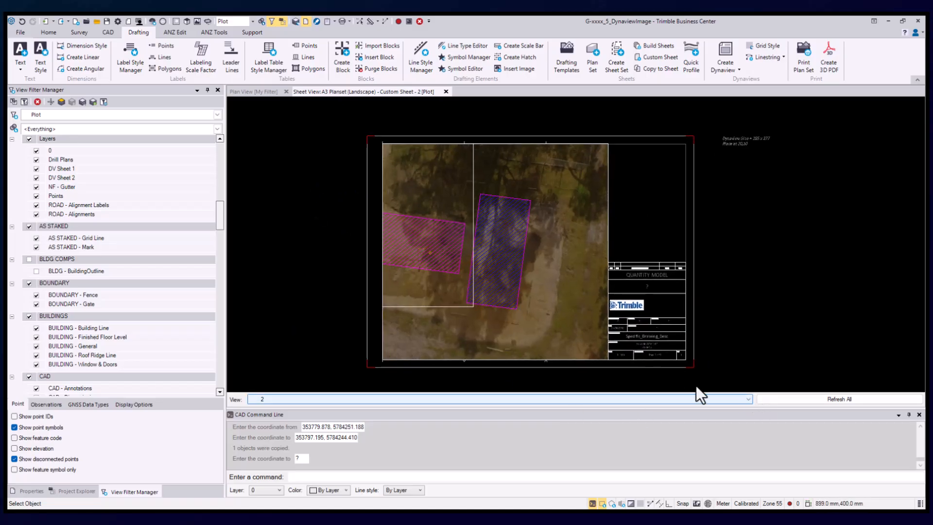
left_click(261, 259)
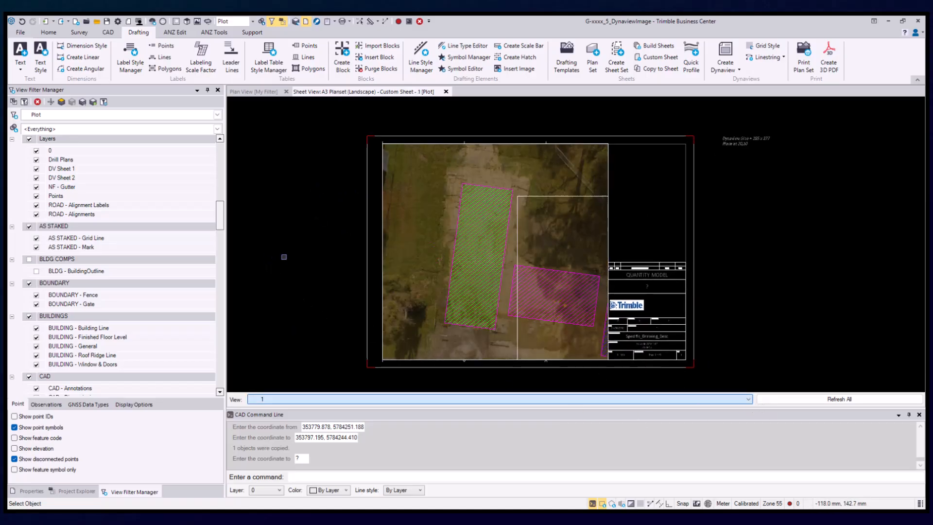
left_click(738, 397)
left_click(278, 265)
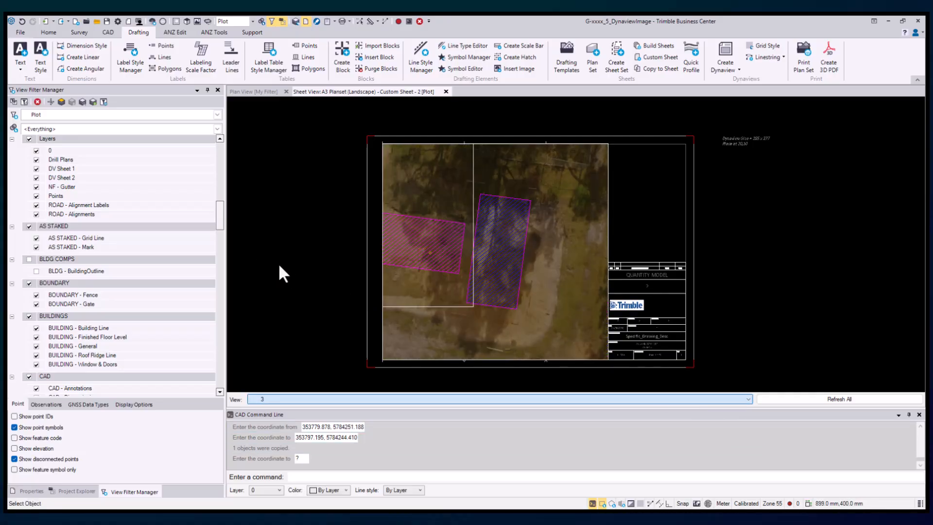
left_click(264, 264)
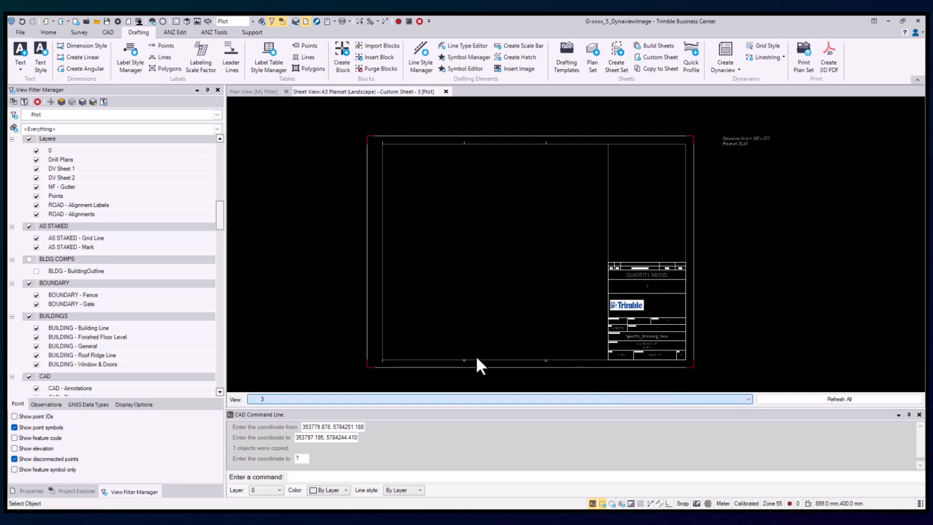
left_click(271, 263)
middle_click_drag(312, 198, 315, 205)
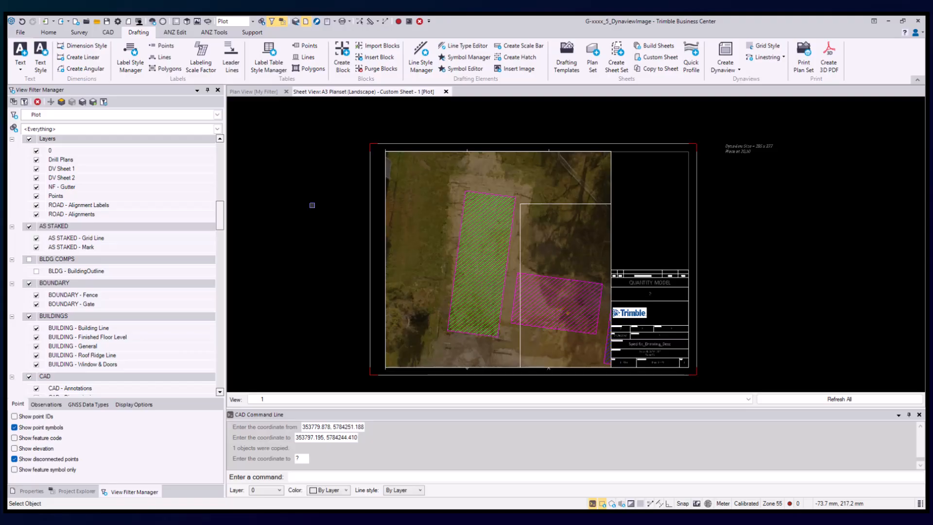
mouse_move(304, 206)
middle_mouse_down()
mouse_move(298, 200)
mouse_move(298, 210)
middle_mouse_up()
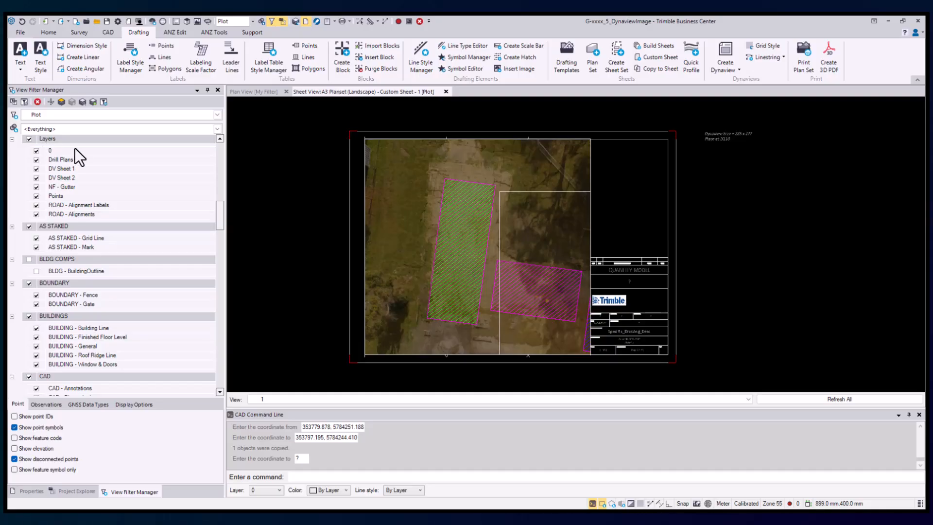
Duplicate the Plot view filter and name the copy "Sheet 1 plot".
left_click(45, 141)
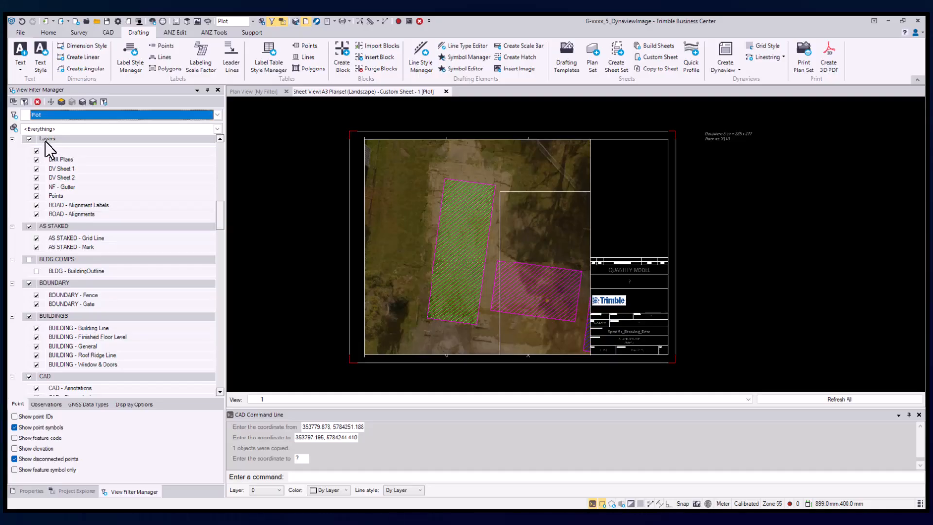
left_click(14, 103)
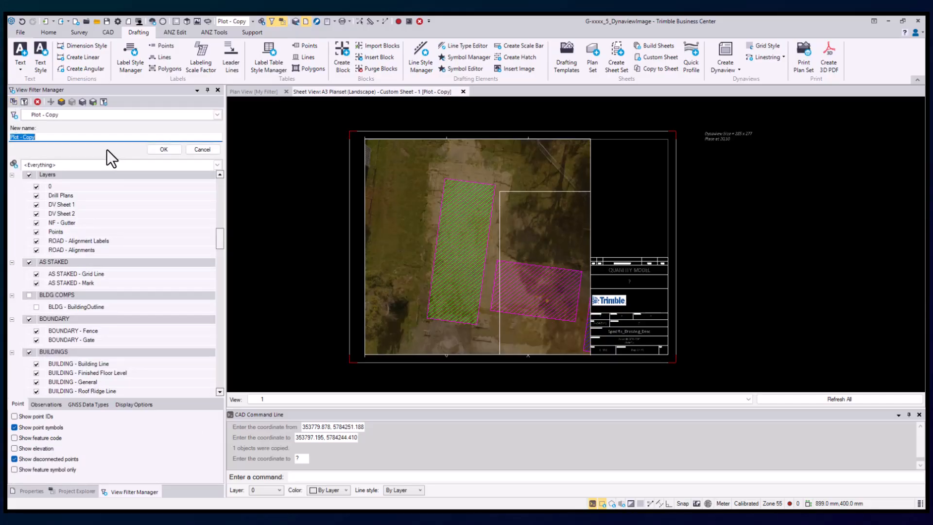
type("Sheet 1 plot")
left_click(170, 151)
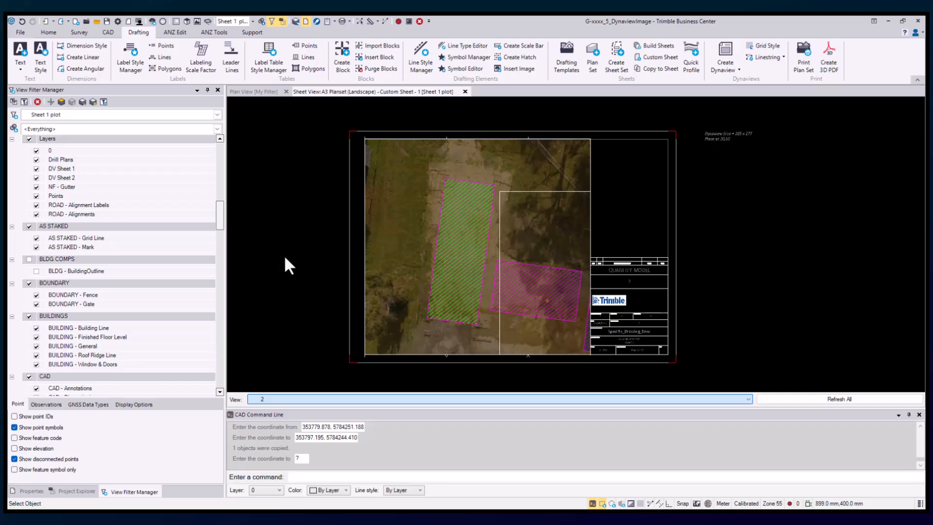
Set the view filter of the DV Sheet 1 Dynaview on sheet 1 to Sheet 1 plot.
left_click(442, 264)
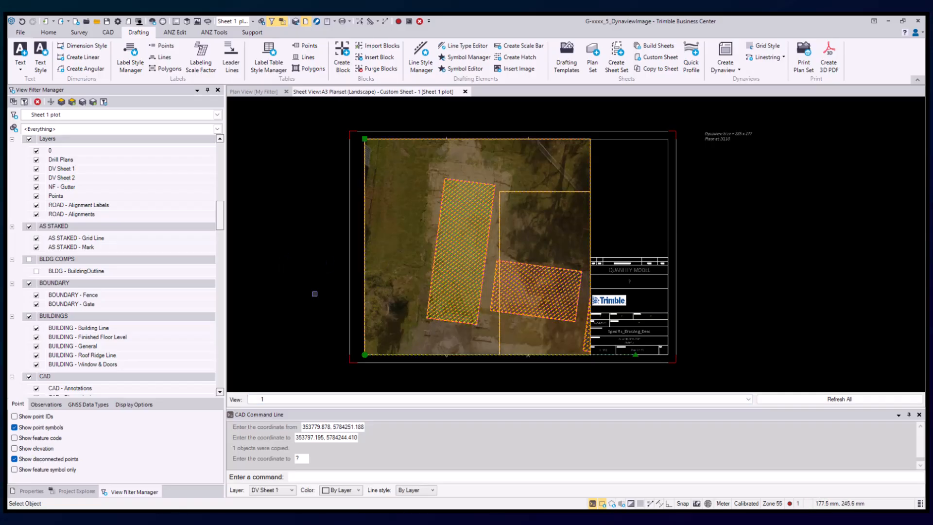
left_click(30, 494)
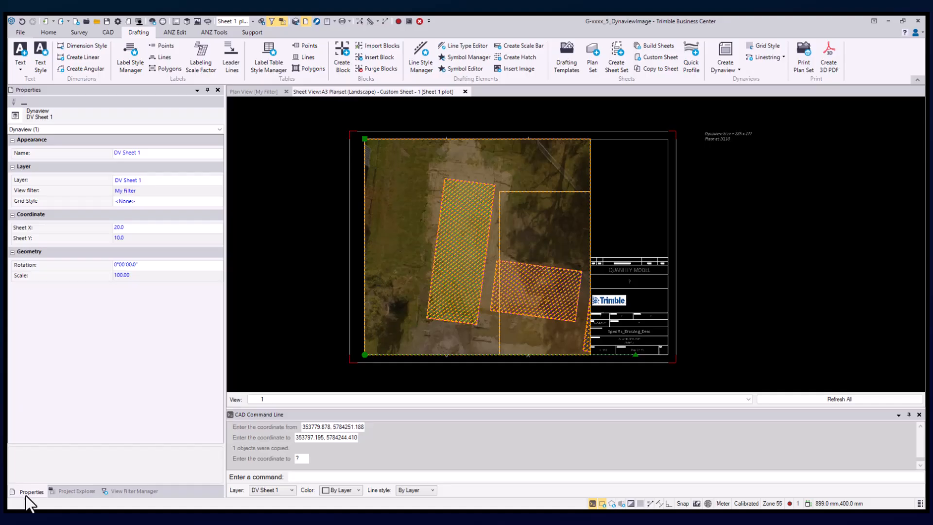
left_click(185, 191)
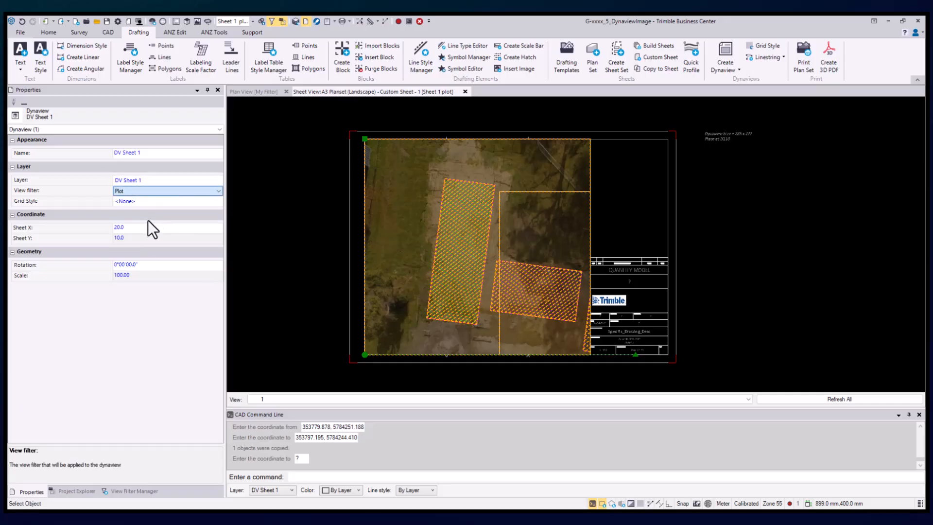
left_click(144, 219)
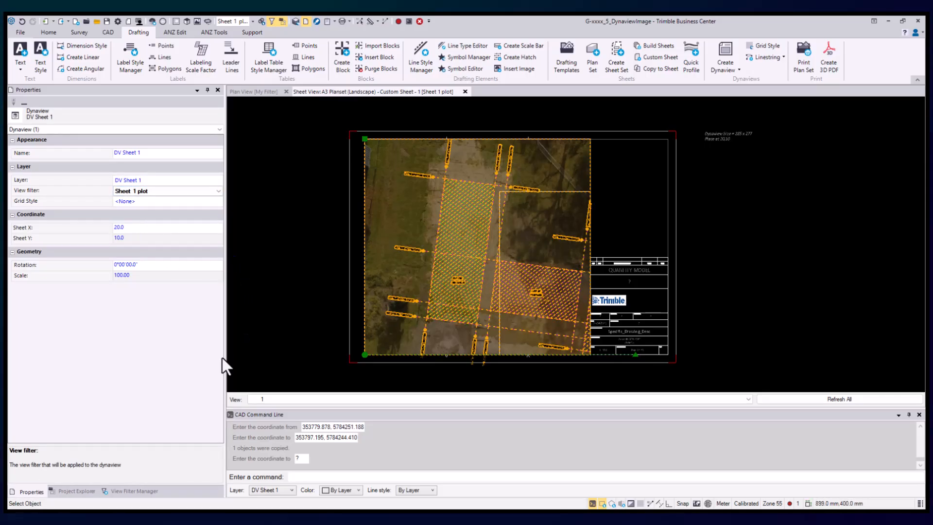
Turn off the DV Sheet 2 layer in the Sheet 1 plot view filter.
left_click(135, 492)
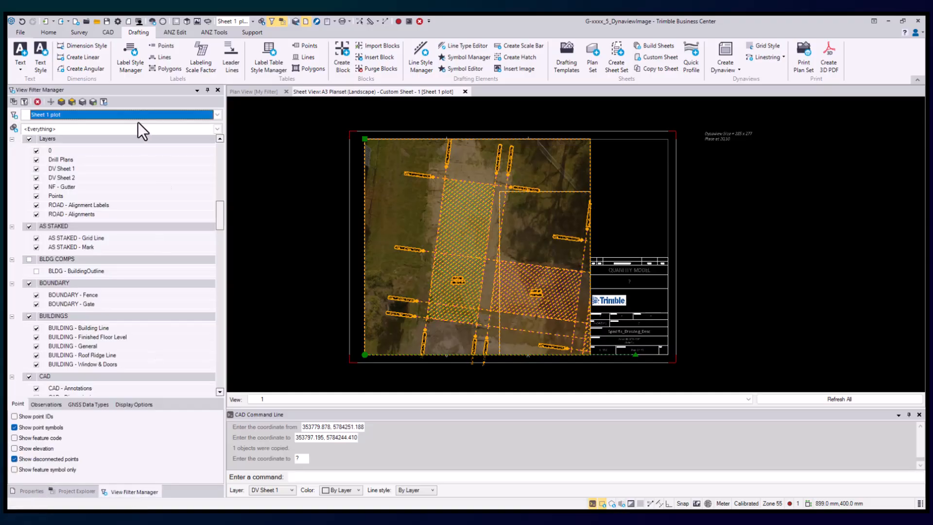
scroll(156, 214, "down", 4)
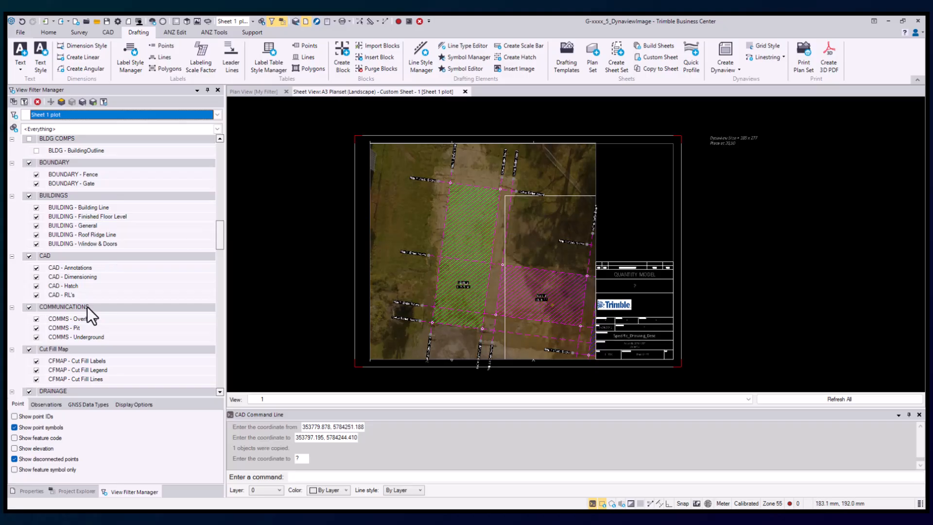
scroll(109, 216, "down", 4)
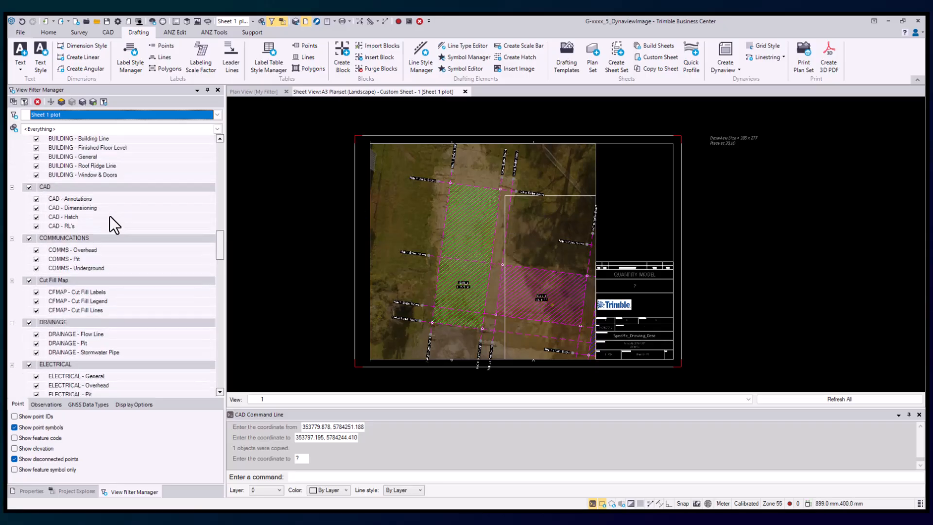
scroll(110, 215, "up", 8)
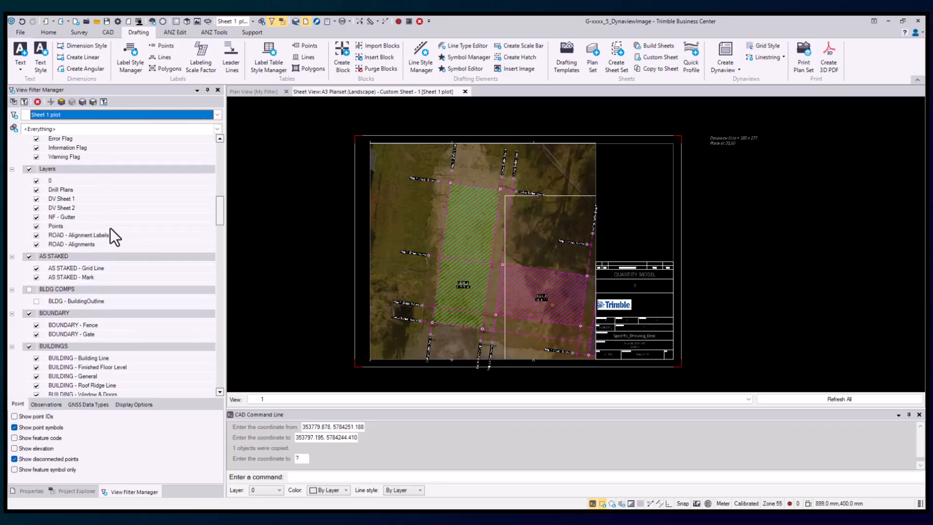
left_click(36, 208)
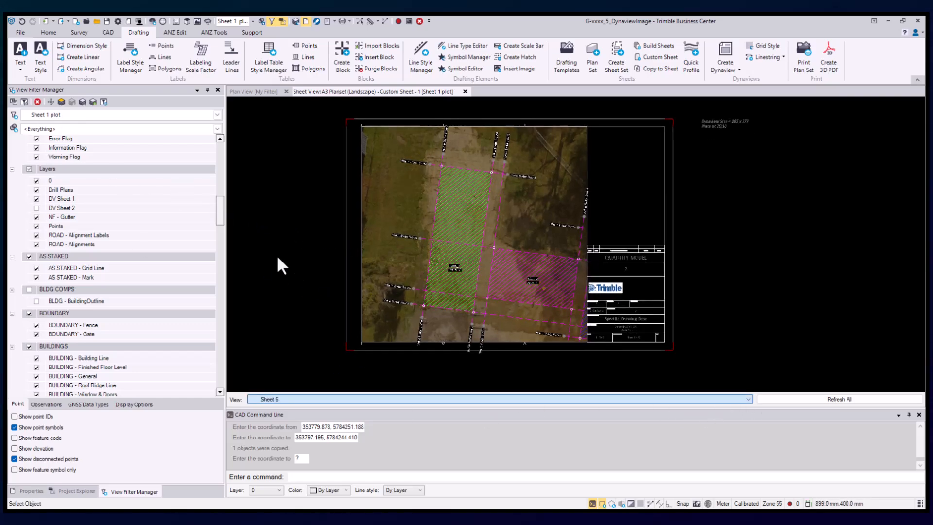
Create a "sheet 2 plot" view filter with DV Sheet 1 off and DV Sheet 2 on, display sheet 2 with it and refresh all.
type("2")
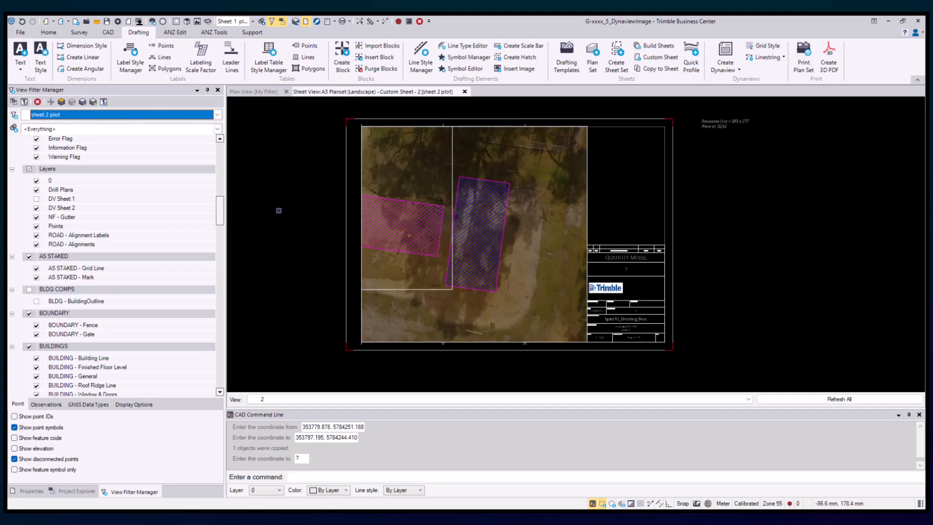
left_click(856, 399)
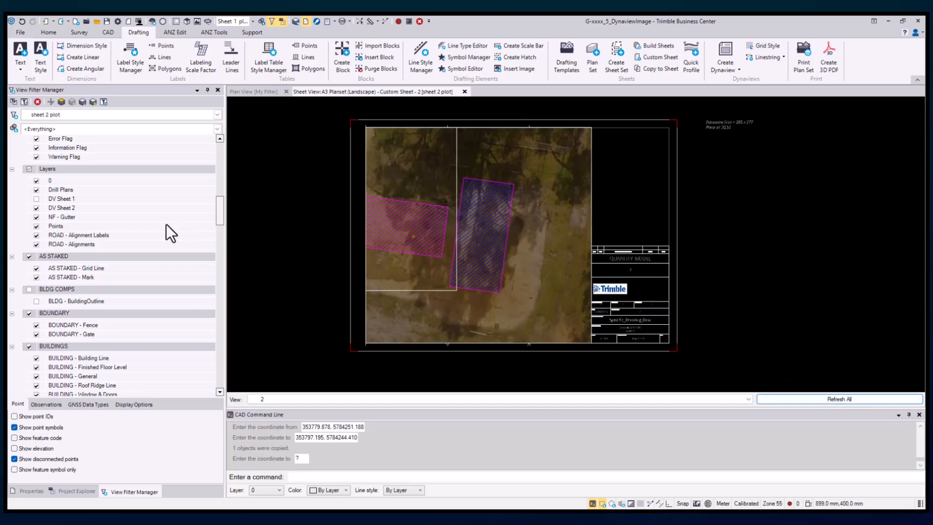
left_click(200, 115)
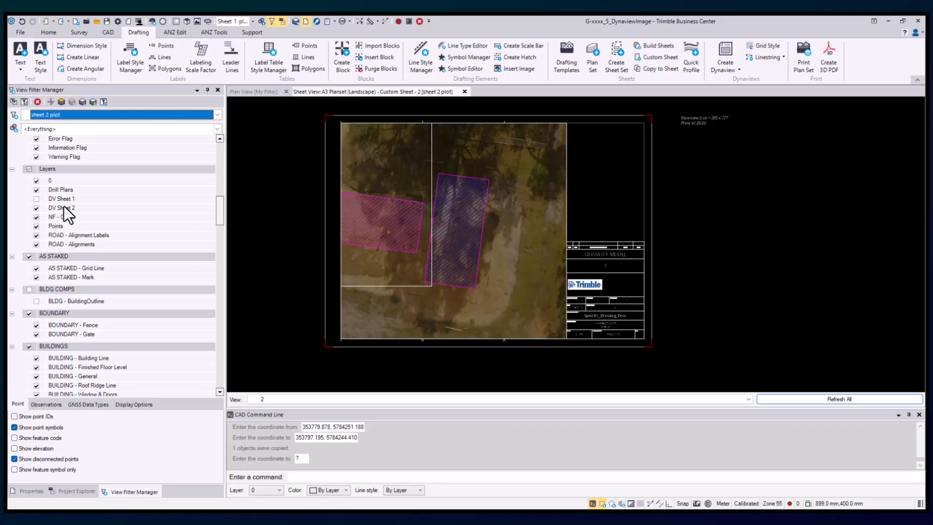
left_click(65, 209)
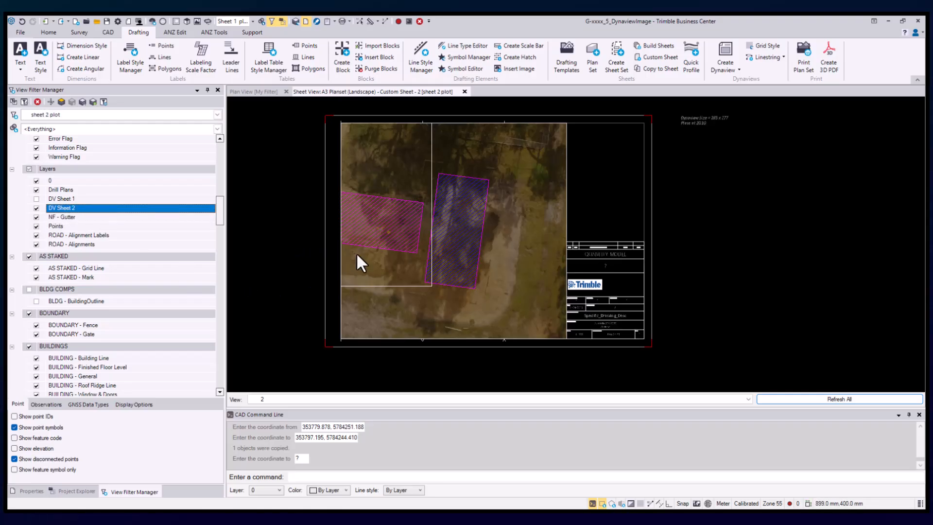
Set the view filter of the DV Sheet 2 Dynaview on sheet 2 to sheet 2 plot and deselect it.
left_click(412, 268)
left_click(29, 490)
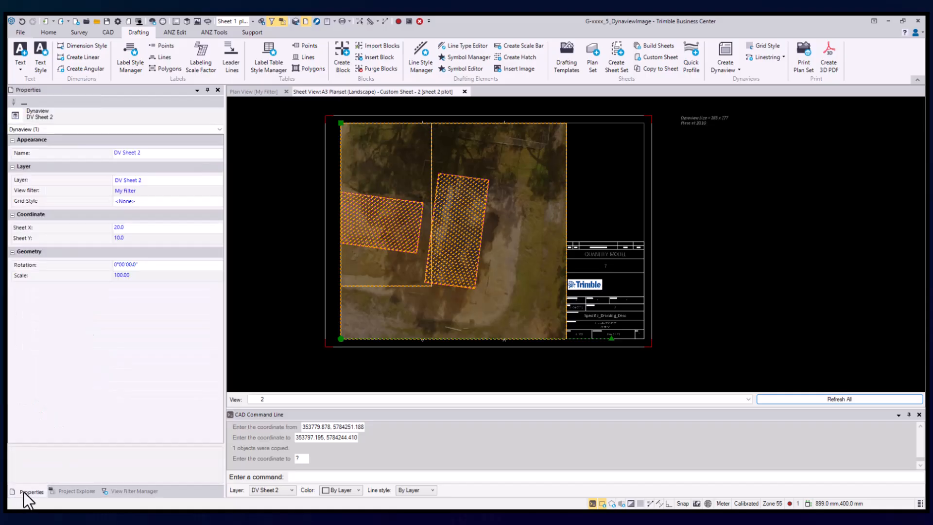
left_click(194, 188)
left_click(153, 223)
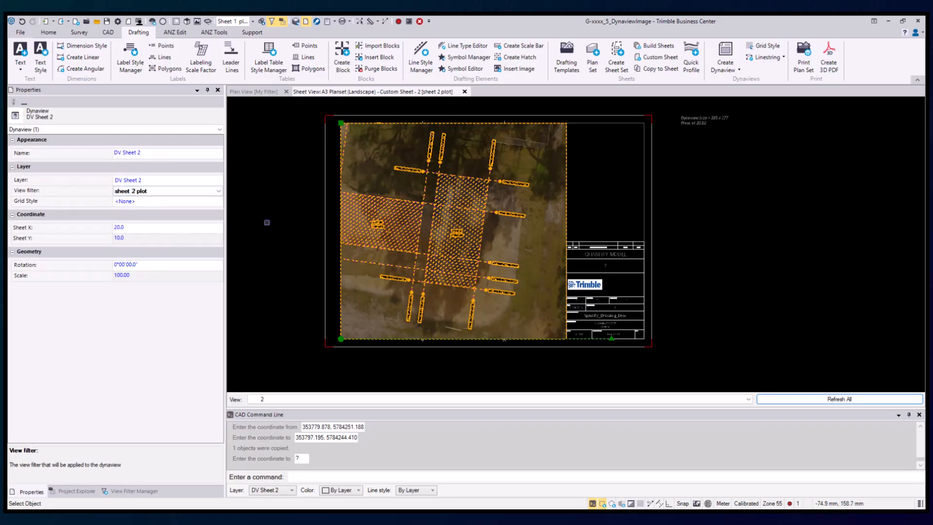
key("Tab")
key("Tab")
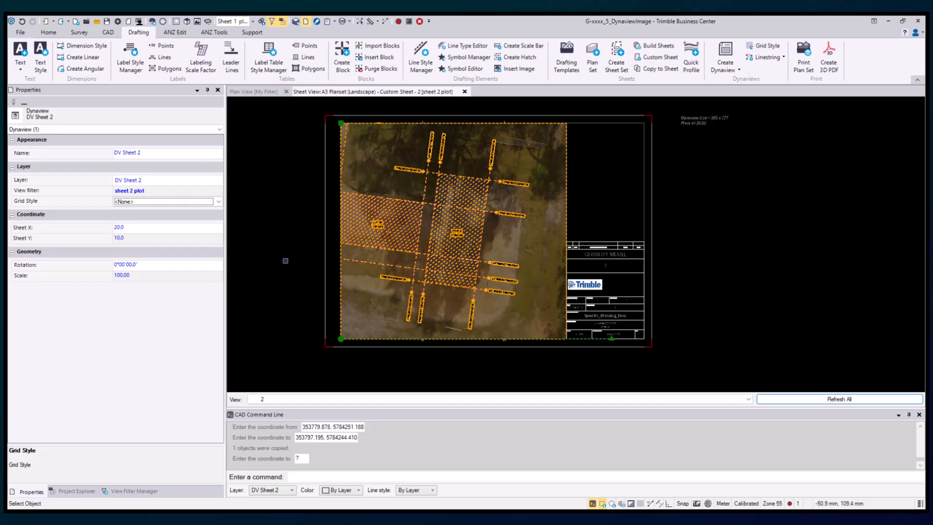
key("Escape")
middle_click_drag(266, 277, 317, 265)
scroll(289, 280, "down", 1)
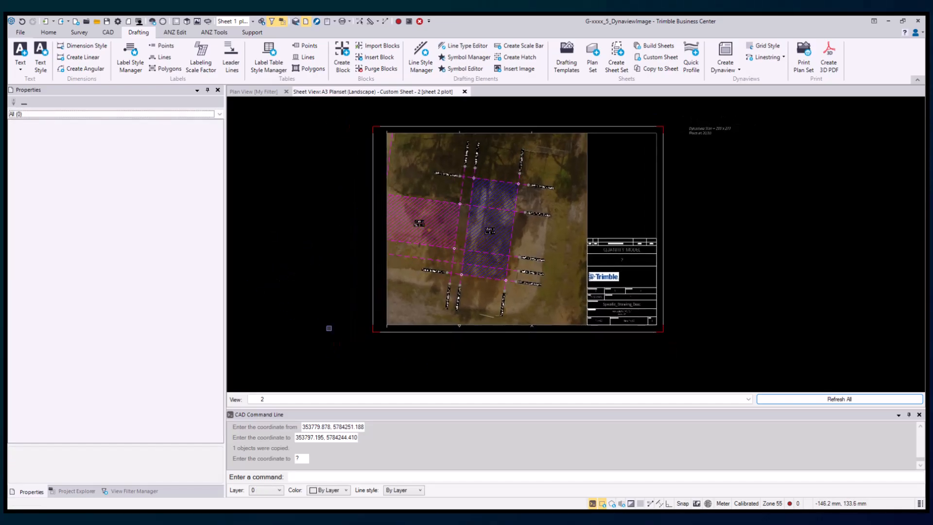
Display sheet 1 of the custom sheet set and apply the Sheet 1 plot view filter to it.
left_click(749, 400)
left_click(276, 258)
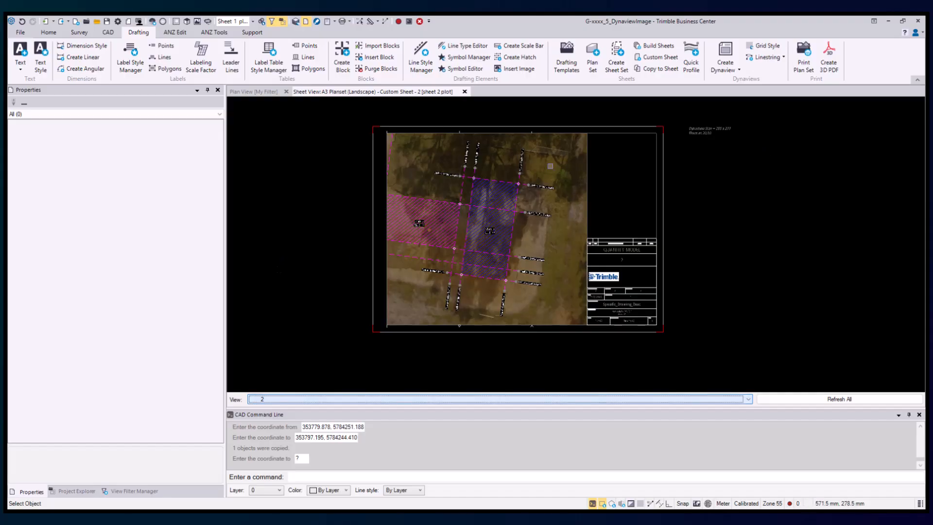
left_click(747, 402)
left_click(286, 251)
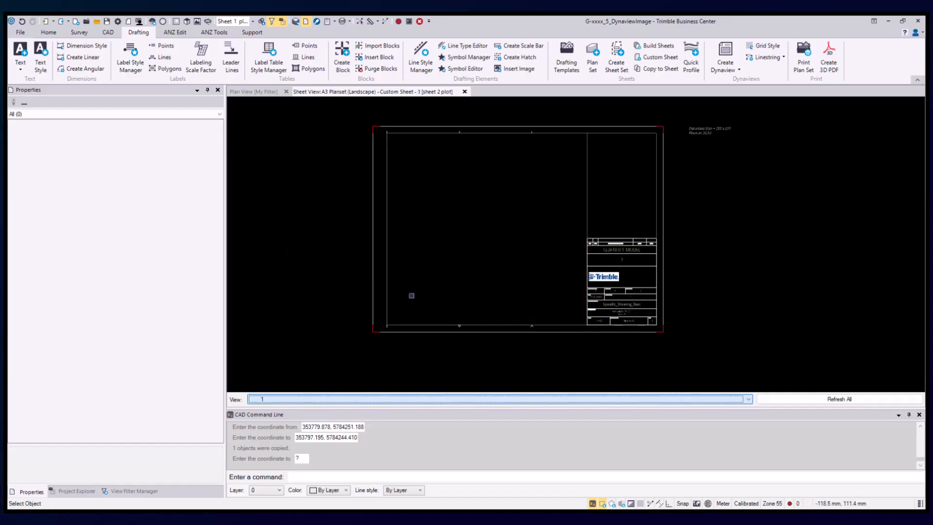
left_click(126, 489)
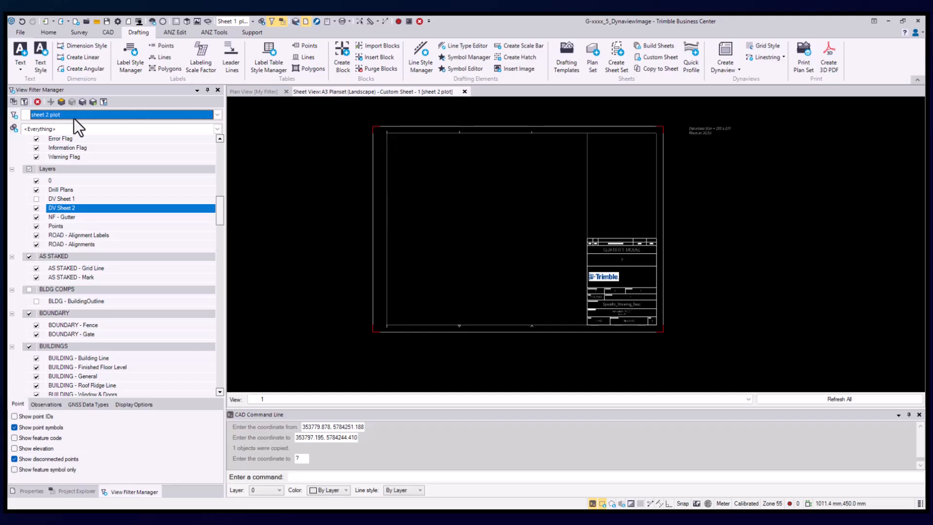
left_click(219, 113)
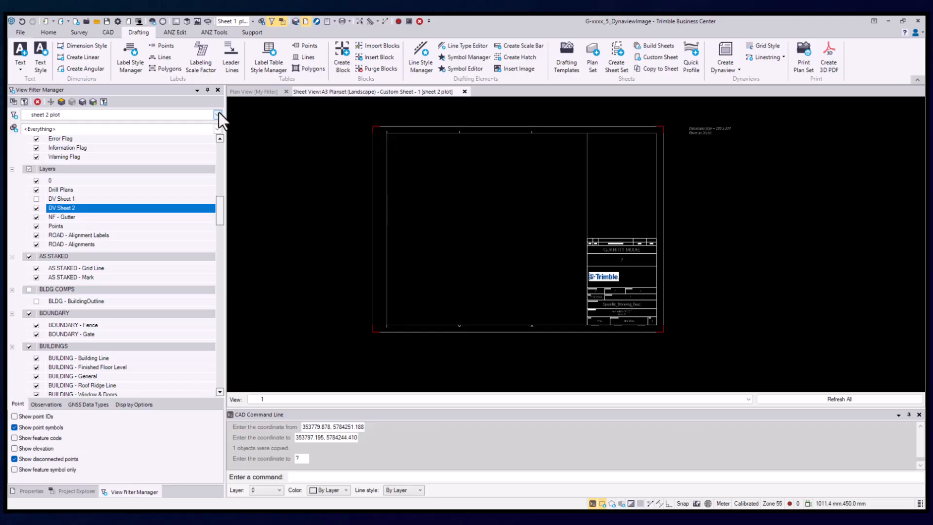
left_click(57, 148)
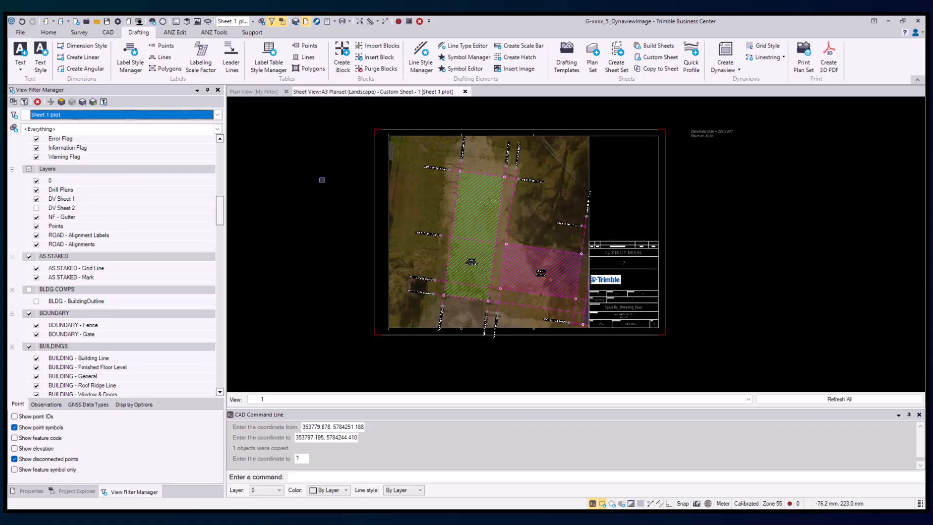
middle_click_drag(321, 180, 324, 186)
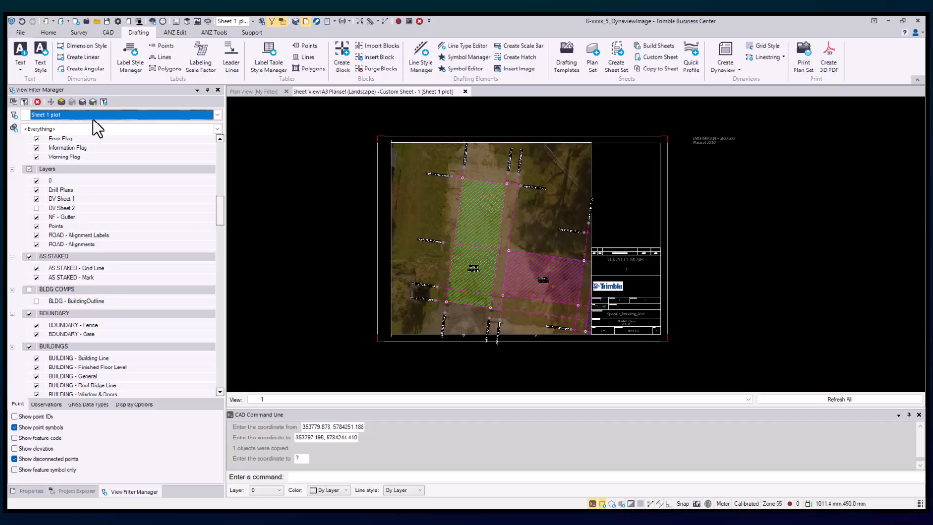
mouse_move(328, 276)
middle_mouse_down()
mouse_move(341, 295)
mouse_move(343, 267)
middle_mouse_up()
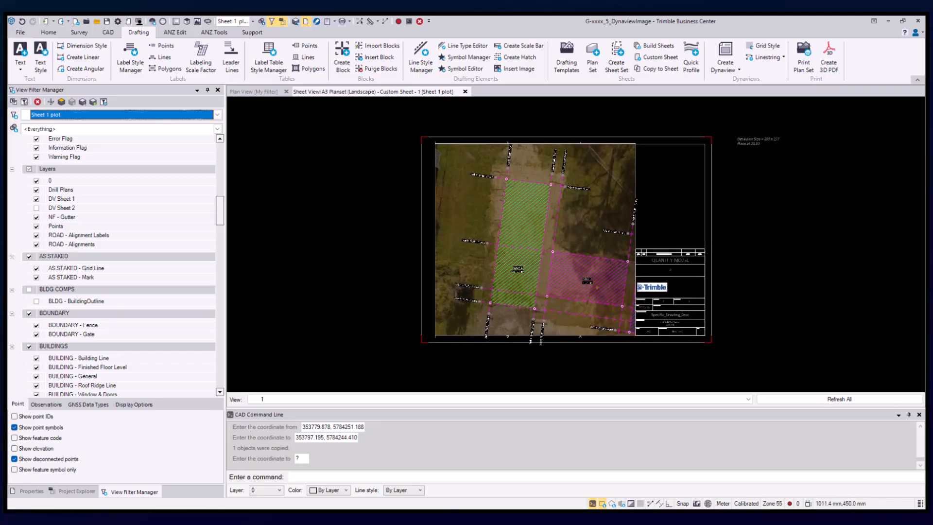